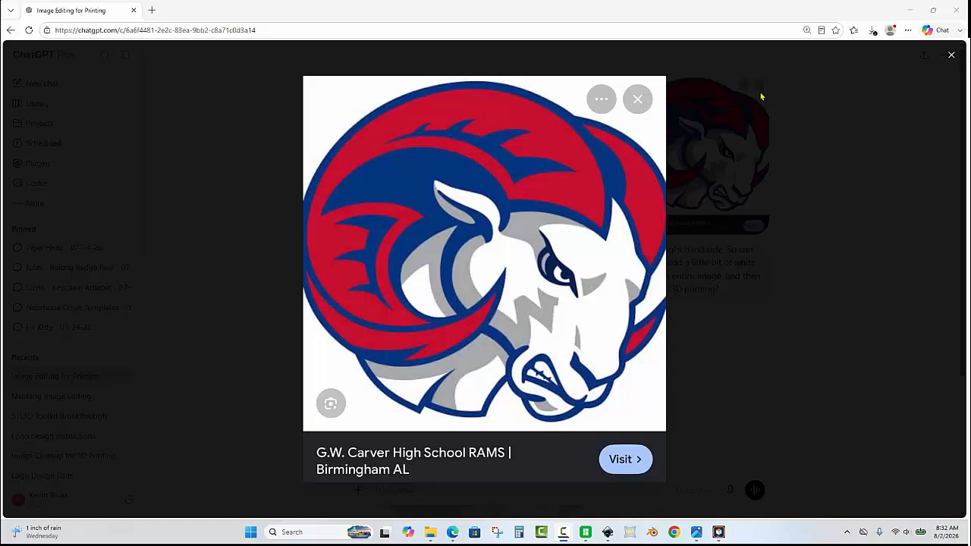
- Close the original picture's preview, open the cleaned-up ram image from the reply and copy it
click(950, 56)
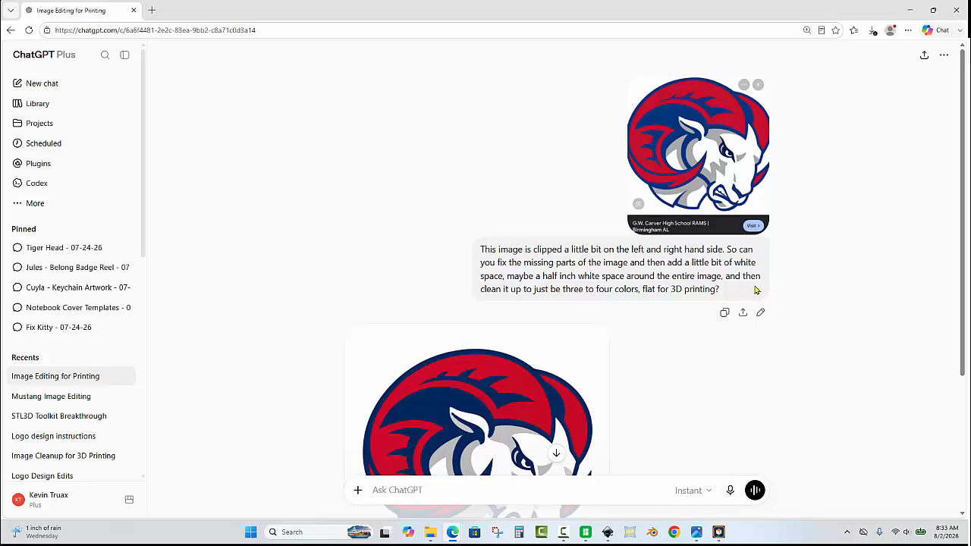
scroll(676, 278, down, 3)
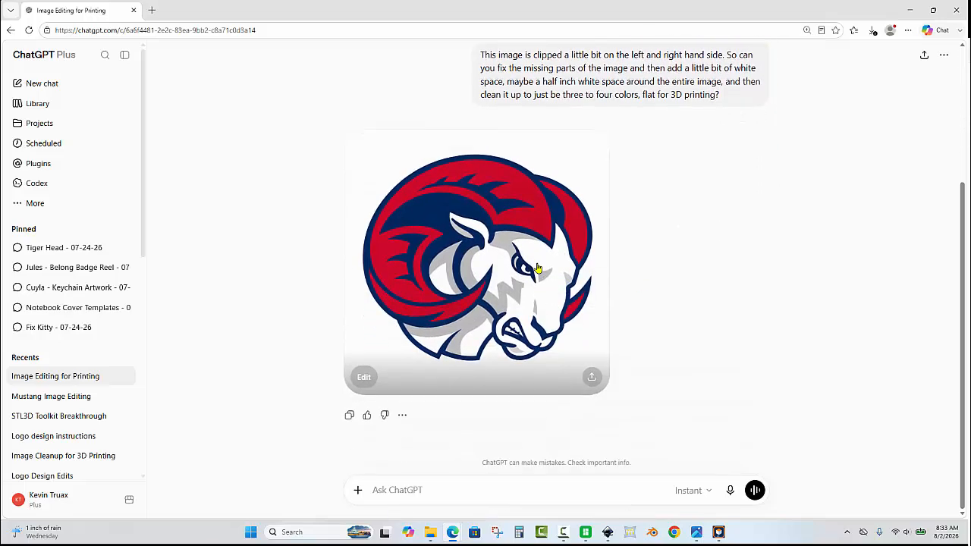
click(537, 268)
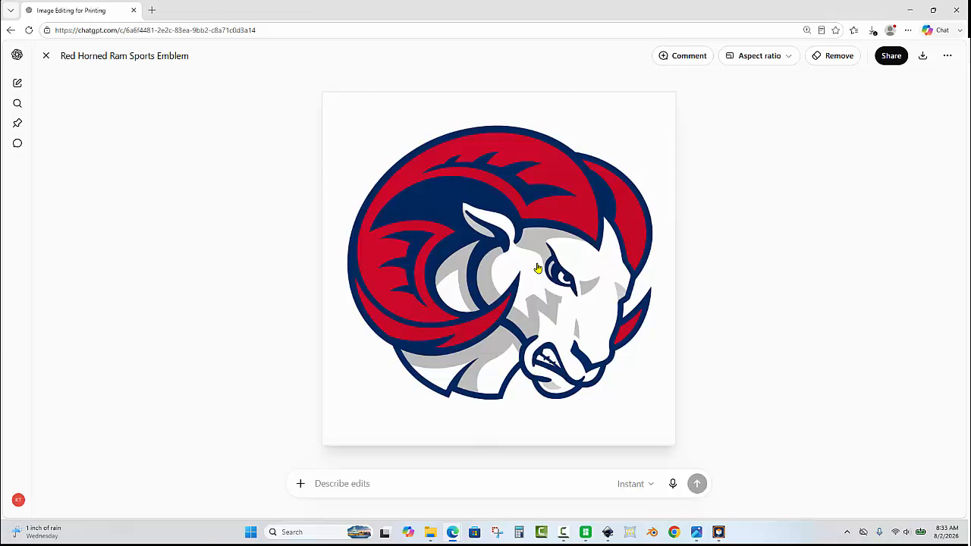
right_click(535, 210)
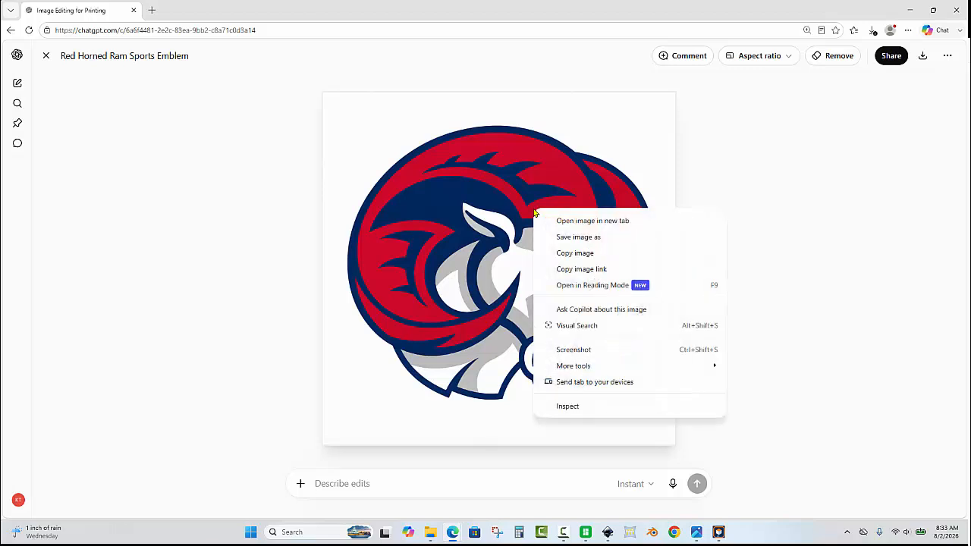
click(599, 252)
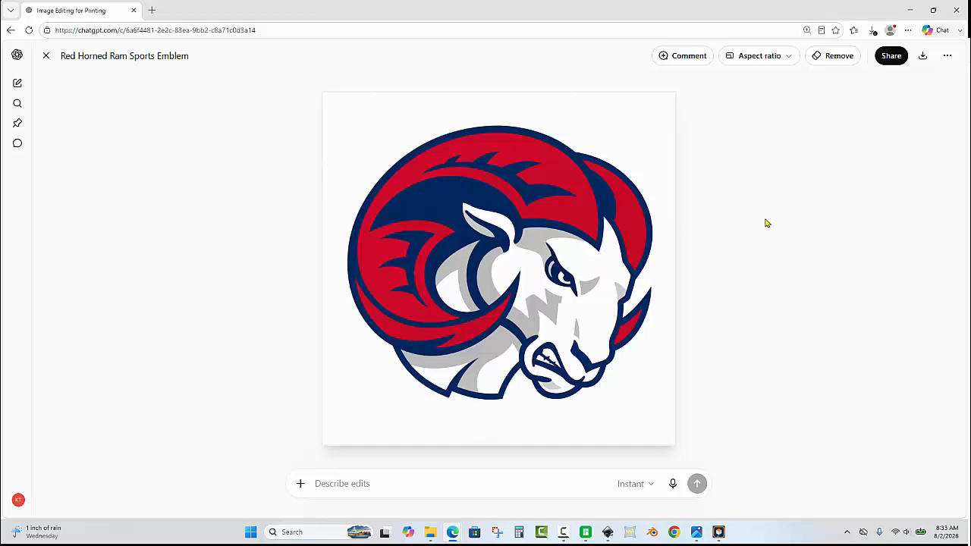
- Open Vectorizer.AI from the favorites in a new browser tab and paste the copied ram image to vectorize it
click(152, 10)
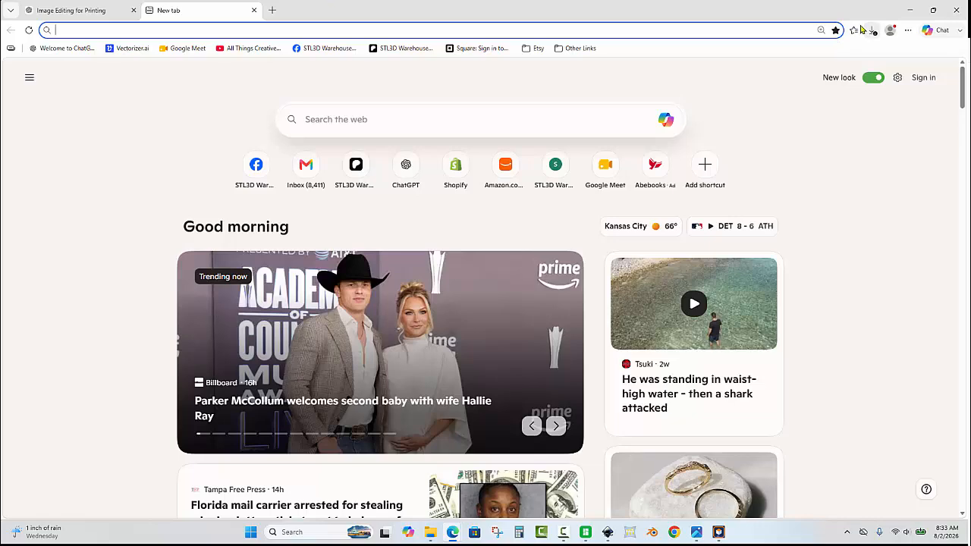
click(853, 29)
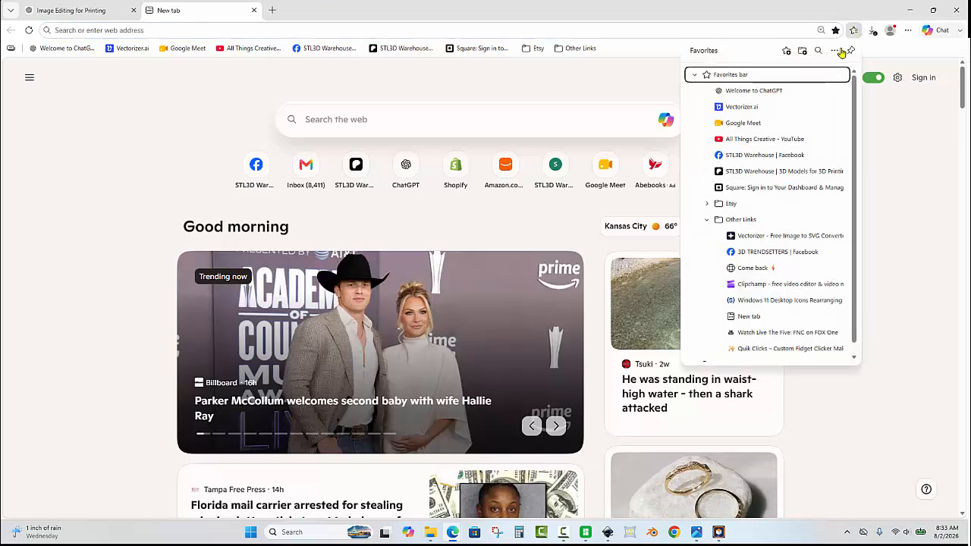
click(800, 106)
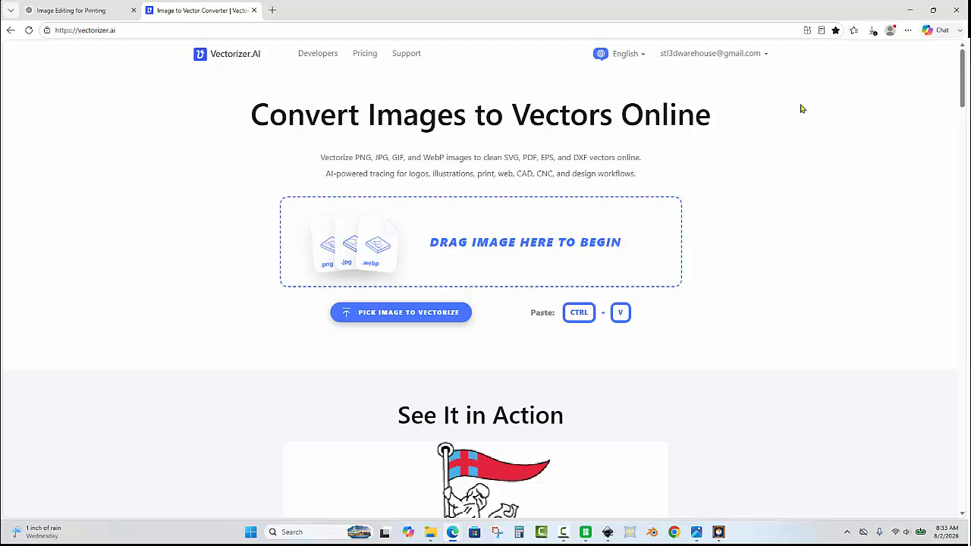
key(ctrl+v)
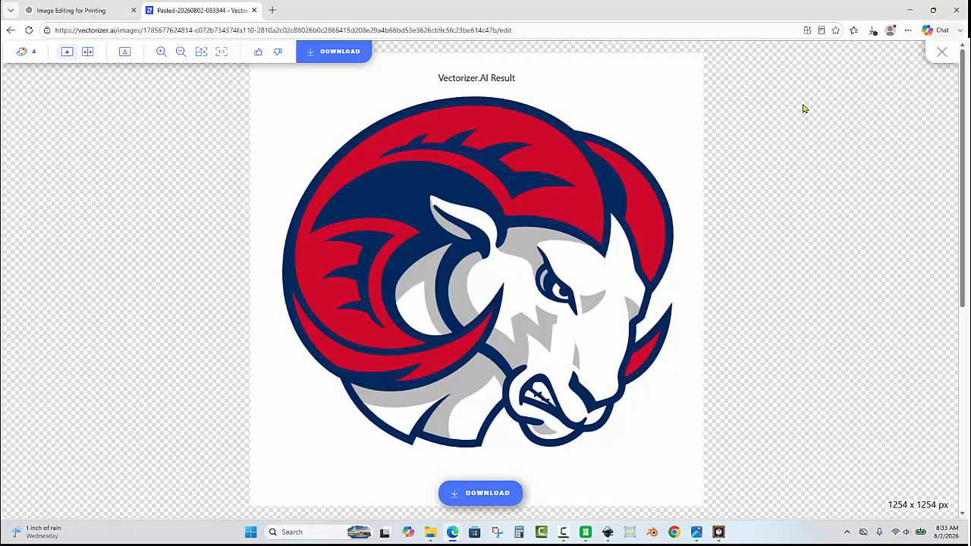
- Download the vectorized ram as an SVG with the Custom preset, choosing to save it under another name
click(479, 493)
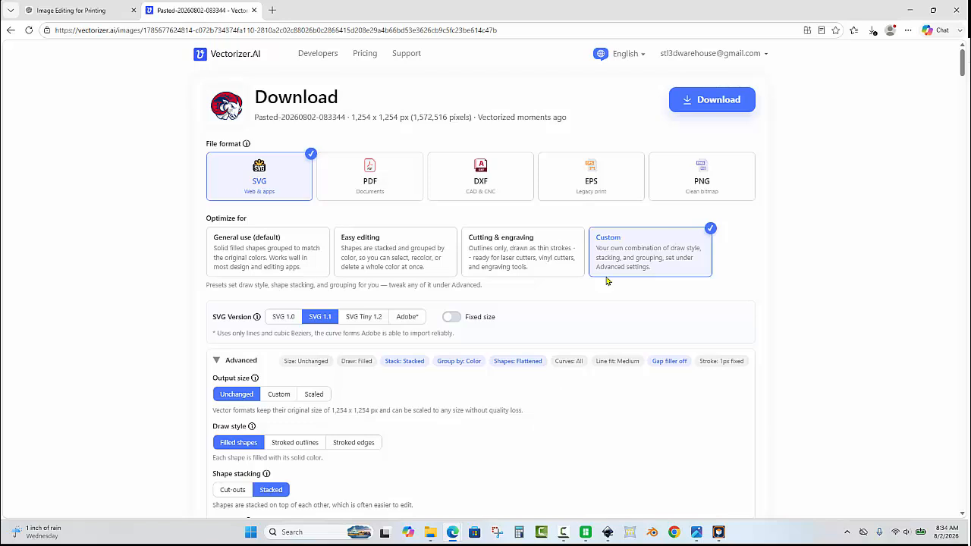
click(733, 111)
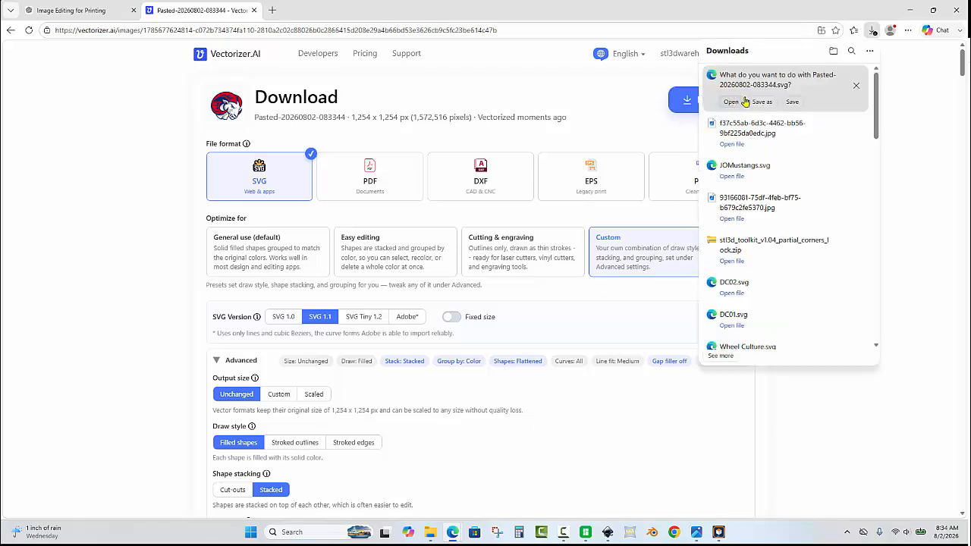
click(758, 101)
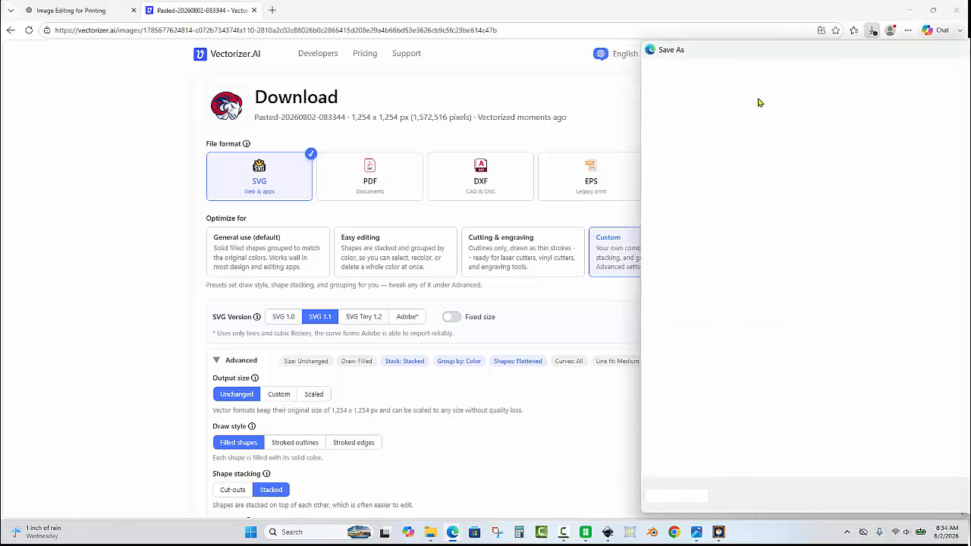
key(Escape)
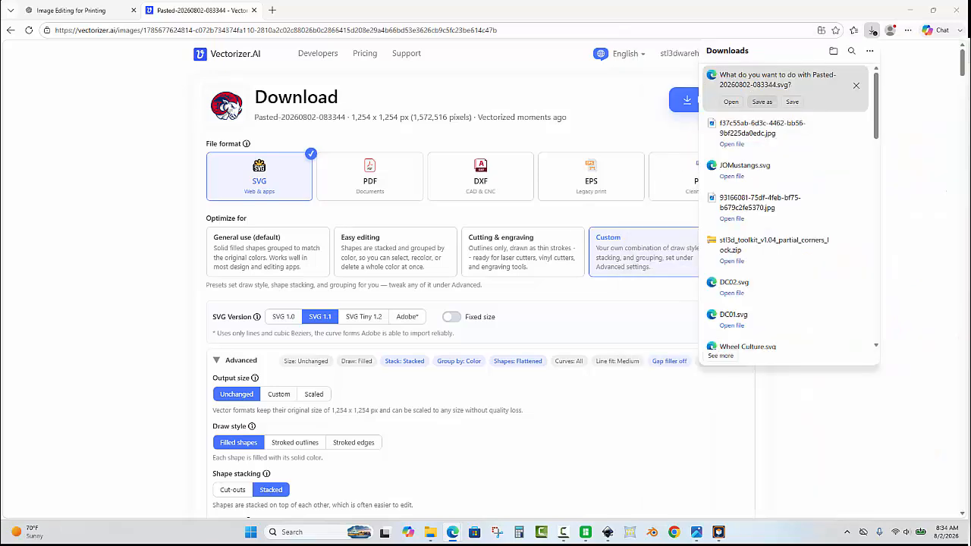
drag(970, 125, 519, 77)
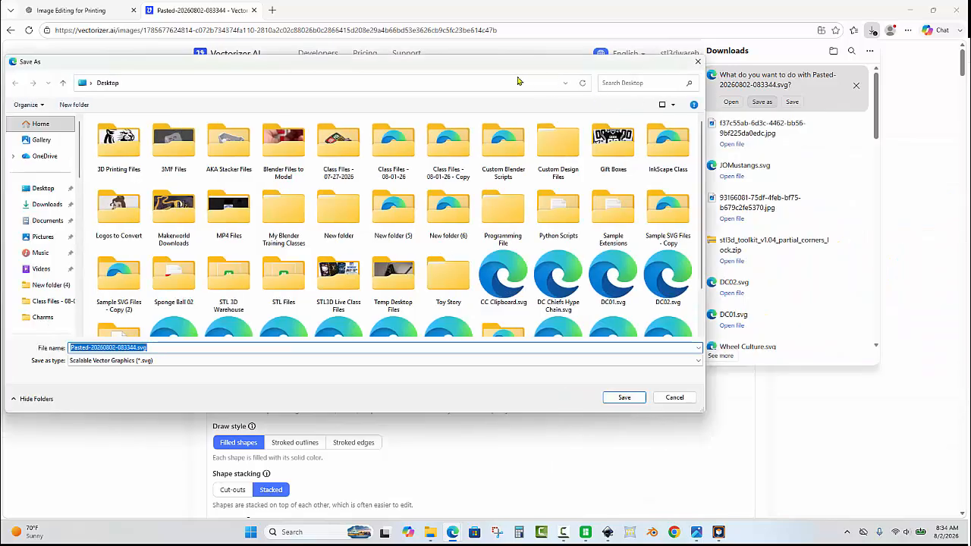
- Save the SVG on the Desktop with the file name Rams Hype Chain
click(623, 83)
double_click(194, 345)
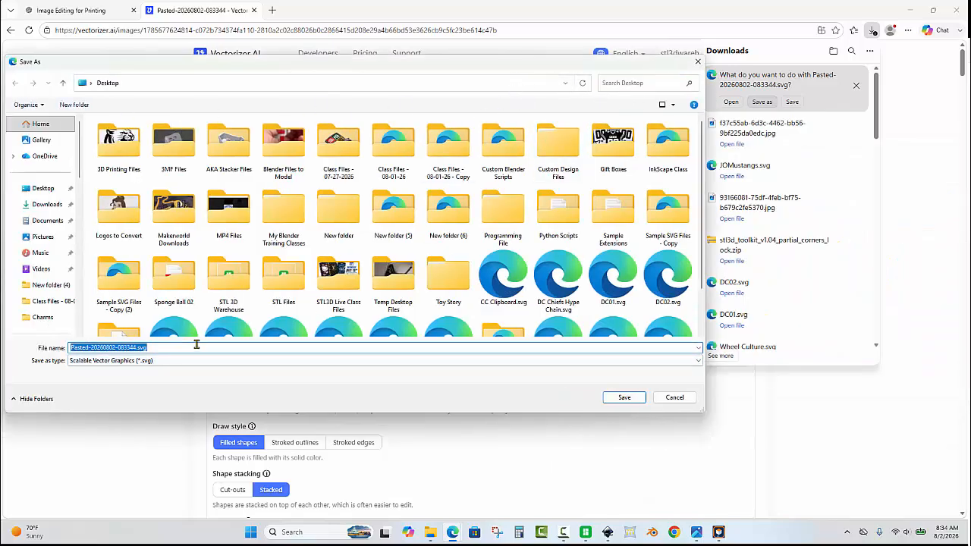
text(Rams Logo)
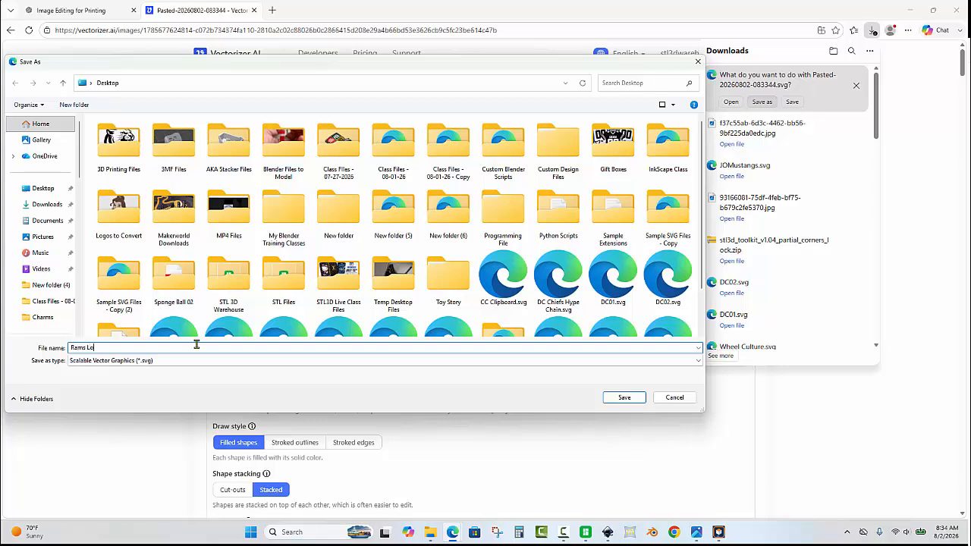
key(BackSpace)
key(BackSpace)
key(BackSpace)
key(BackSpace)
text(Hype Chain)
click(620, 398)
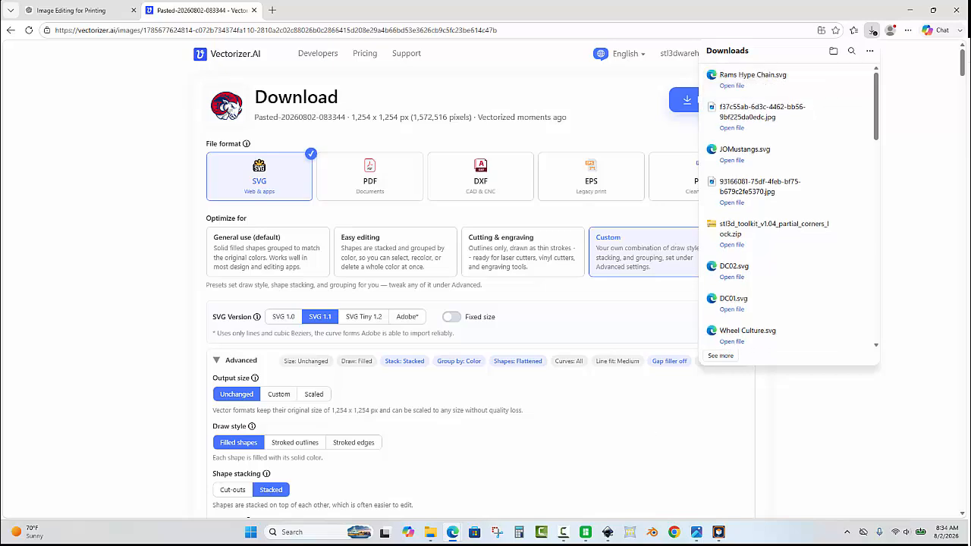
- Switch to Inkscape and import Rams Hype Chain.svg from the Desktop as editable objects in the current file
click(910, 10)
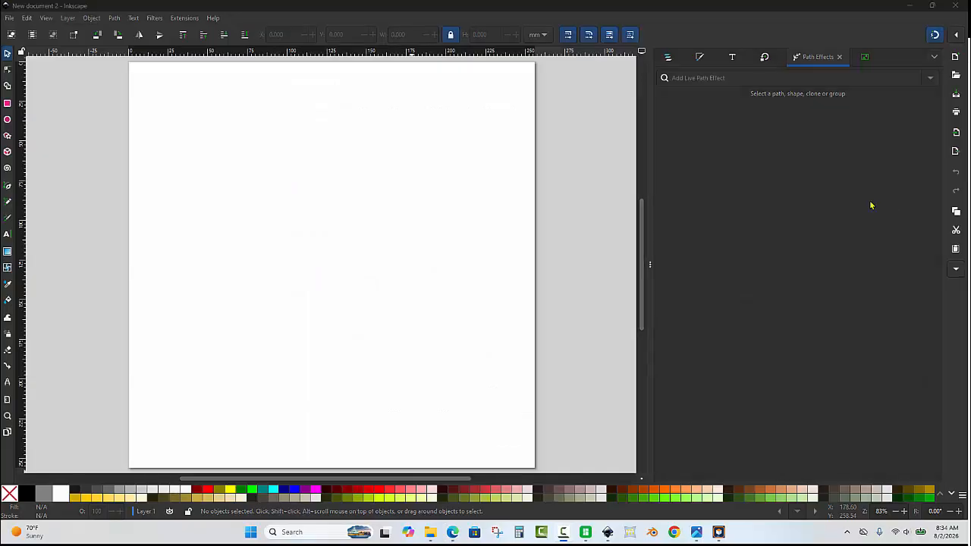
click(293, 238)
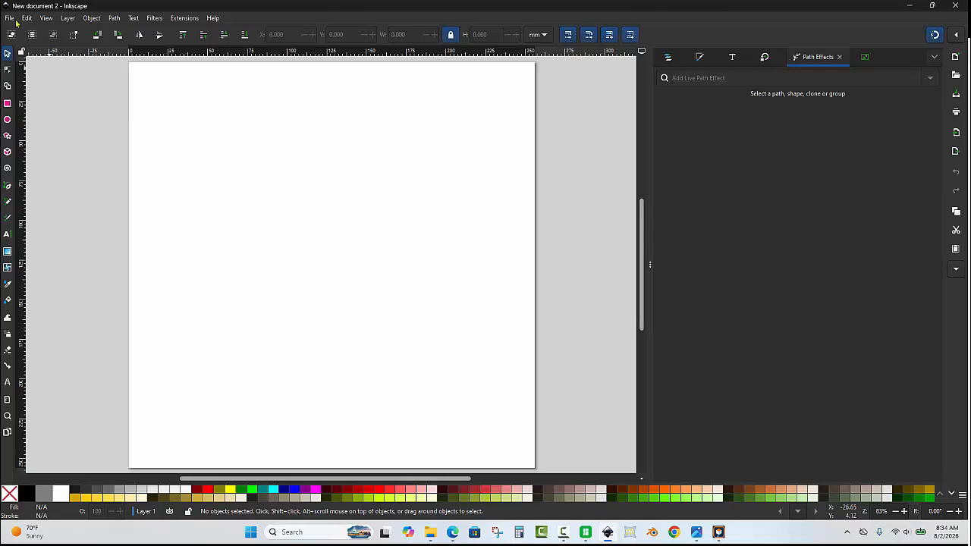
click(9, 17)
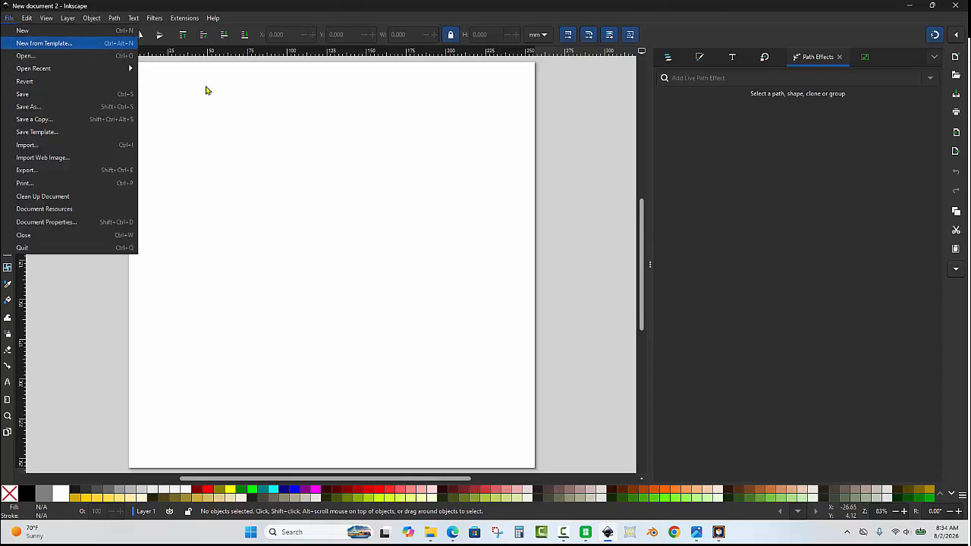
click(362, 150)
key(ctrl+i)
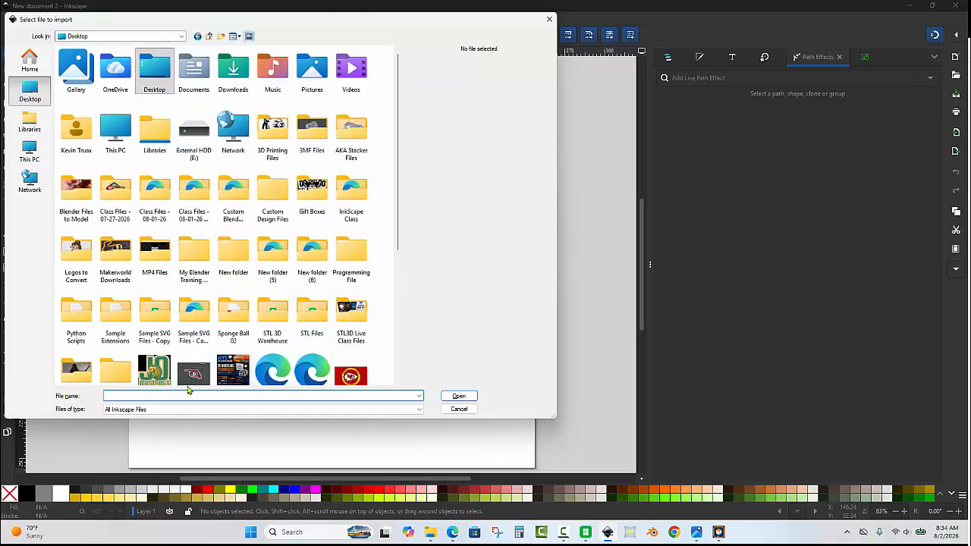
scroll(269, 345, down, 5)
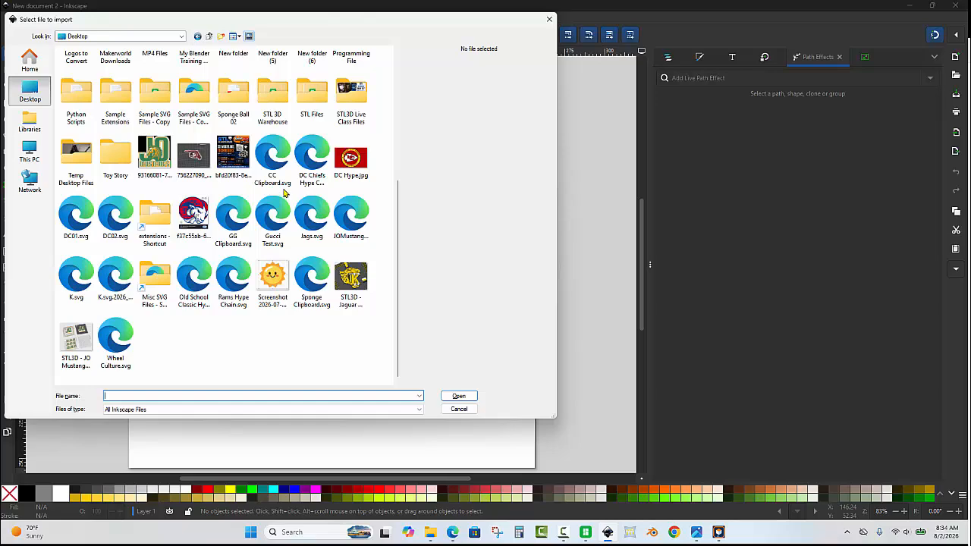
double_click(234, 275)
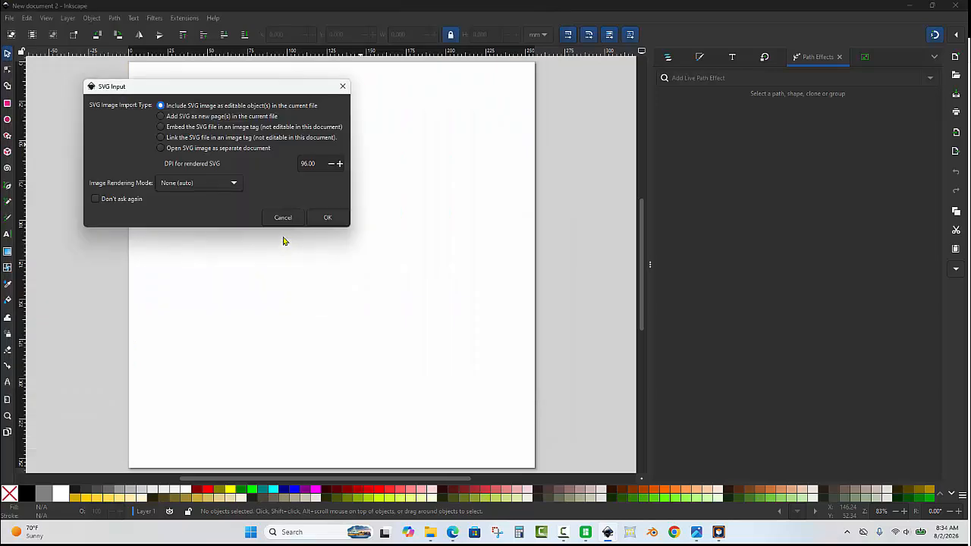
click(326, 220)
- Move the imported ram logo off the page to its right, at about X 327 mm and Y -38 mm
scroll(196, 190, down, 4)
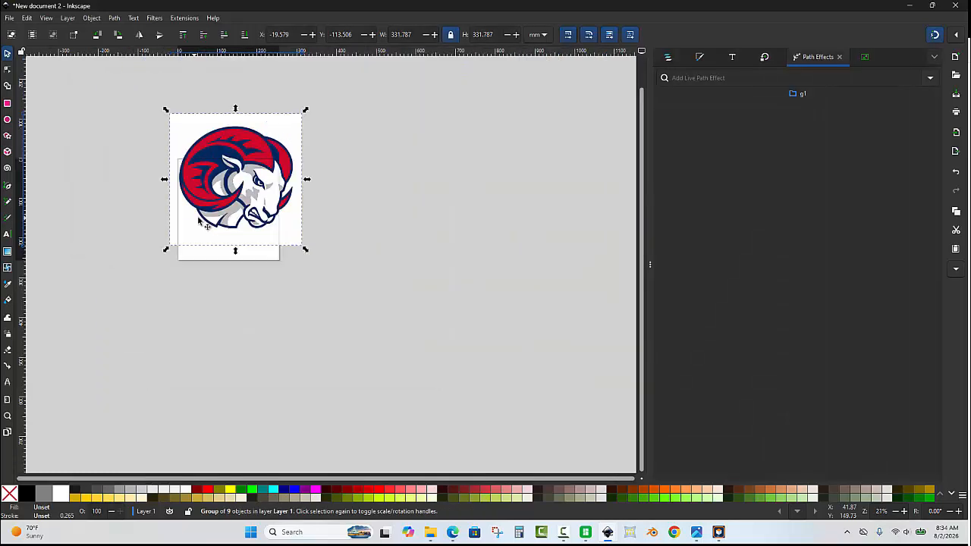
drag(287, 187, 425, 214)
scroll(450, 134, up, 1)
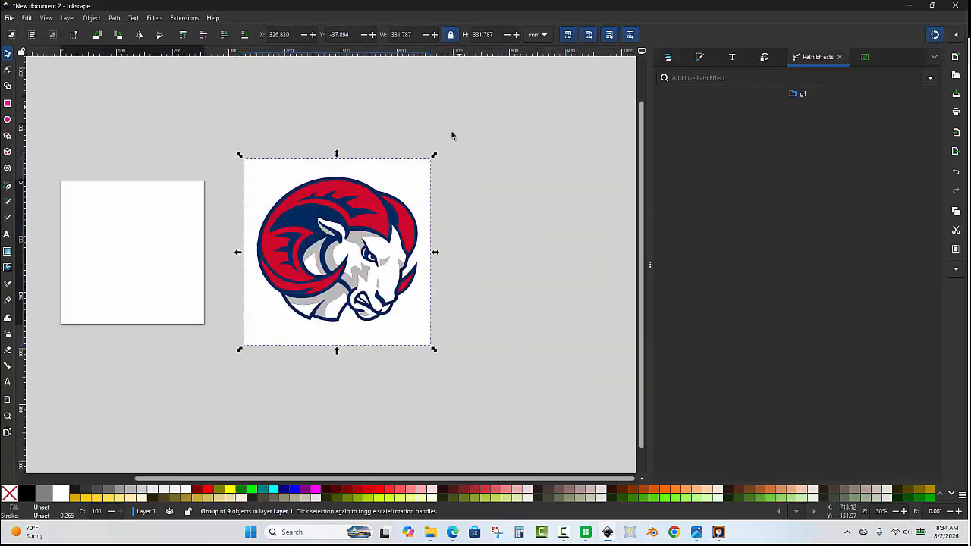
- Ungroup the imported logo and its nested color groups into individual paths, and clear the selection
click(667, 59)
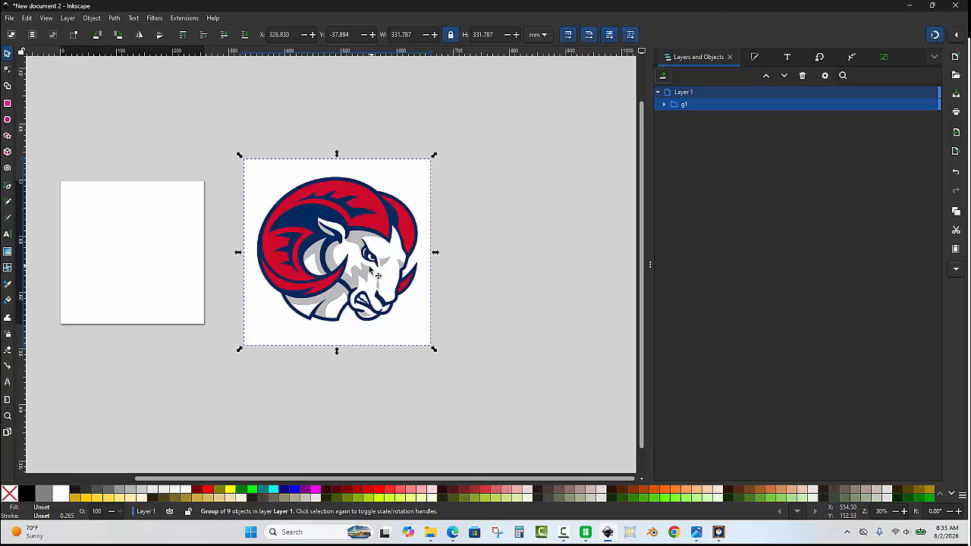
right_click(682, 106)
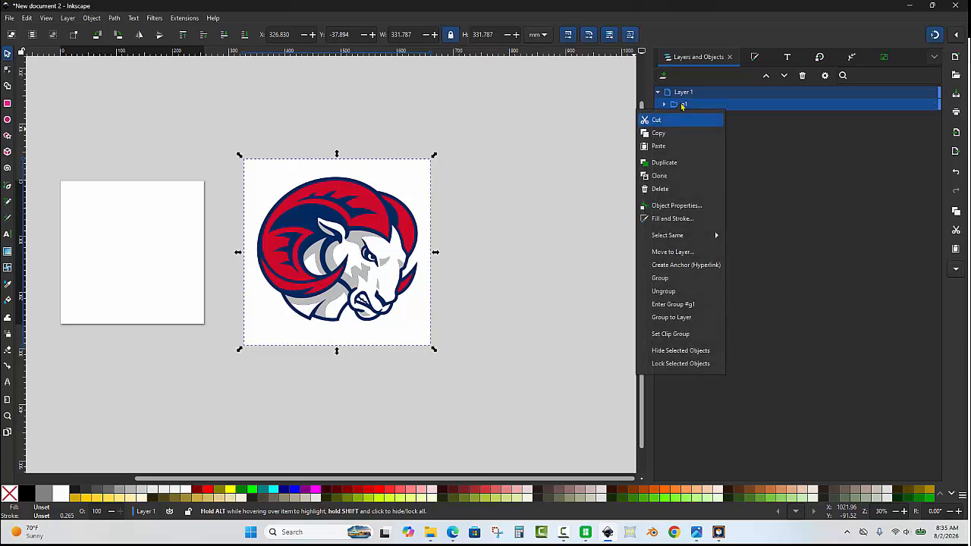
click(685, 291)
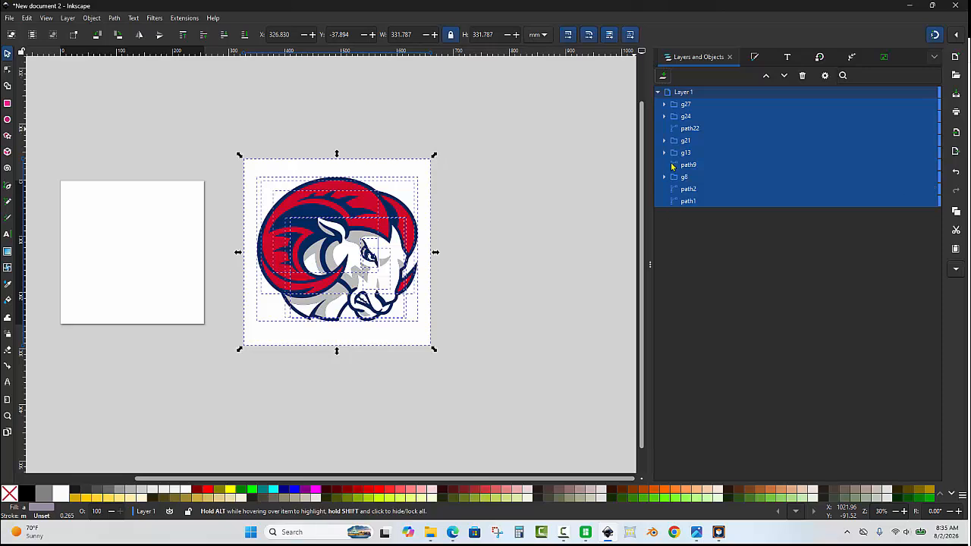
right_click(675, 144)
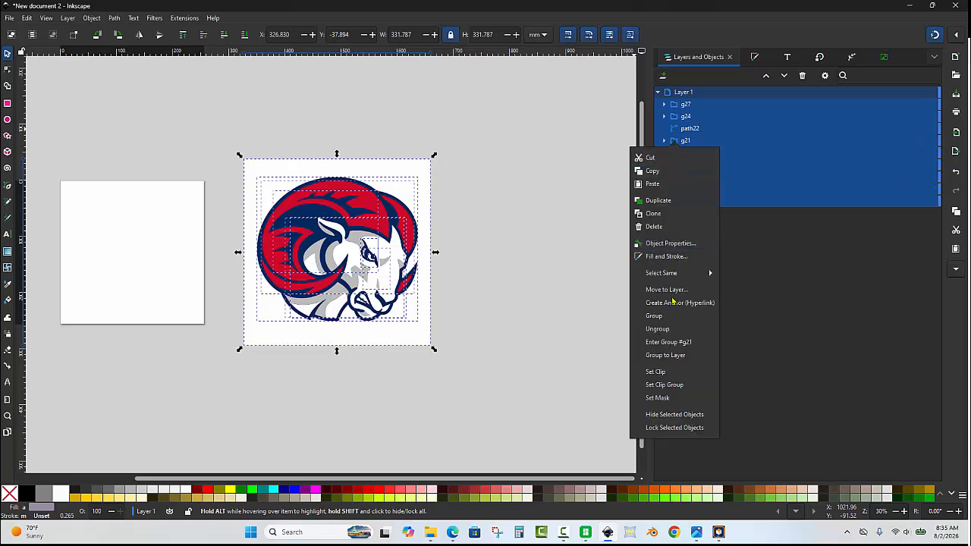
click(672, 329)
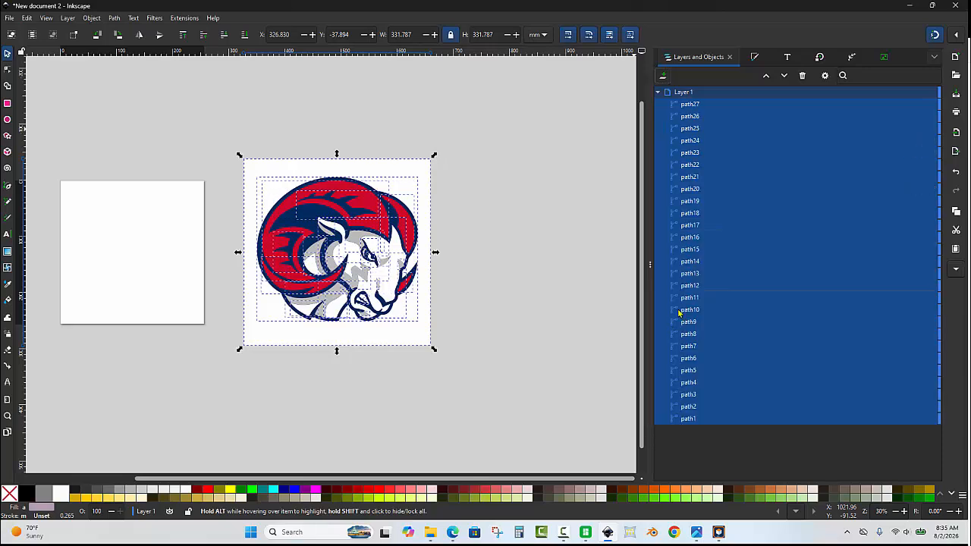
click(541, 265)
- Delete the white background square behind the ram
ctrl+scroll(423, 179, up, 1)
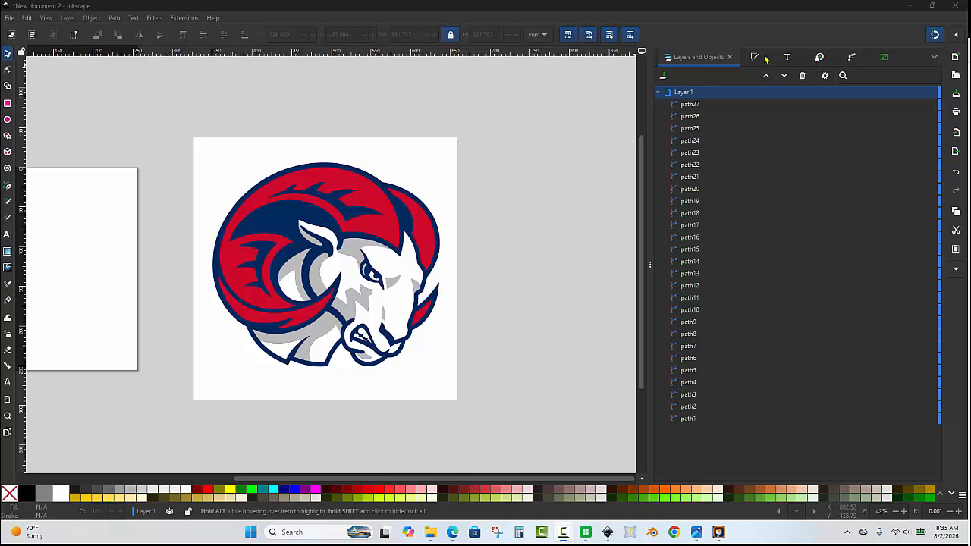
click(447, 176)
key(Delete)
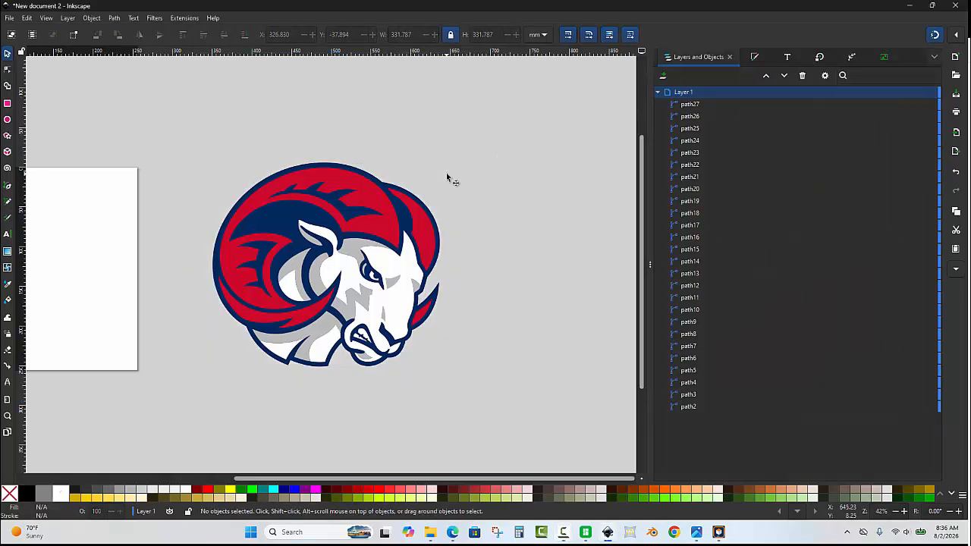
ctrl+scroll(489, 146, down, 1)
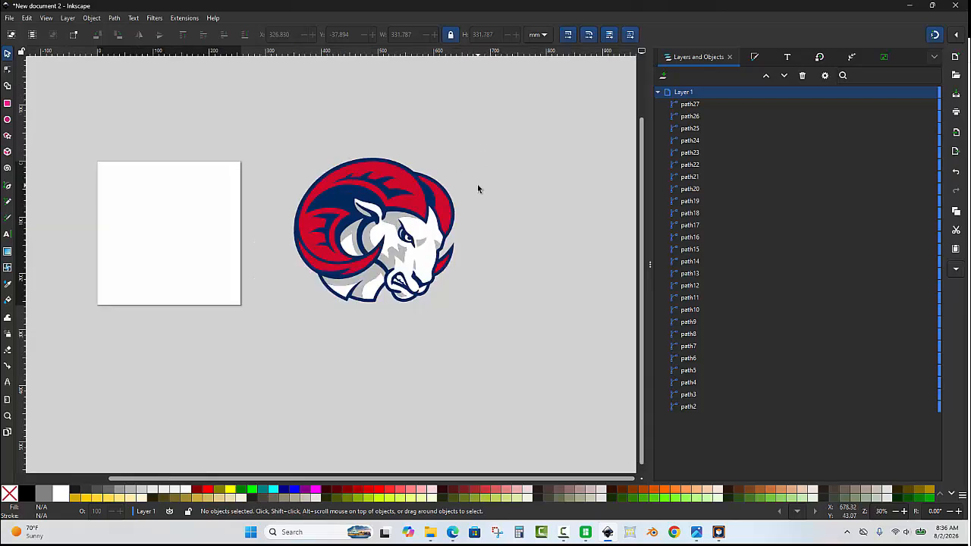
- Try moving the navy base path out from behind the ram, and undo the move
ctrl+scroll(477, 184, up, 1)
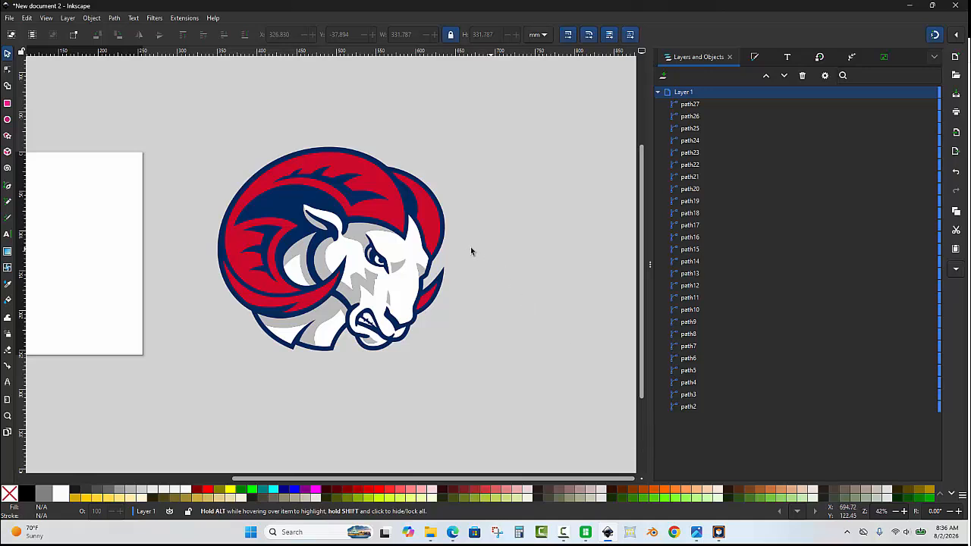
ctrl+scroll(455, 240, up, 1)
click(436, 202)
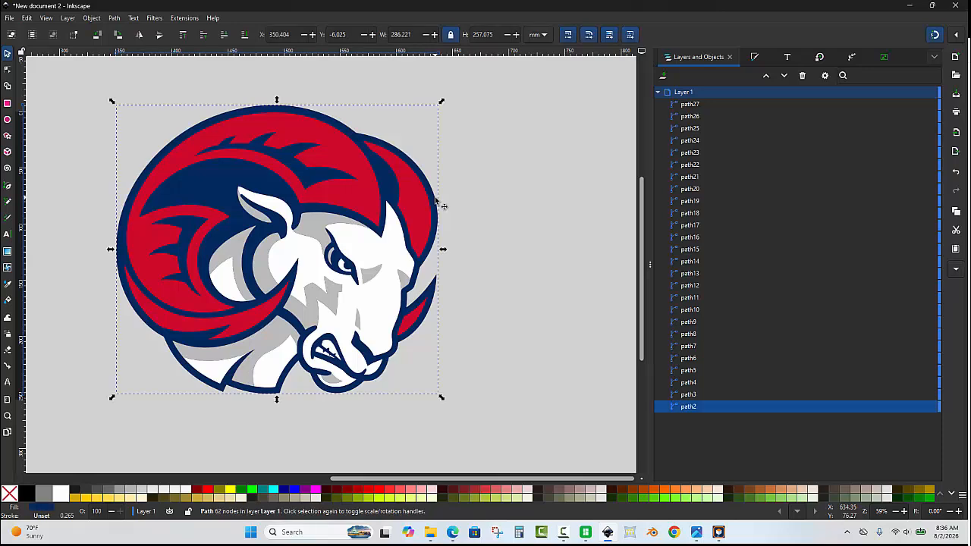
ctrl+scroll(455, 199, down, 1)
drag(461, 196, 590, 157)
key(ctrl+z)
ctrl+scroll(410, 194, up, 1)
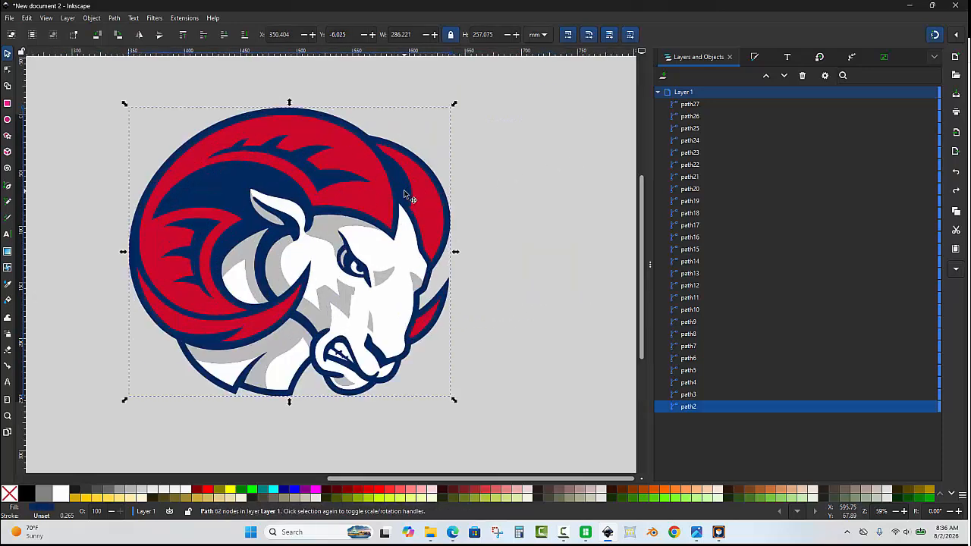
- Try shifting the selected navy base path once more, and undo the shift
drag(549, 163, 592, 166)
key(ctrl+z)
- In the STL3D Automation Toolkit, name the navy base path Blue Backplate with extrusion thickness 8, and hide the path
click(720, 532)
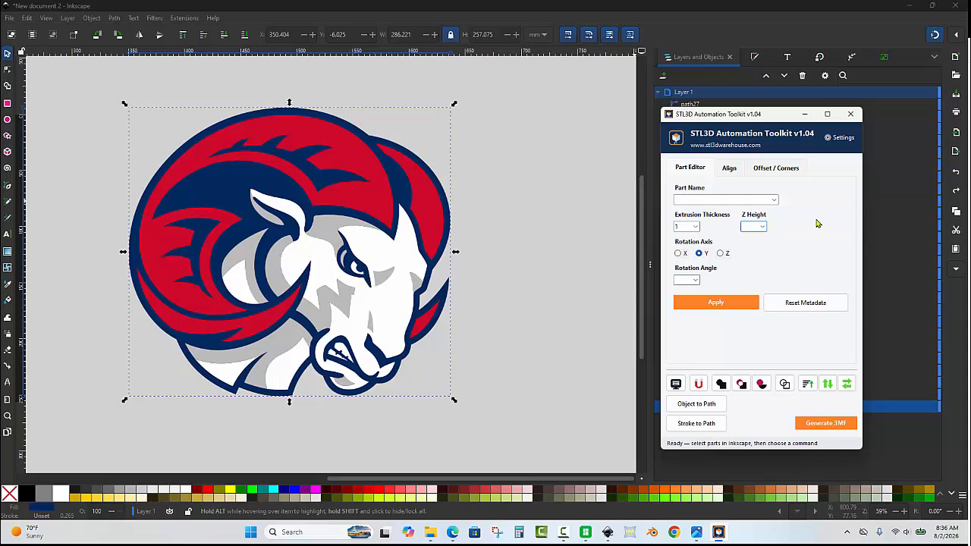
drag(778, 119, 576, 119)
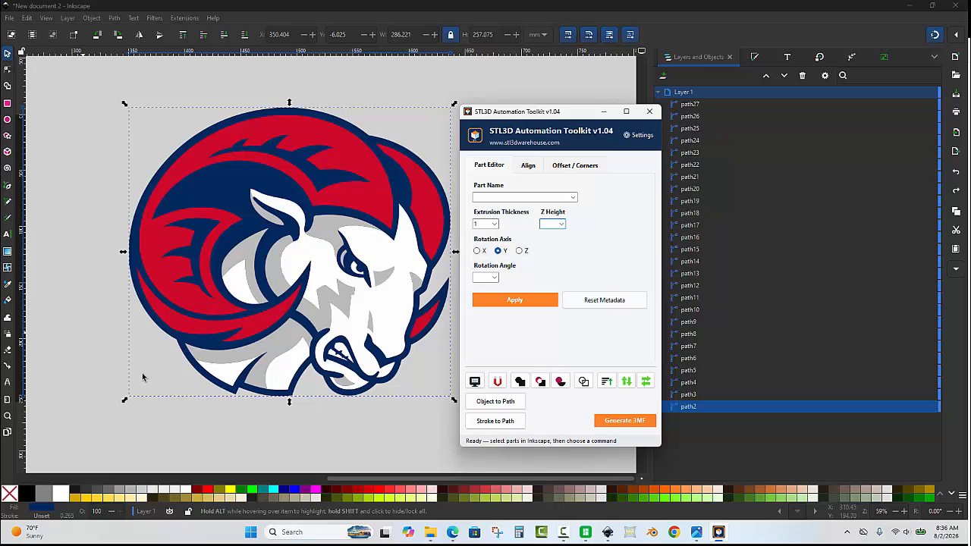
click(574, 199)
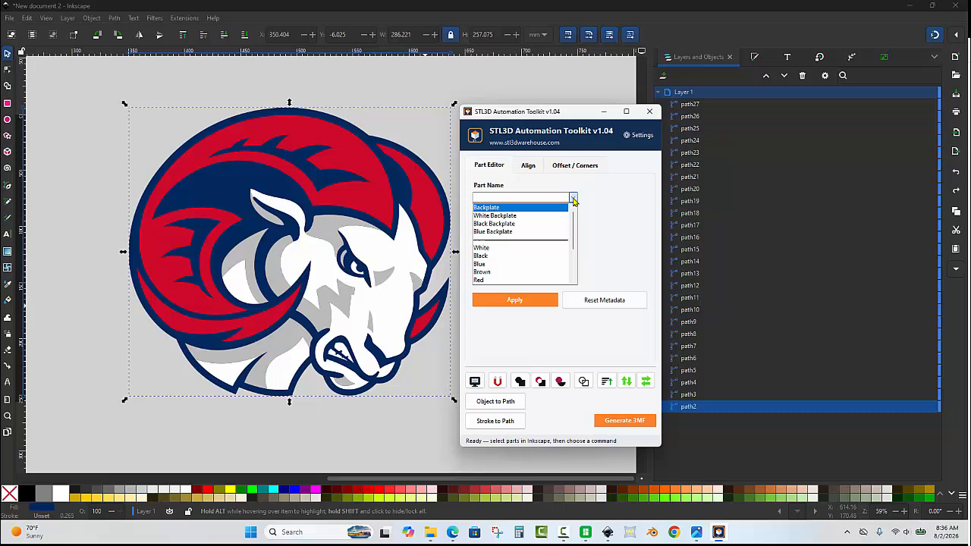
click(519, 231)
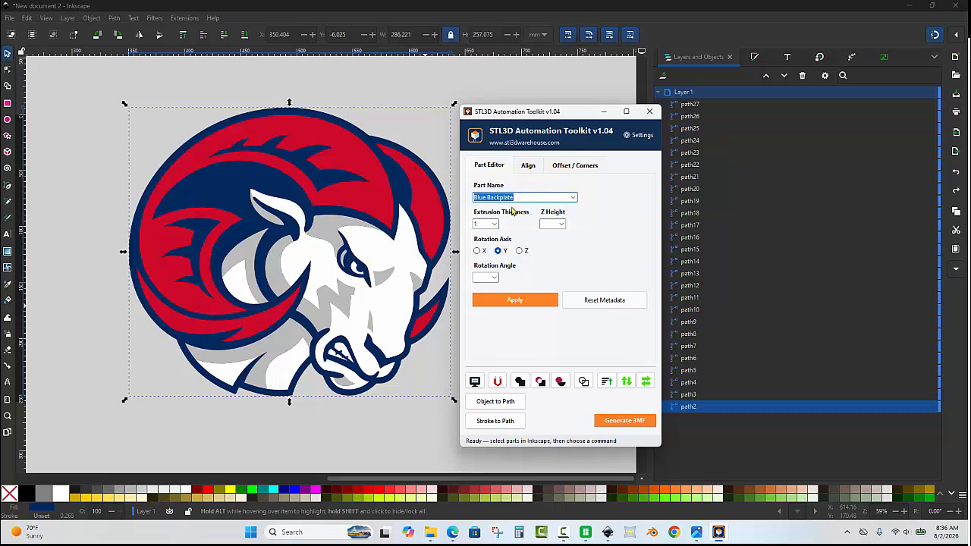
click(486, 225)
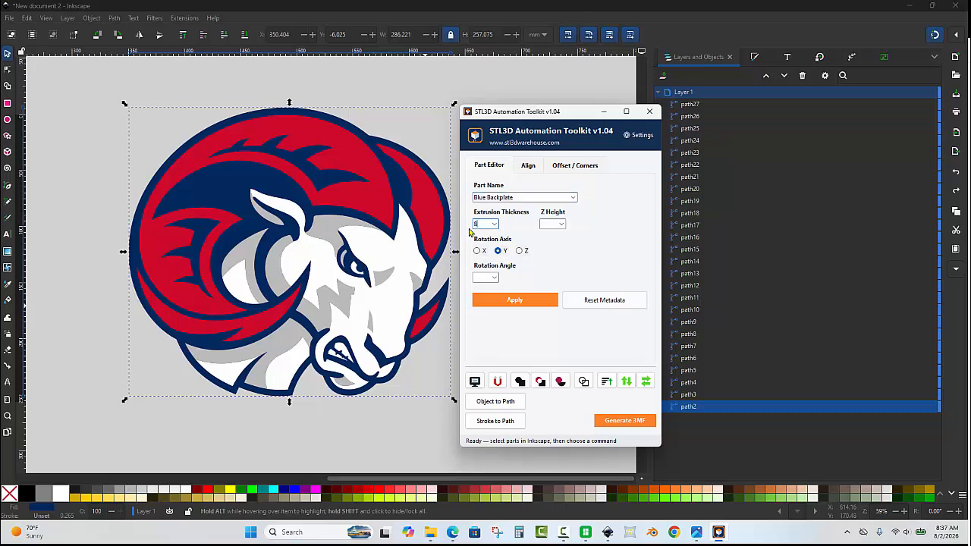
click(534, 298)
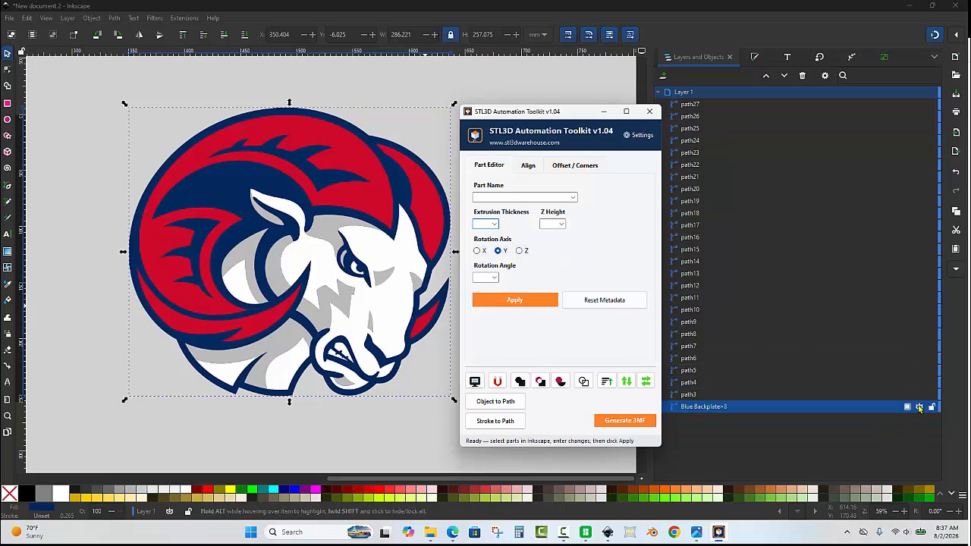
click(918, 407)
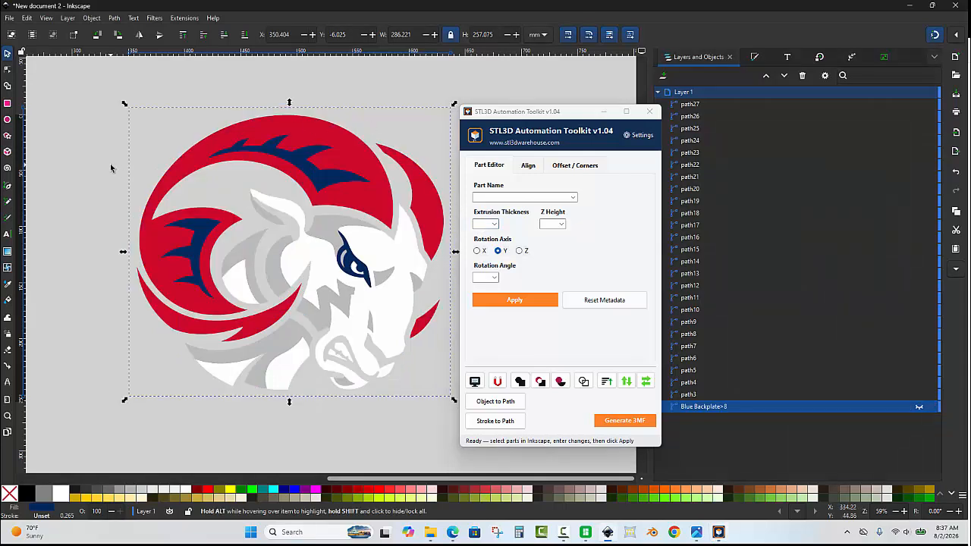
click(87, 138)
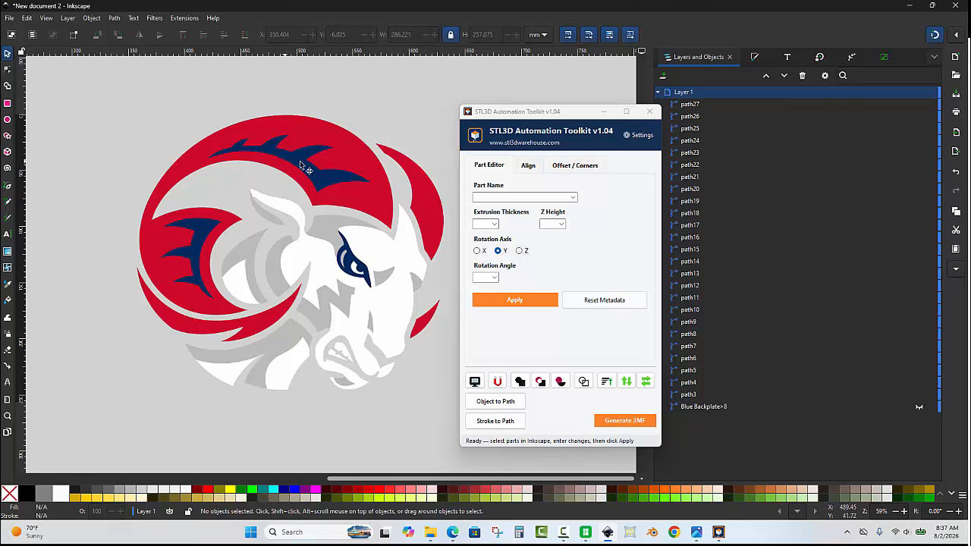
- Union the two navy detail paths on the red horn
click(206, 231)
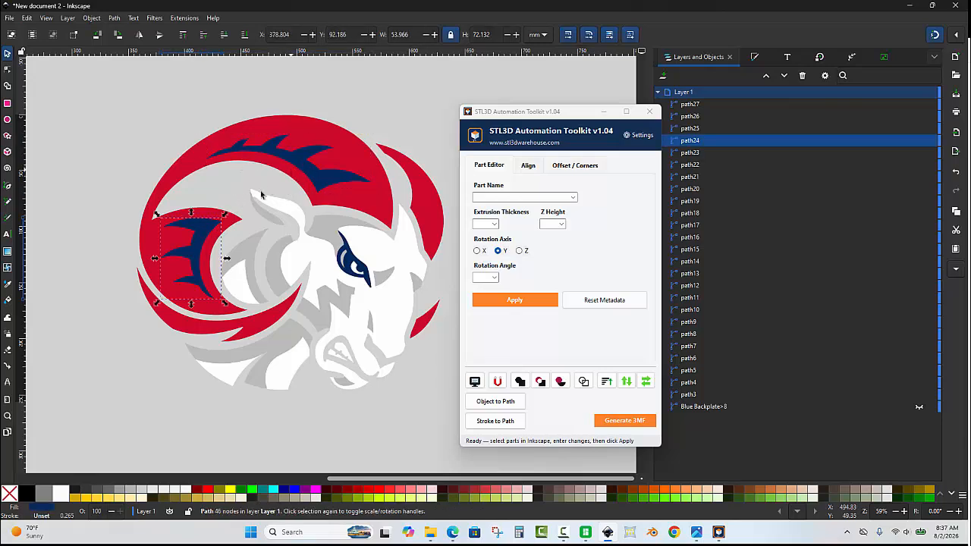
shift+click(302, 165)
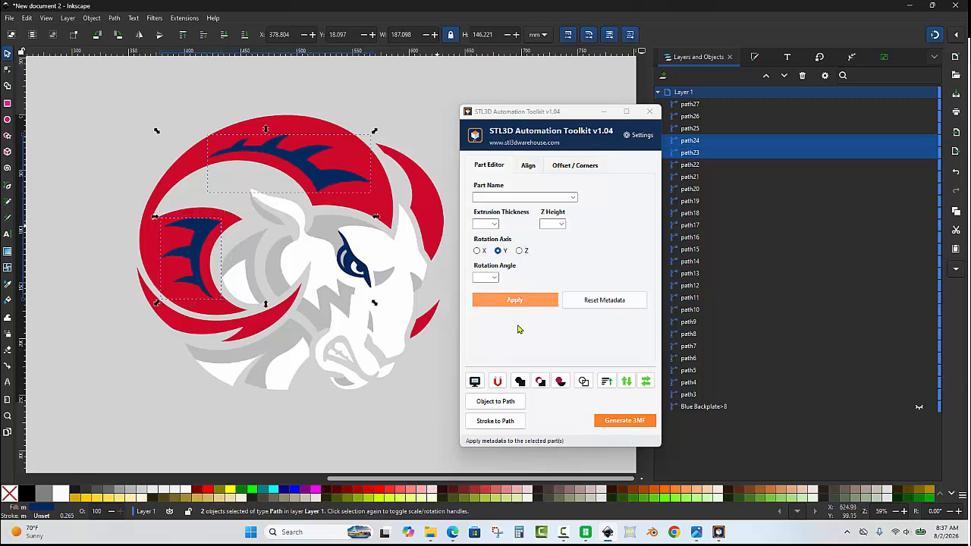
click(522, 381)
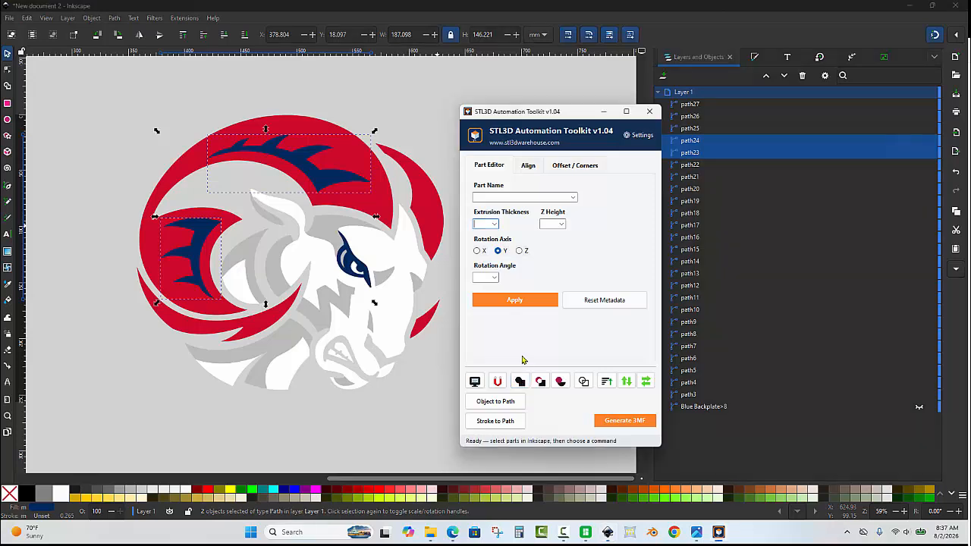
- Apply the part name Blue Details to the combined navy horn detail path, hide it, and clear the selection
click(516, 197)
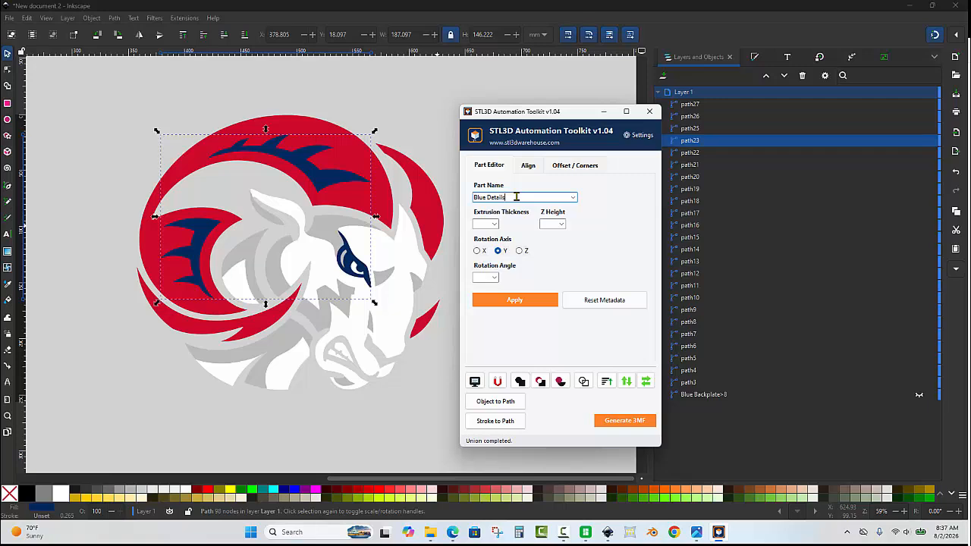
click(515, 301)
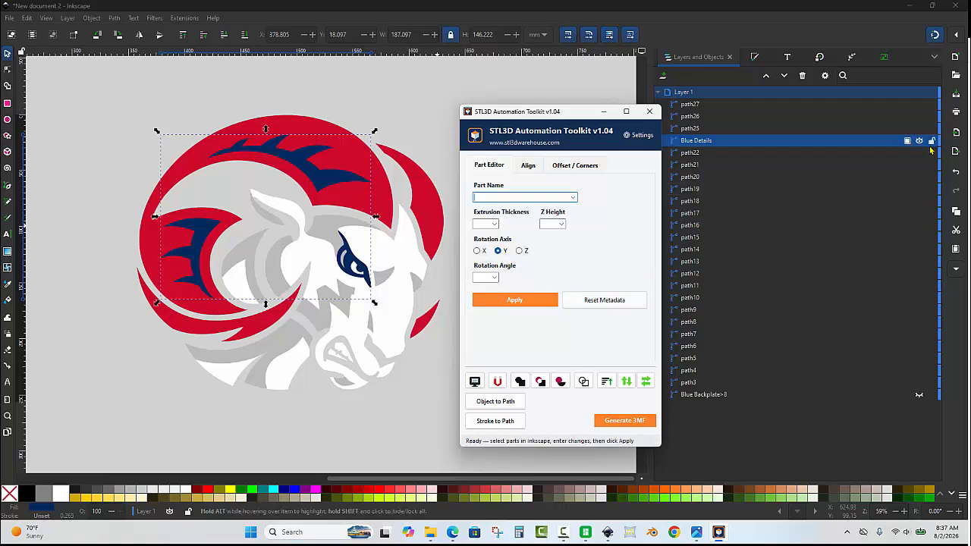
click(919, 141)
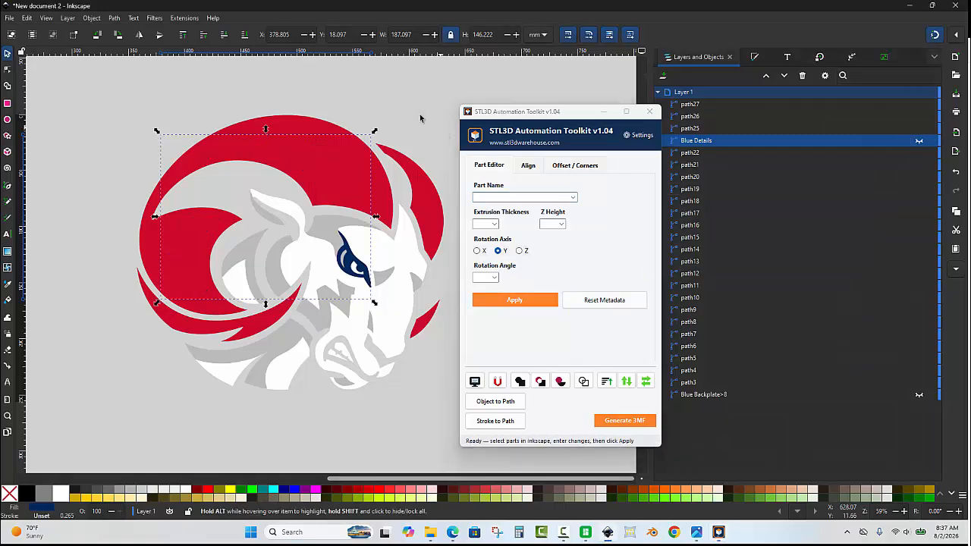
click(409, 94)
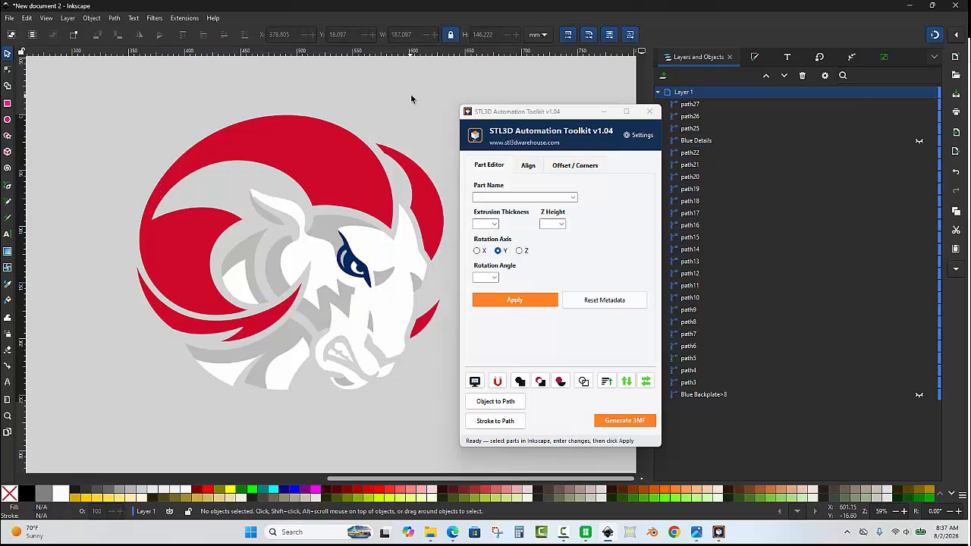
- Select all red paths by matching fill color and union them into one path
click(423, 326)
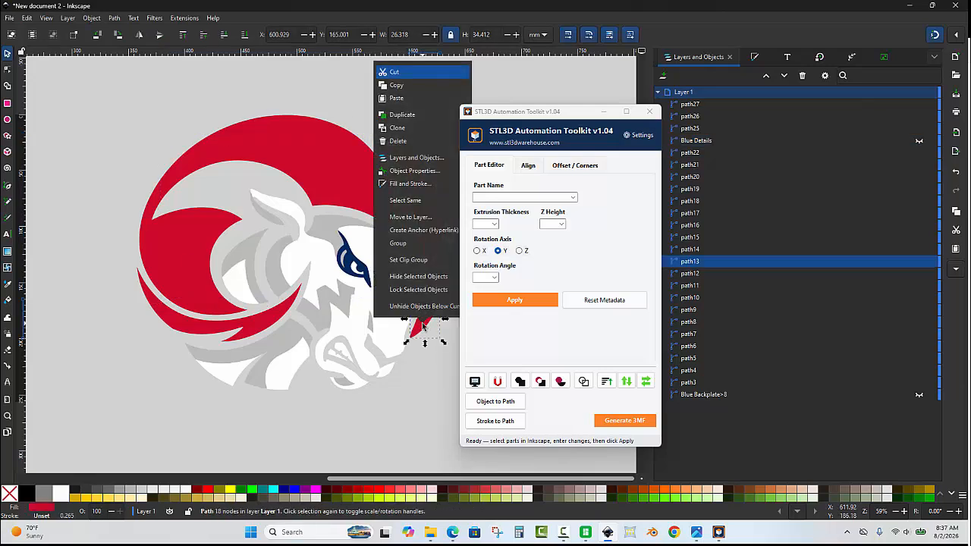
right_click(423, 326)
click(417, 201)
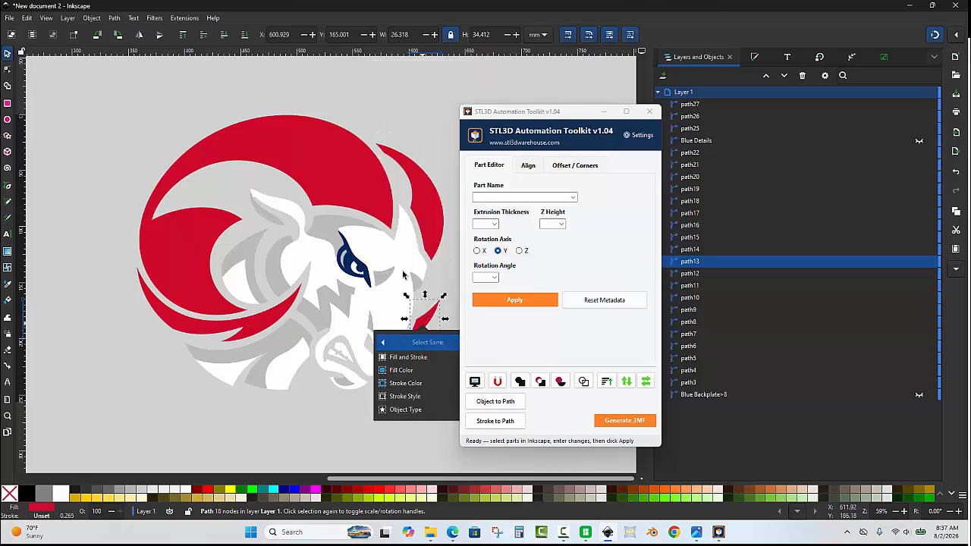
click(401, 370)
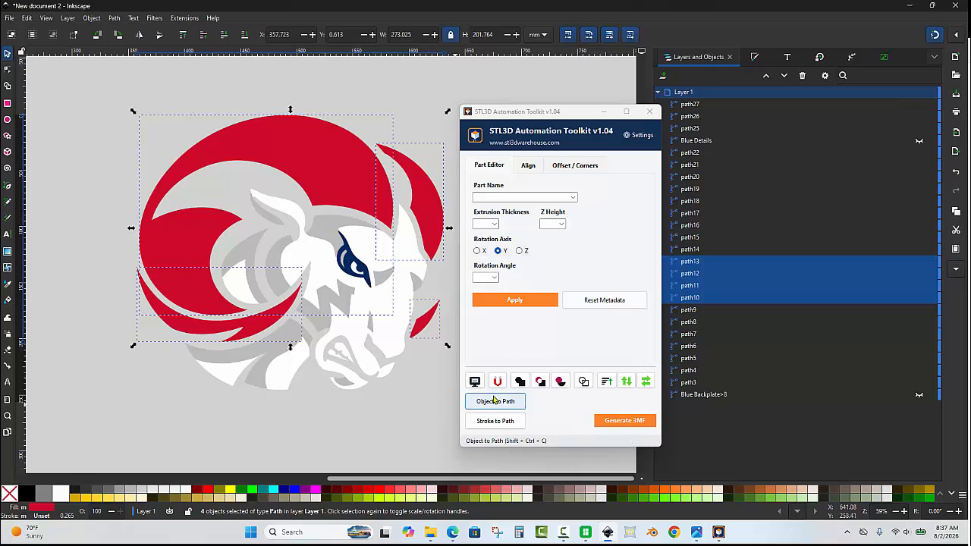
click(521, 382)
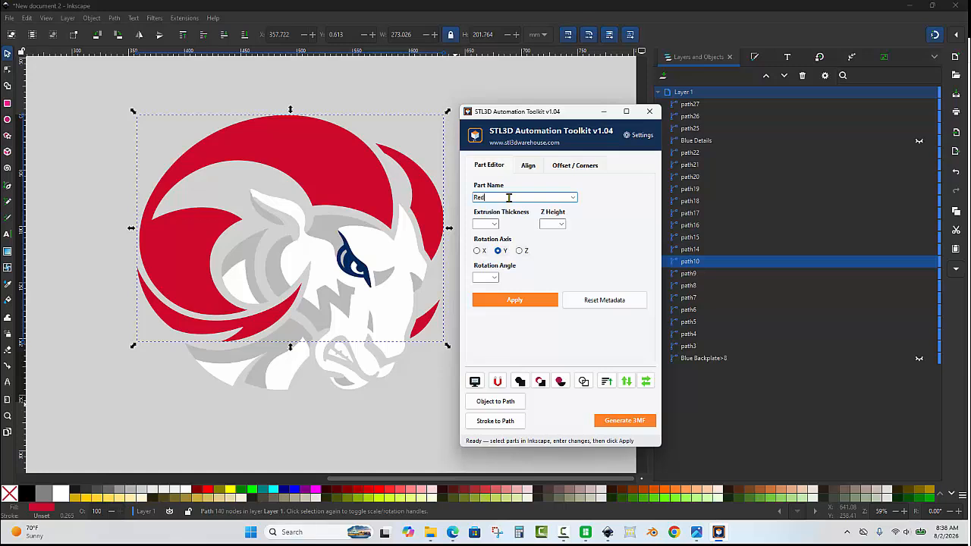
- Apply the part name Red to the combined red horn path, hide it, and clear the selection
click(527, 303)
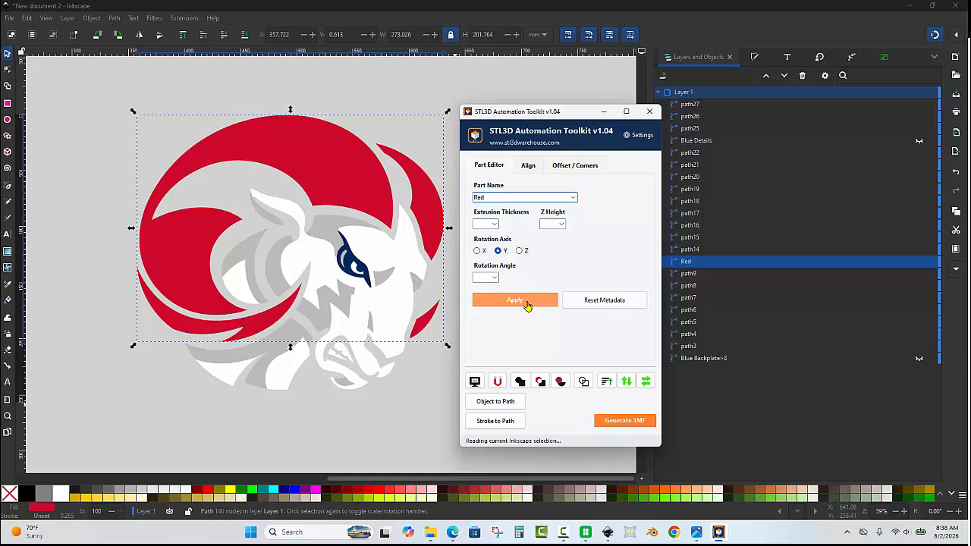
click(918, 263)
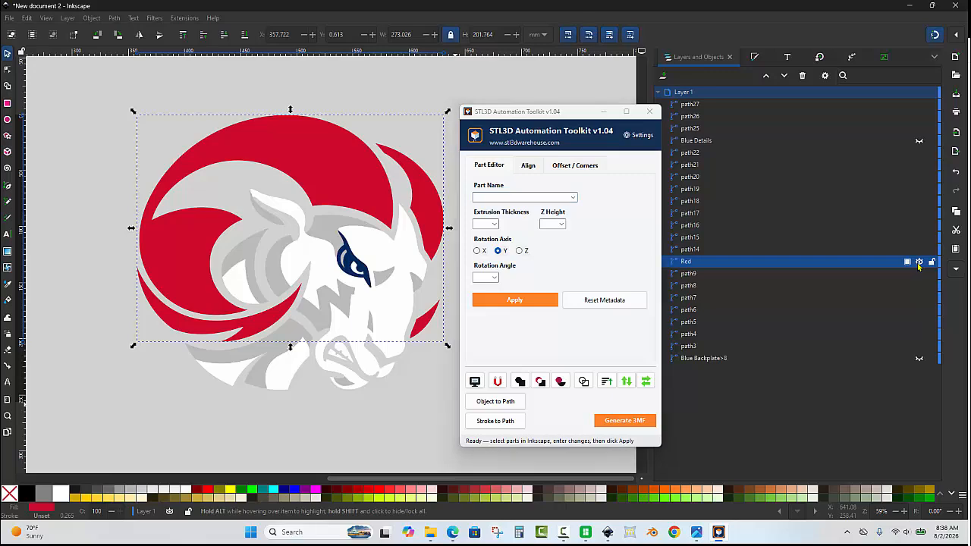
click(919, 262)
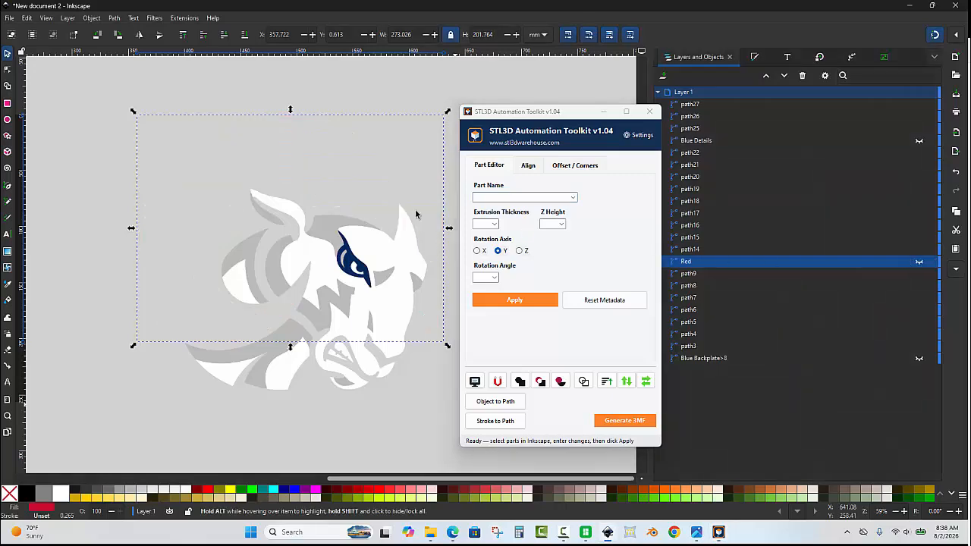
click(206, 220)
- Try moving the navy eye path aside, undo the move, and delete the path
scroll(385, 278, up, 2)
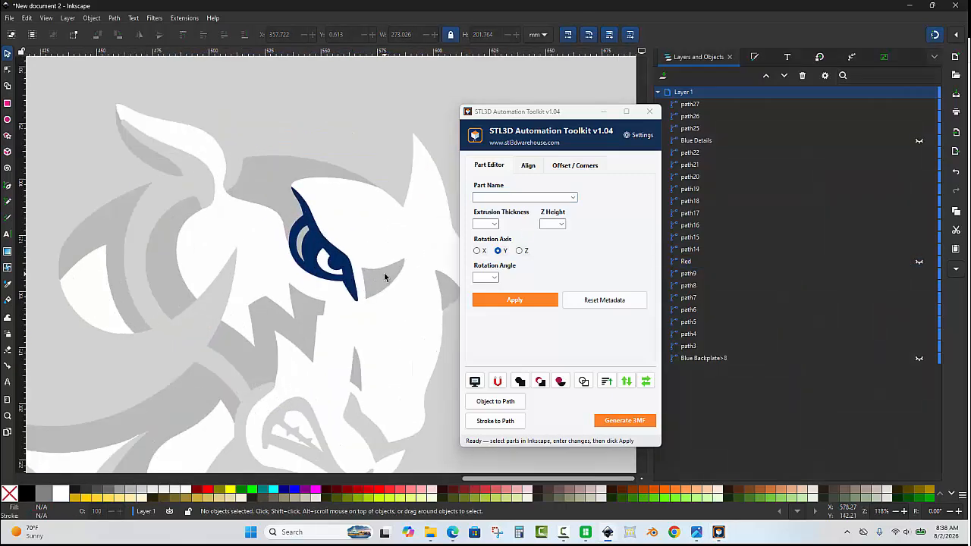
scroll(385, 278, up, 2)
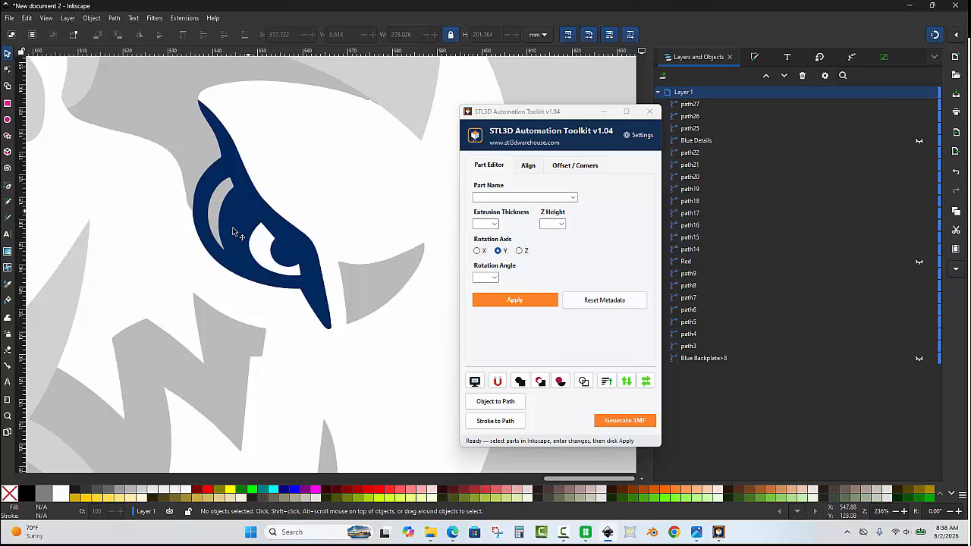
drag(234, 229, 106, 312)
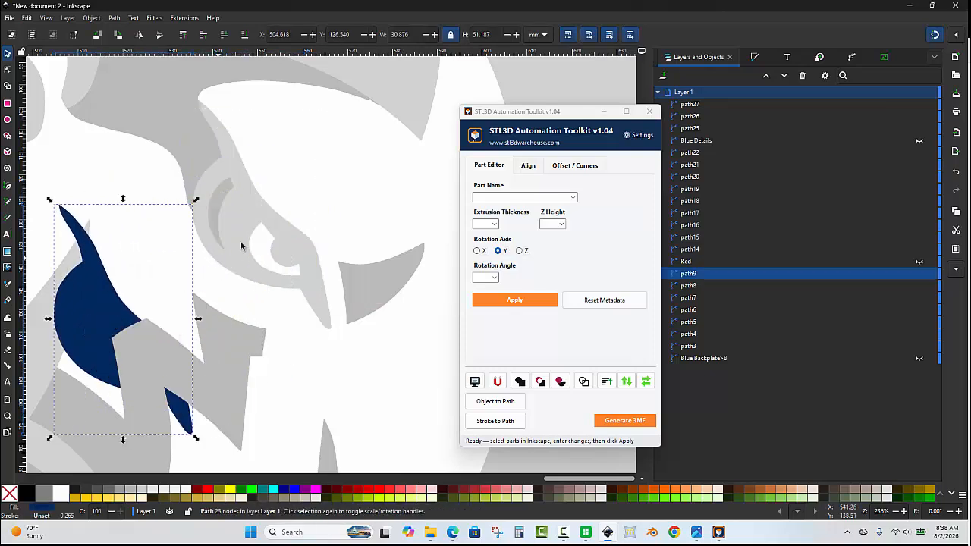
key(ctrl+z)
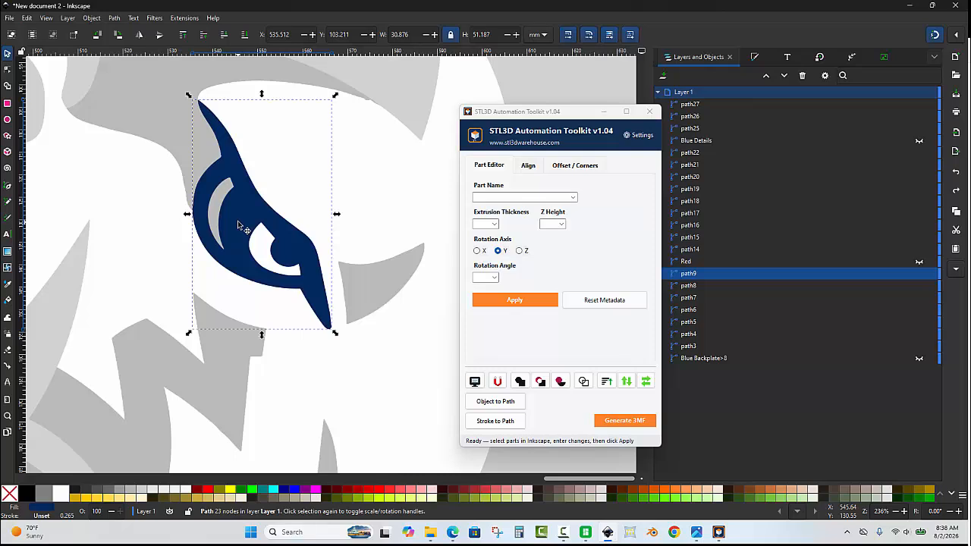
key(Delete)
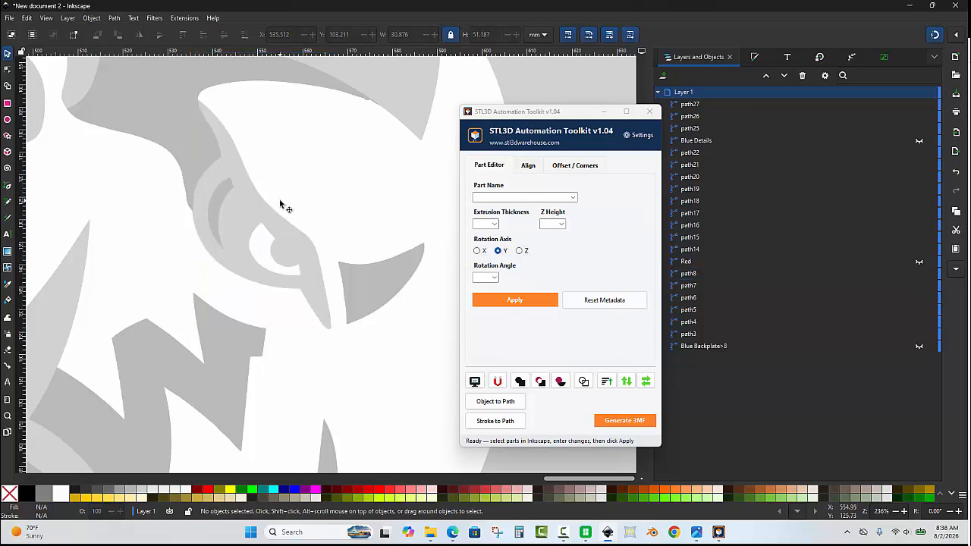
- Toggle the Blue Backplate's visibility to check how it shows through the ram's eye opening, and leave it hidden
scroll(280, 205, down, 1)
scroll(280, 204, down, 1)
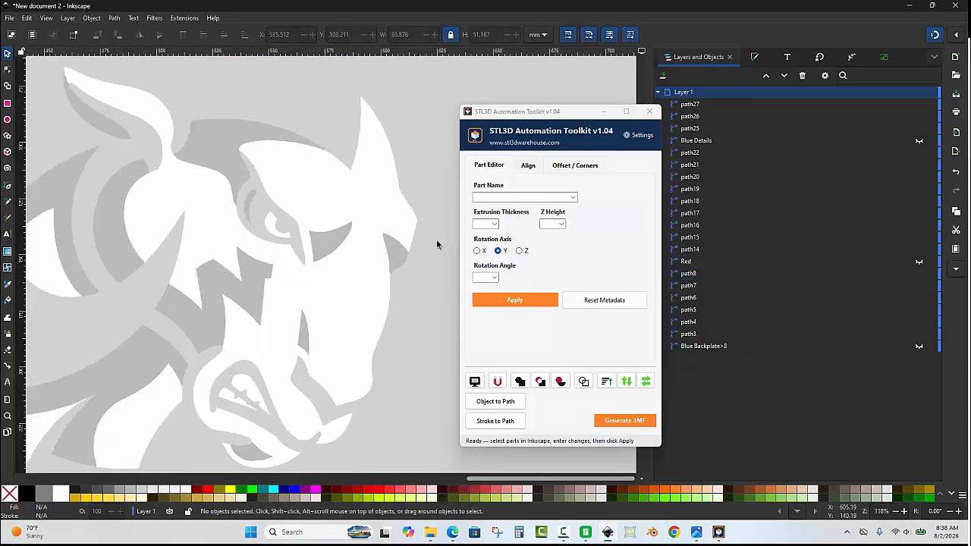
click(920, 347)
click(919, 346)
click(920, 347)
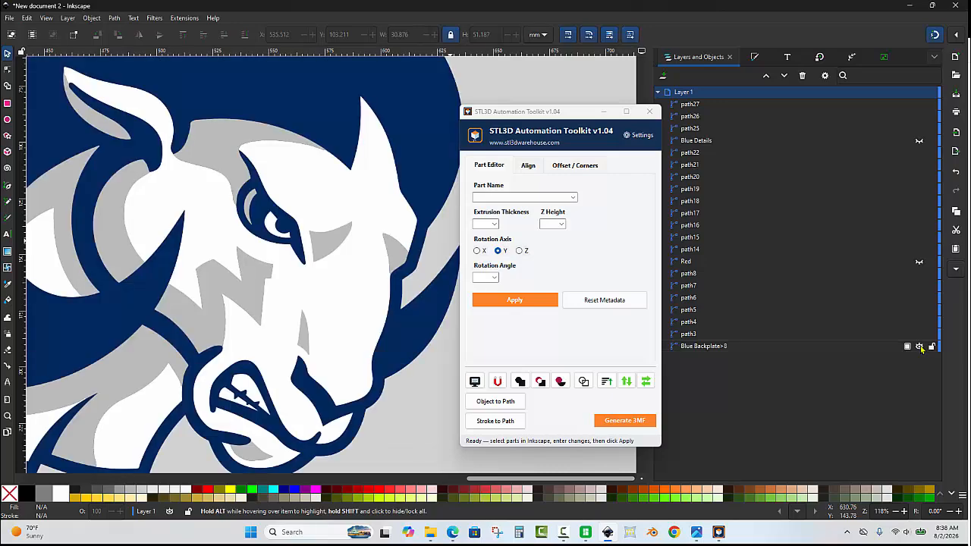
click(919, 347)
click(920, 347)
click(920, 346)
click(919, 347)
click(919, 347)
- Try moving the large white face path and the white pieces inside the horn and on the neck, undoing each move
scroll(326, 206, down, 1)
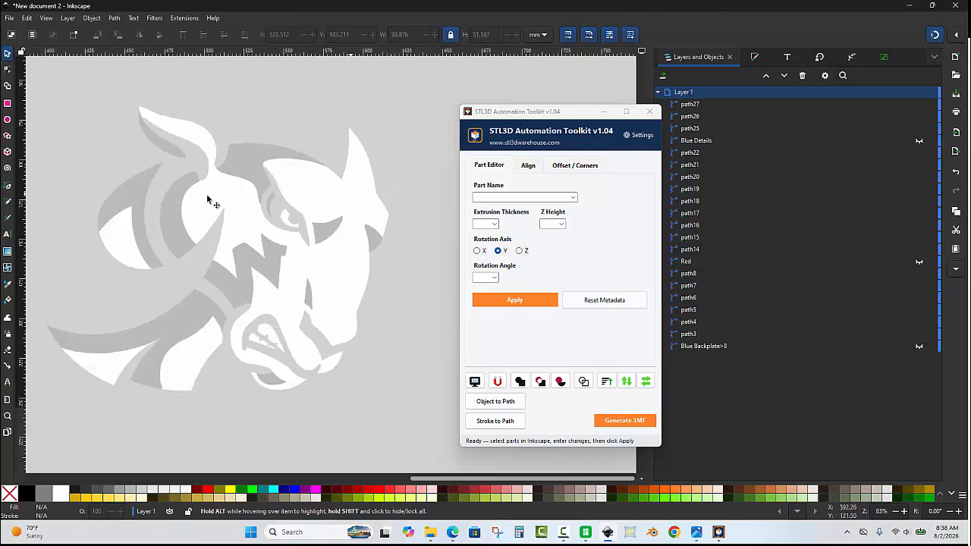
drag(300, 204, 372, 325)
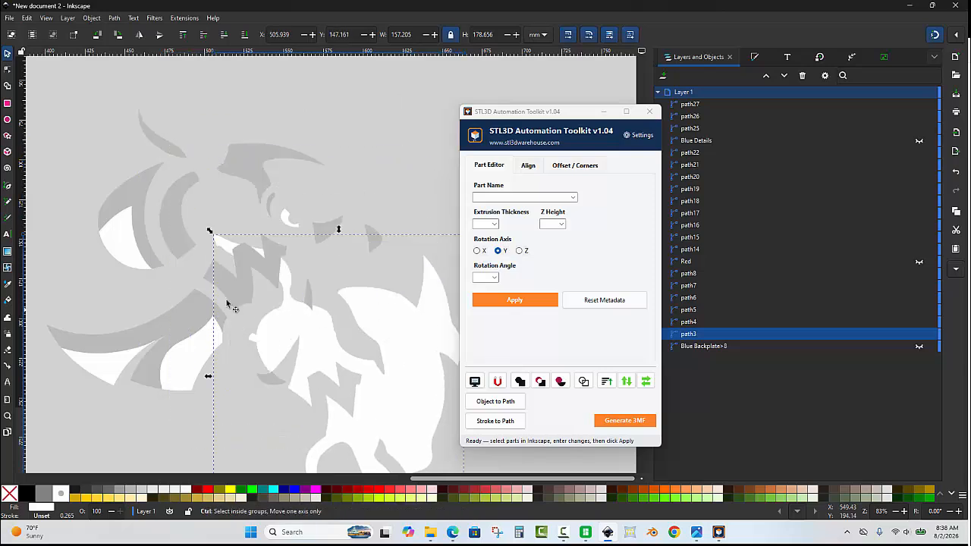
key(ctrl+z)
click(123, 241)
drag(122, 240, 95, 271)
key(ctrl+z)
drag(112, 368, 95, 401)
key(ctrl+z)
click(205, 391)
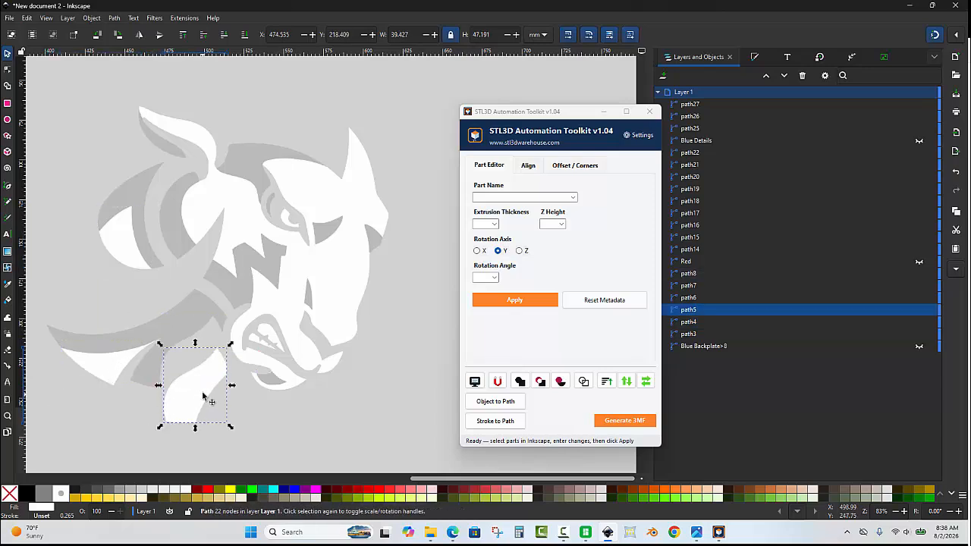
- Try moving the chin piece and the narrow grey shading path on the muzzle, undoing each move
scroll(265, 398, up, 2)
click(275, 378)
drag(275, 377, 202, 351)
key(ctrl+z)
scroll(260, 337, down, 1)
click(330, 256)
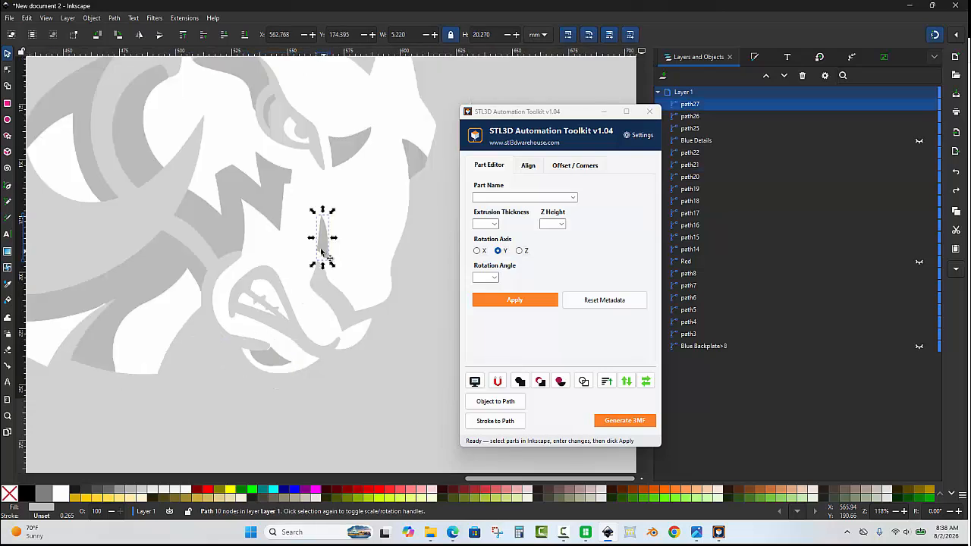
drag(330, 254, 278, 246)
key(ctrl+z)
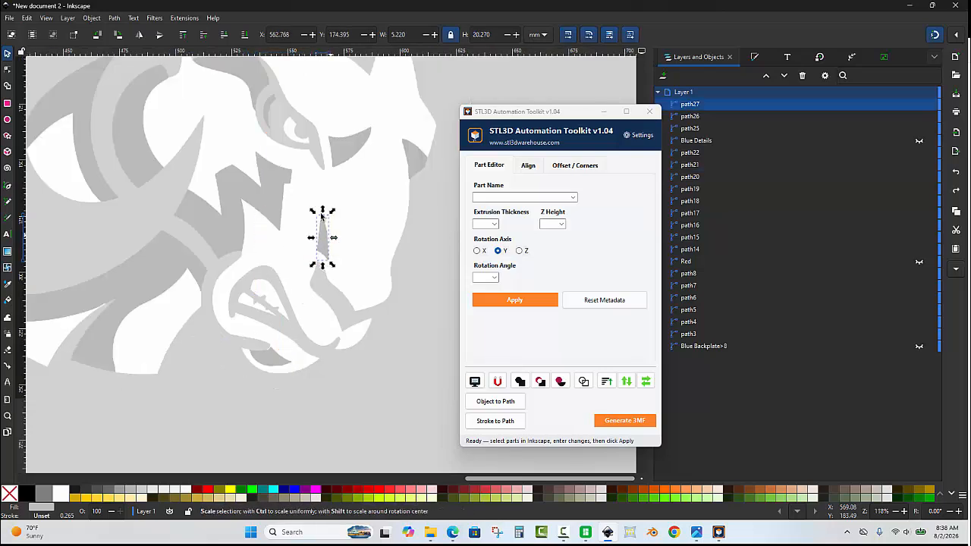
- Try moving the narrow grey shading path on the muzzle sideways and undo the move
scroll(320, 245, up, 2)
drag(252, 258, 255, 258)
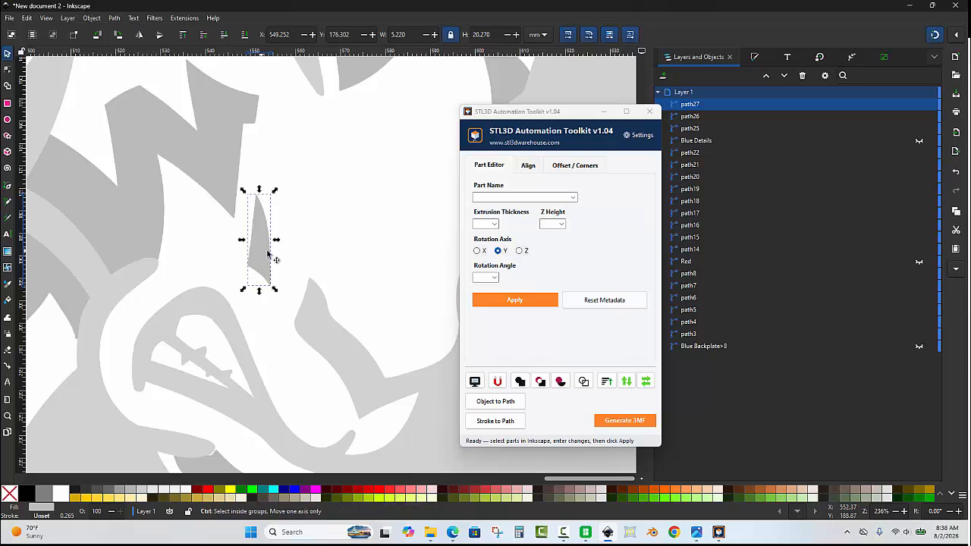
key(ctrl+z)
- Duplicate the narrow grey muzzle path and subtract the duplicate from the large white face path with Difference
scroll(273, 255, down, 2)
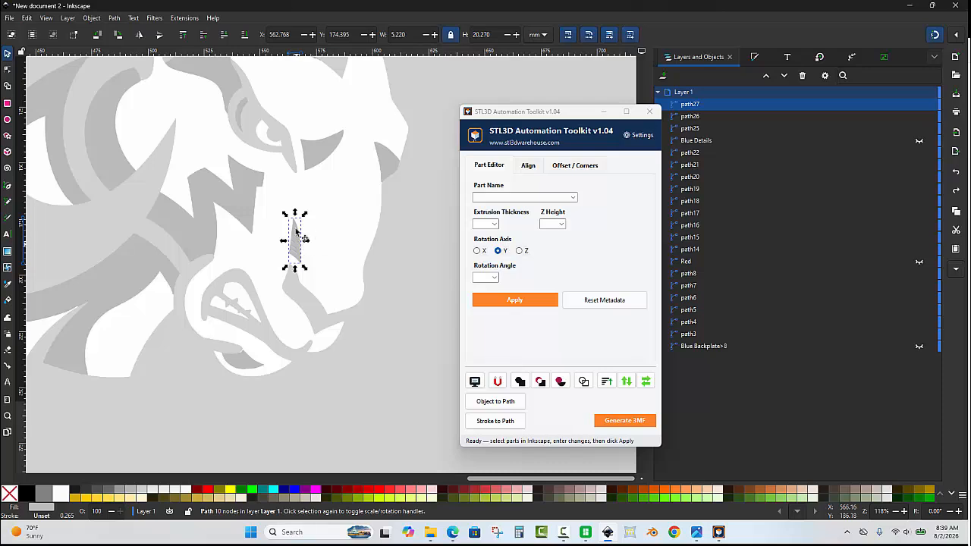
key(ctrl)
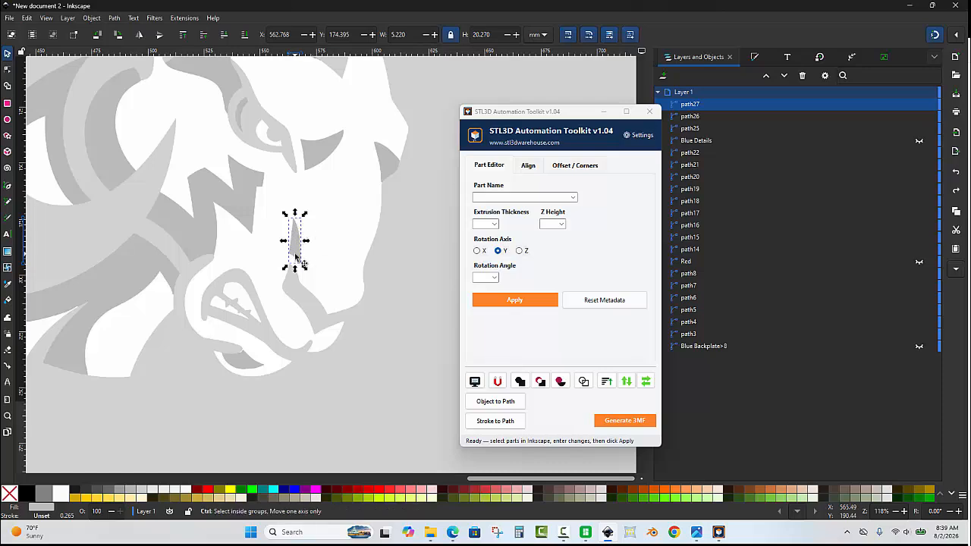
key(ctrl+d)
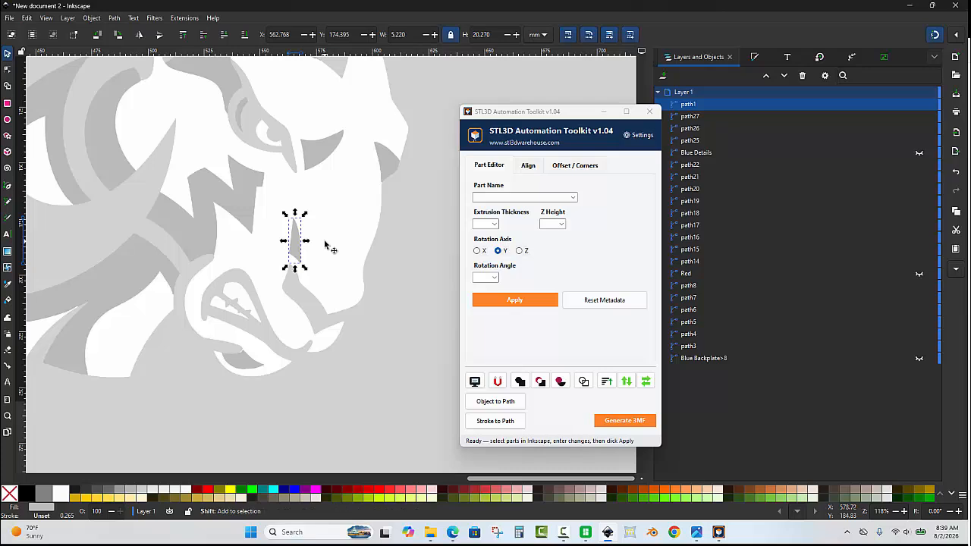
shift+click(325, 244)
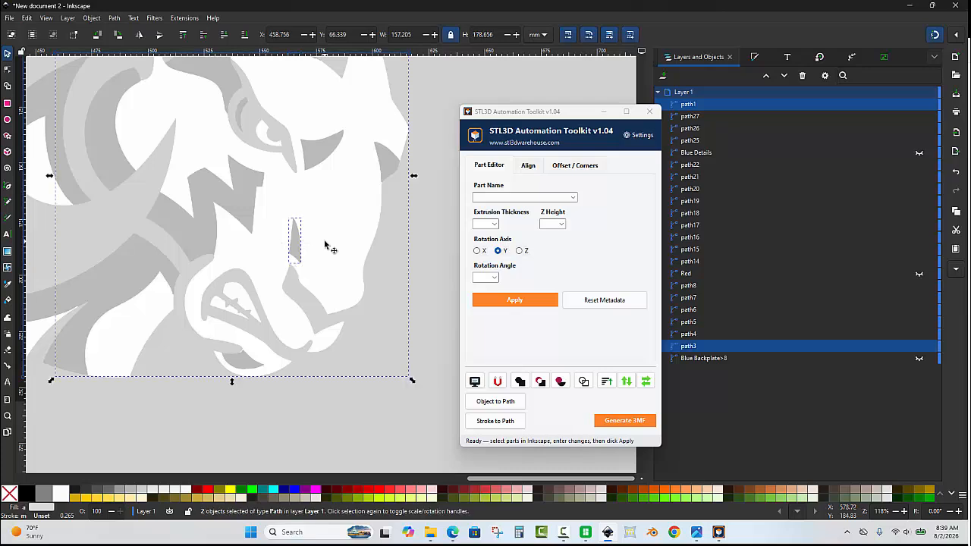
click(540, 381)
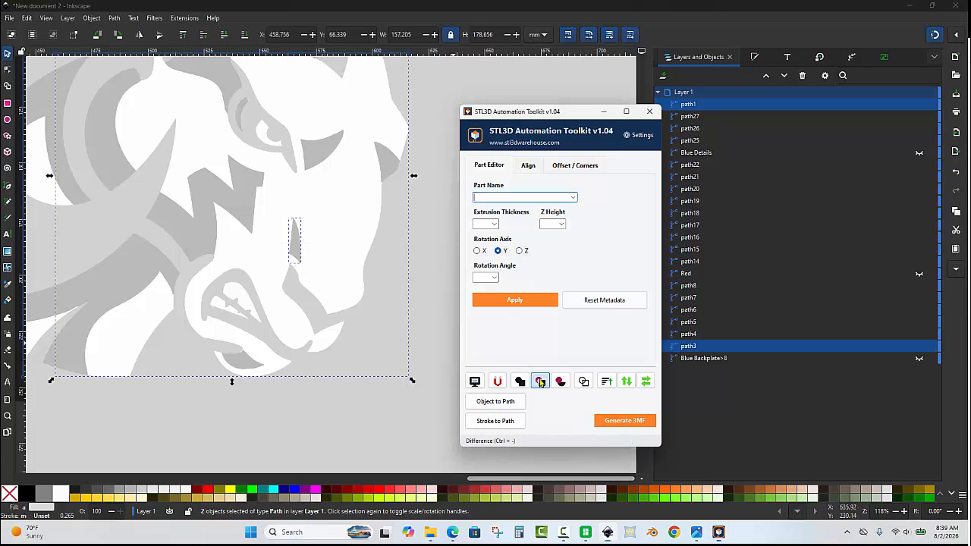
scroll(315, 243, up, 1)
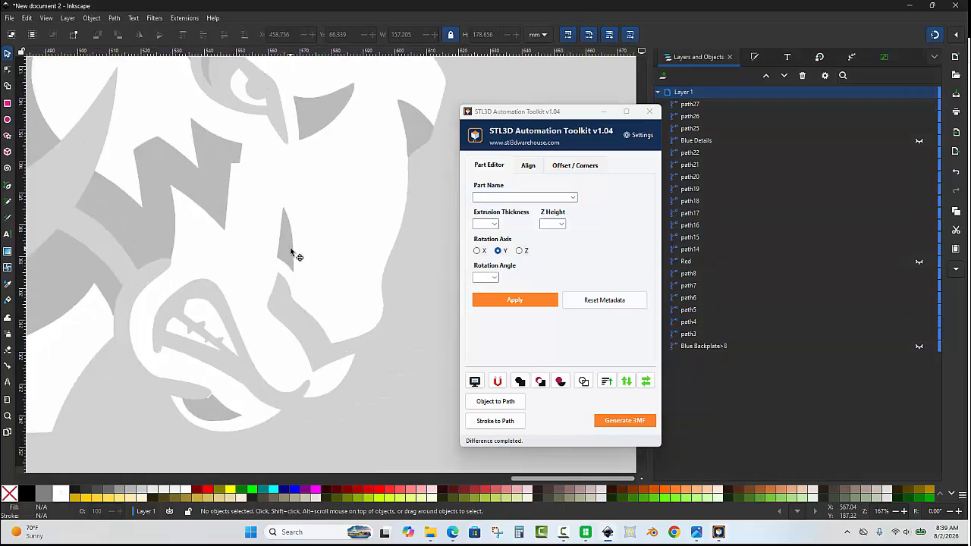
- Try moving the narrow grey muzzle path and the grey piece at the face's outer edge, undoing each move
click(289, 248)
drag(291, 253, 324, 283)
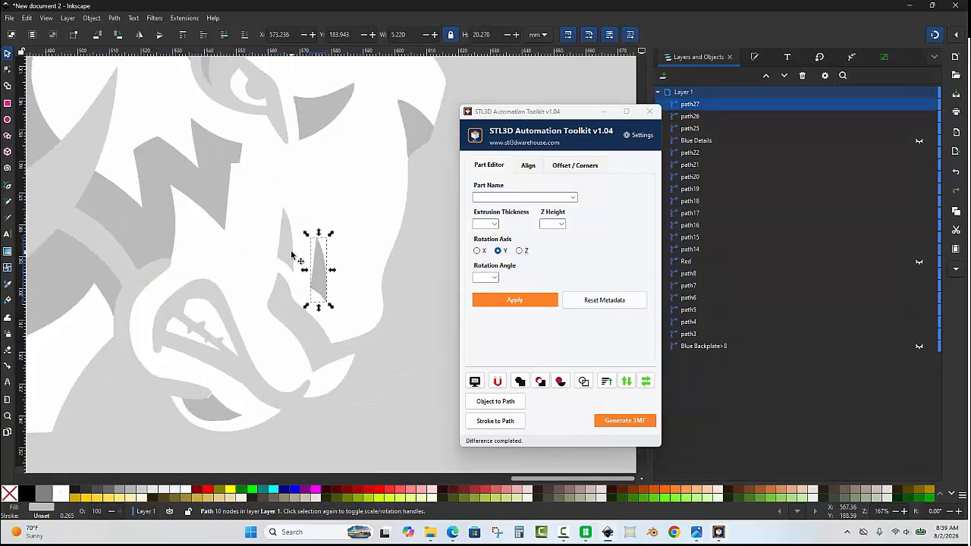
key(ctrl+z)
scroll(370, 187, up, 2)
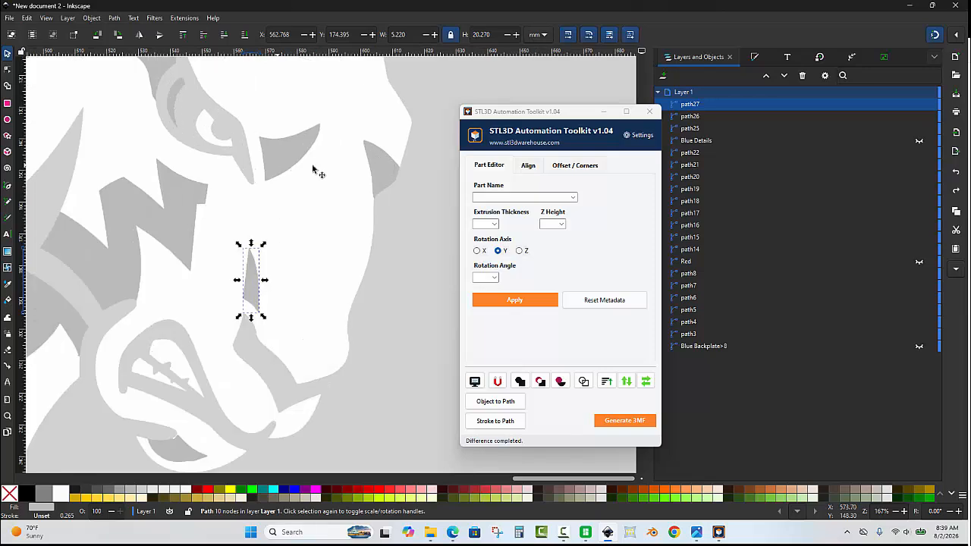
click(380, 167)
drag(383, 168, 407, 208)
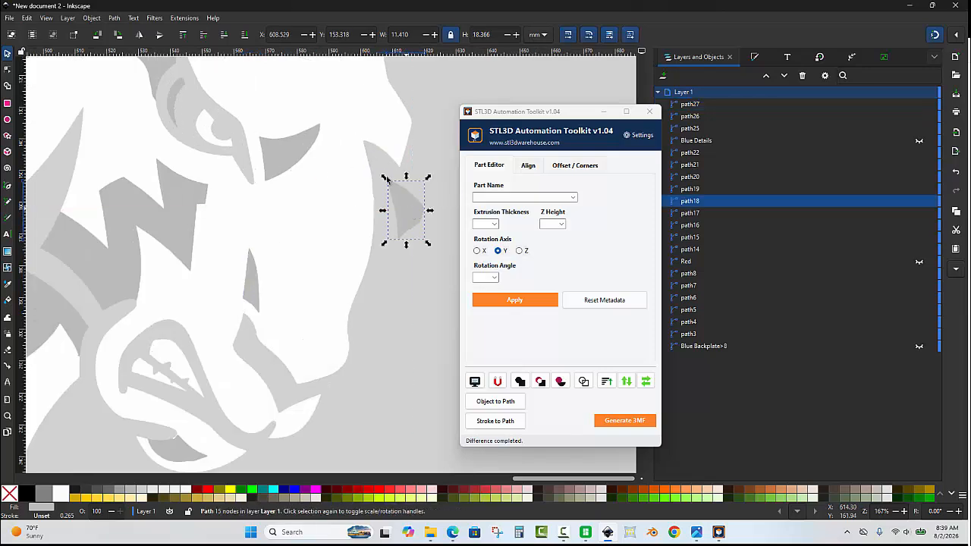
key(ctrl+z)
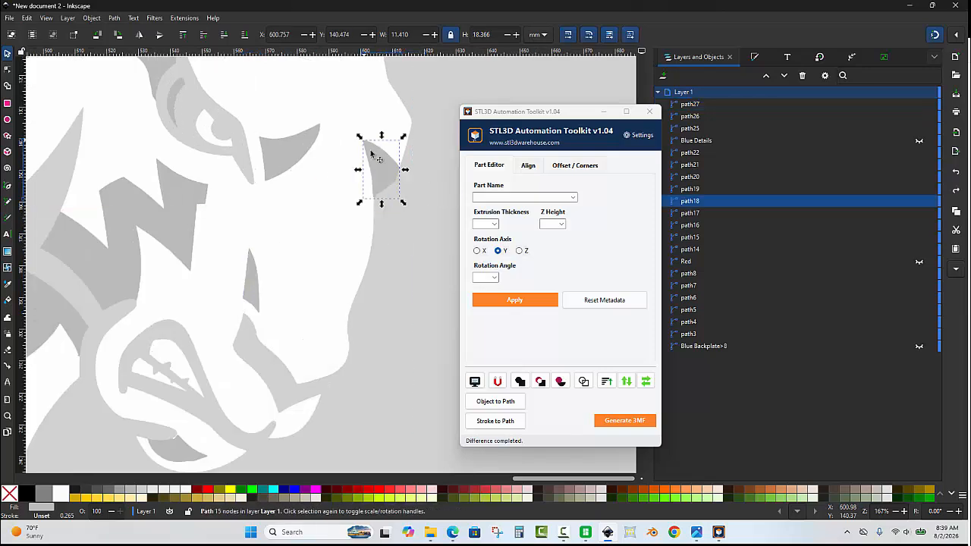
- Duplicate the grey shading piece beside the eye and subtract the duplicate from the large white face path with Difference
click(289, 151)
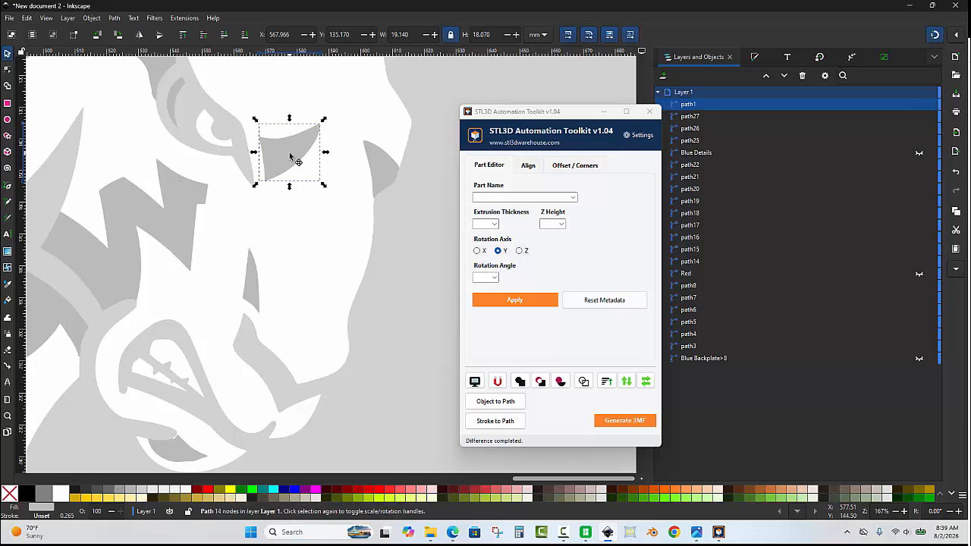
shift+click(341, 182)
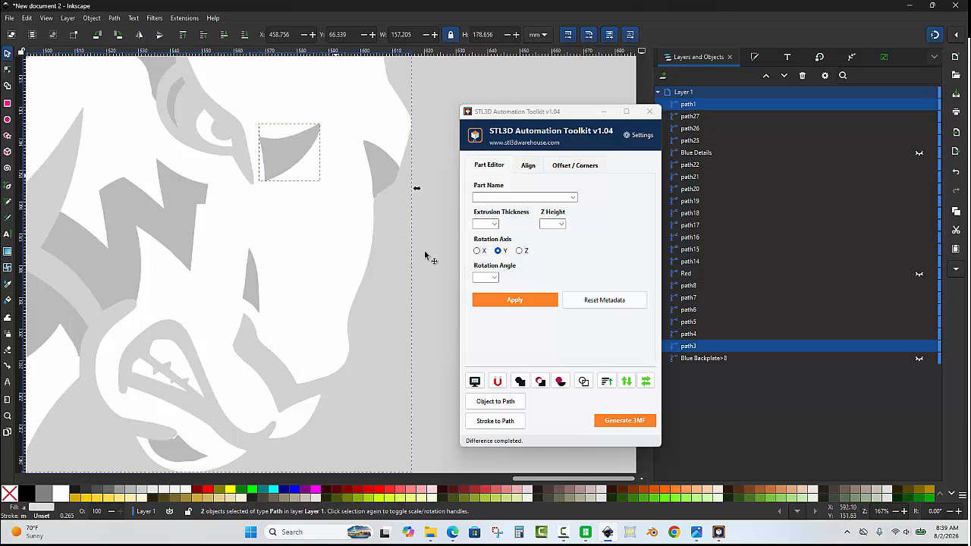
click(558, 383)
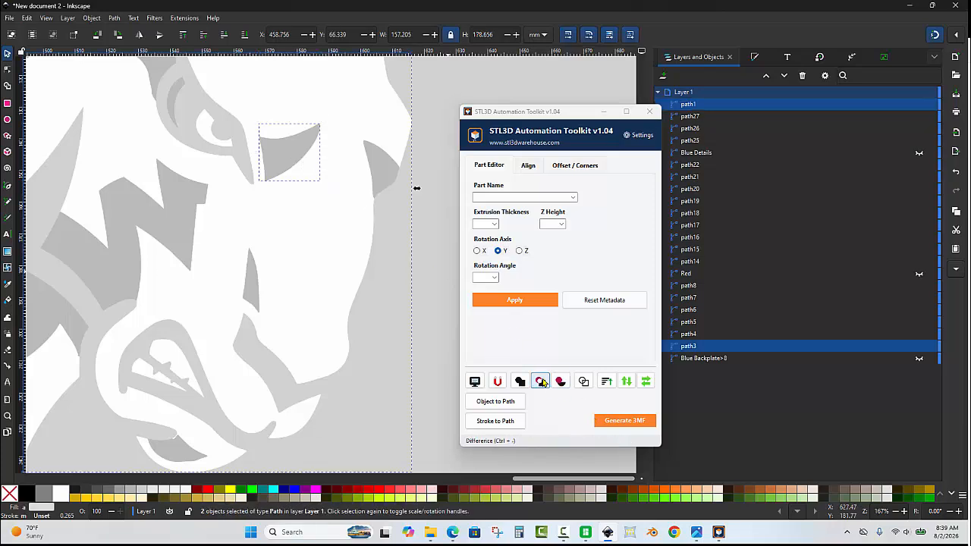
click(291, 168)
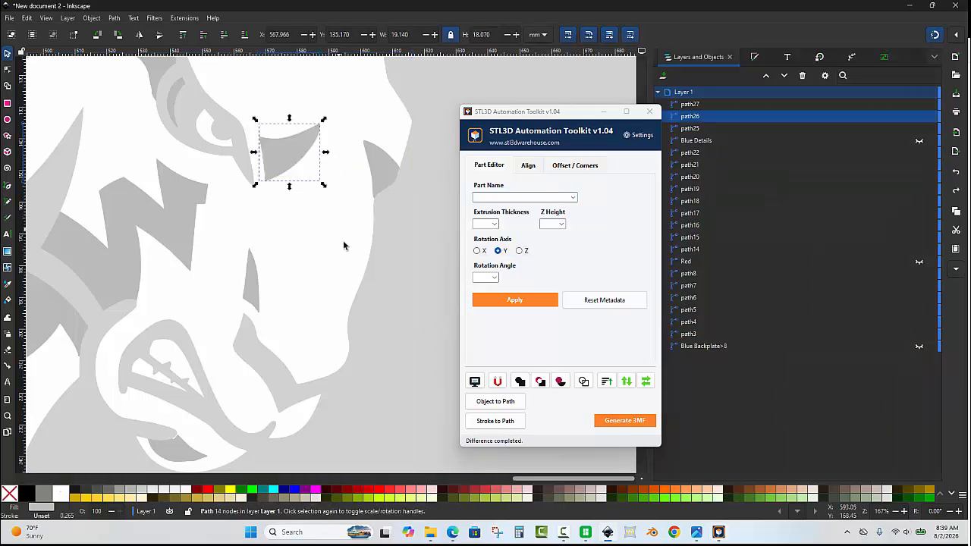
scroll(344, 242, down, 2)
key(Escape)
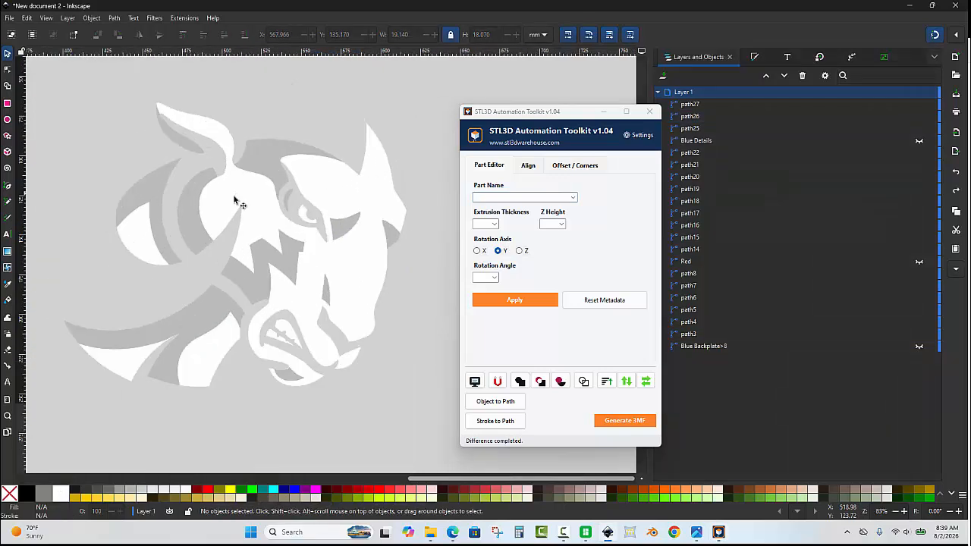
- Select all paths matching the grey colour of the shading beside the eye and unite them into one path
click(343, 232)
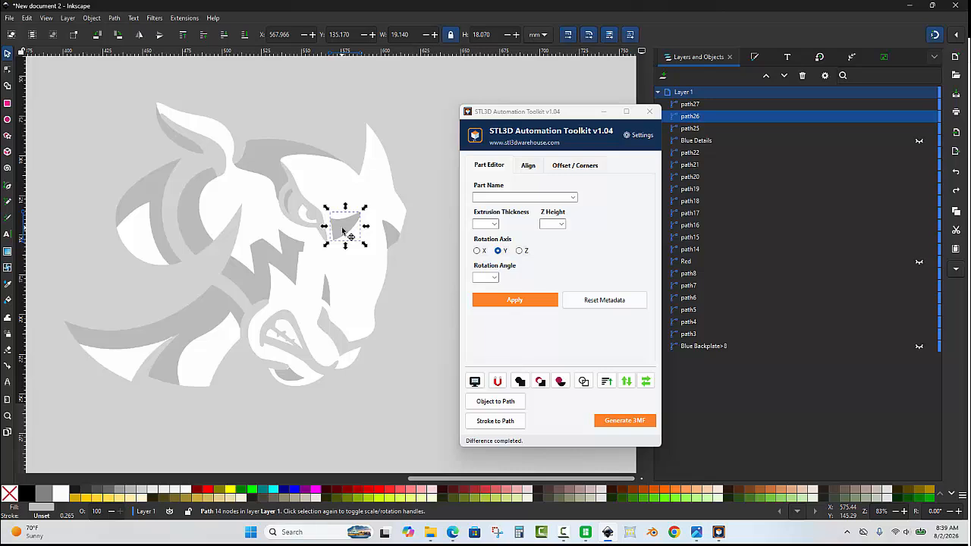
right_click(343, 231)
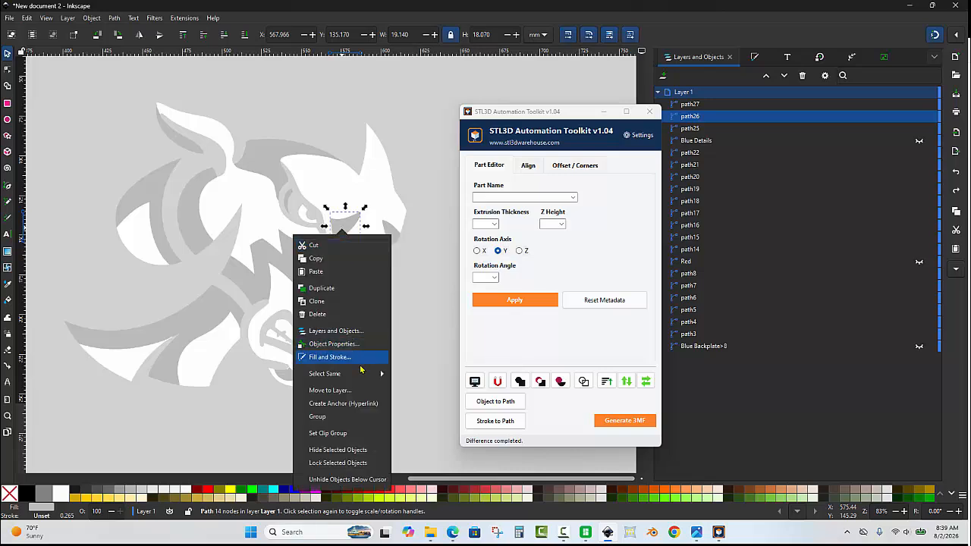
click(356, 374)
click(327, 277)
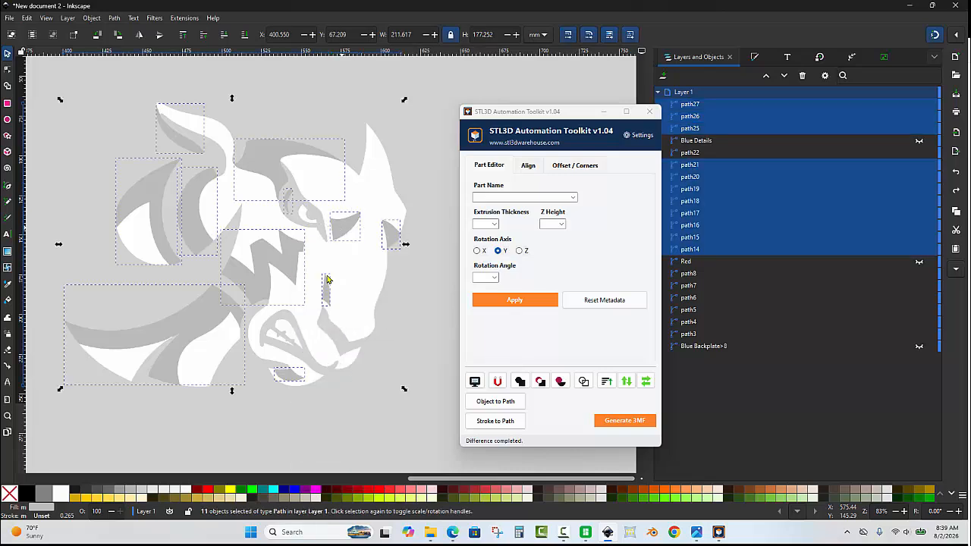
click(520, 380)
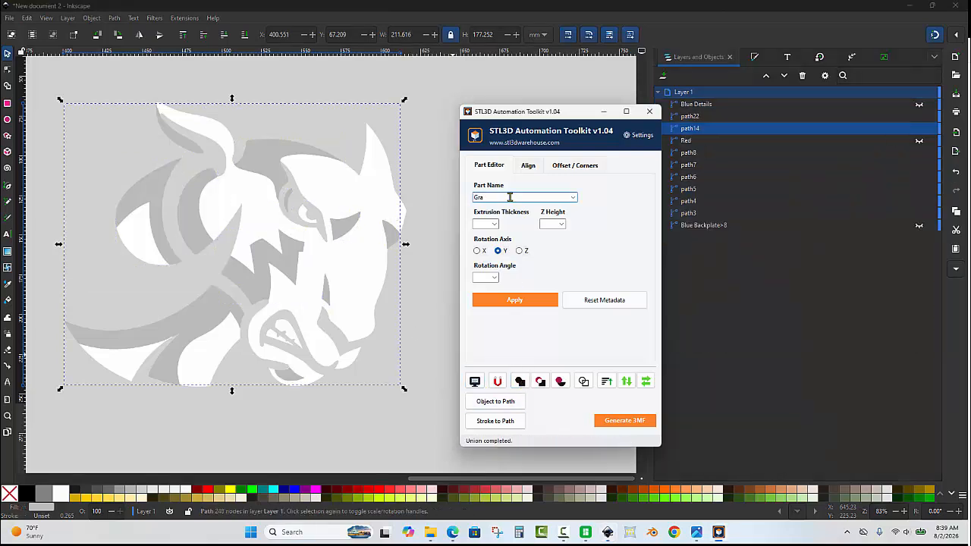
- Assign the part name Gray to the united grey path, then hide it and clear the selection
click(528, 304)
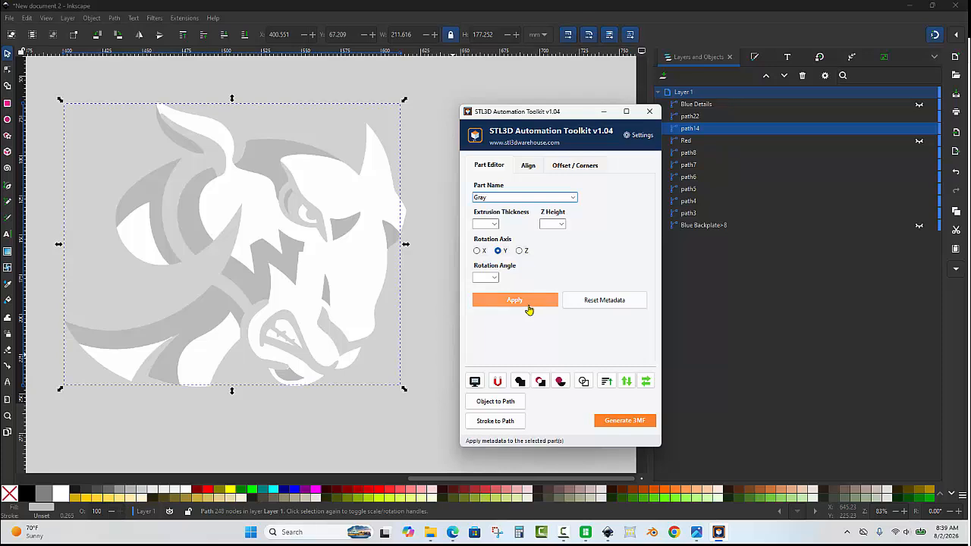
click(920, 128)
click(412, 162)
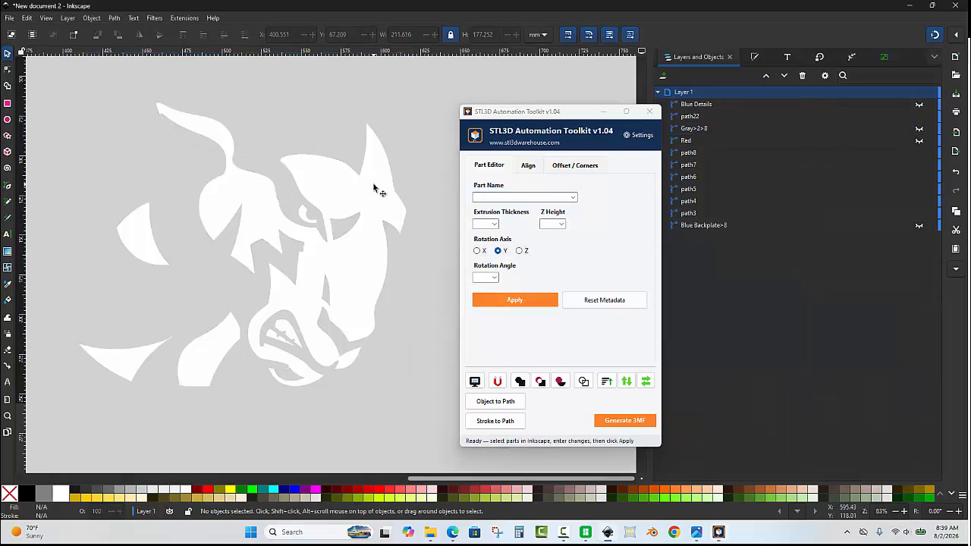
- Select all paths matching the white colour of the ram's face and unite them into one path
click(373, 185)
right_click(374, 186)
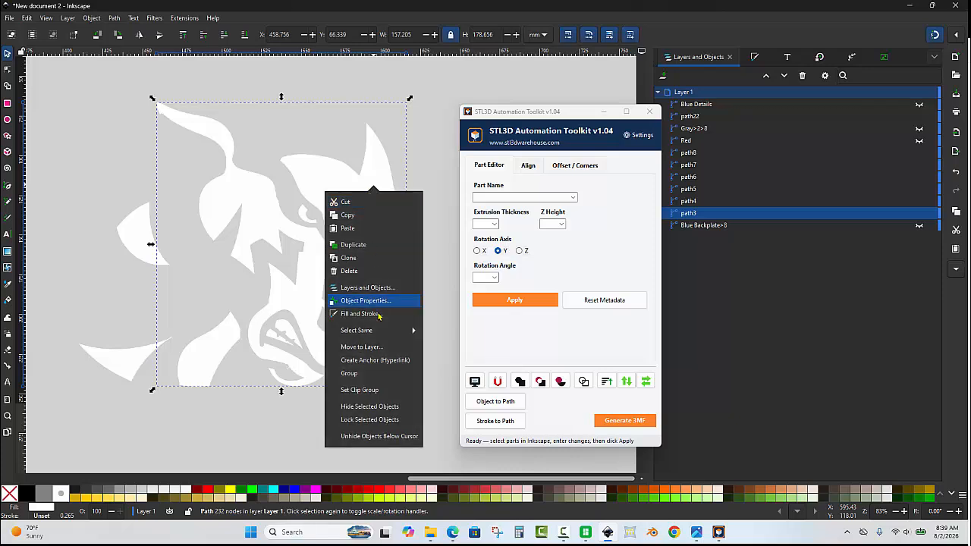
click(379, 331)
click(361, 232)
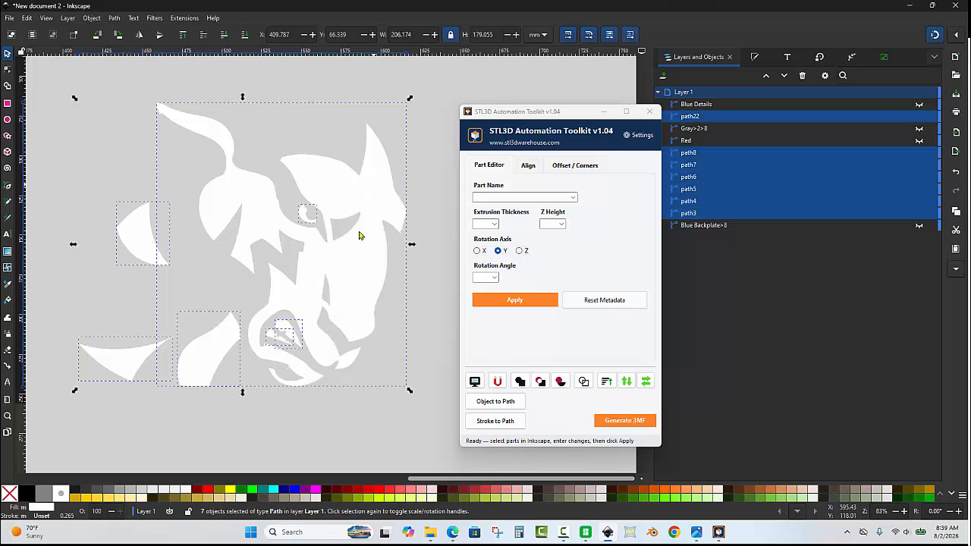
click(520, 381)
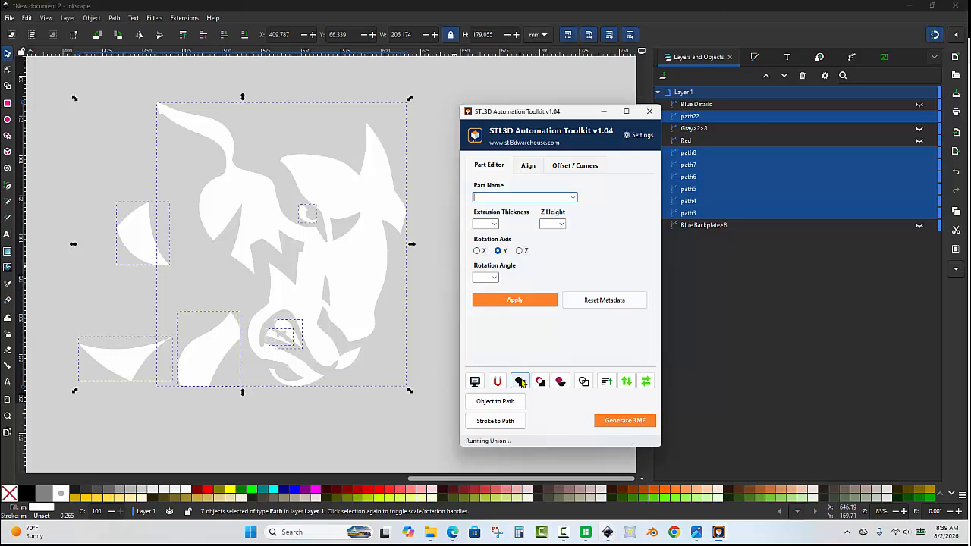
- Assign the part name White to the united white path, then hide it and clear the selection
click(493, 195)
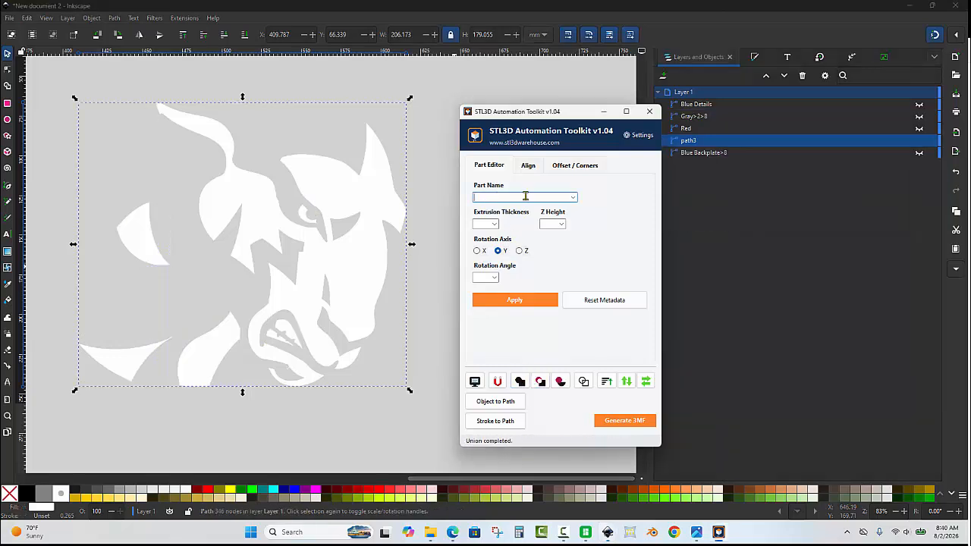
click(573, 197)
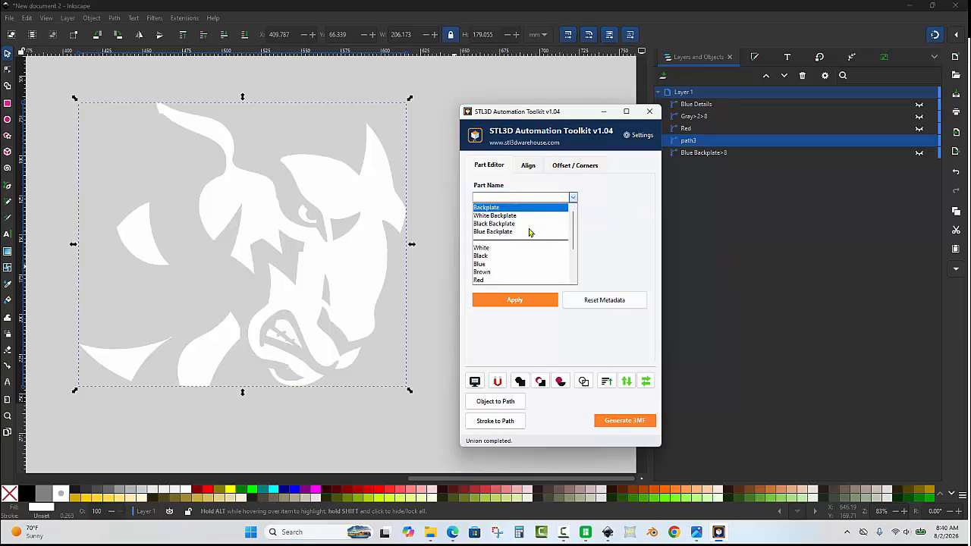
click(514, 250)
click(515, 296)
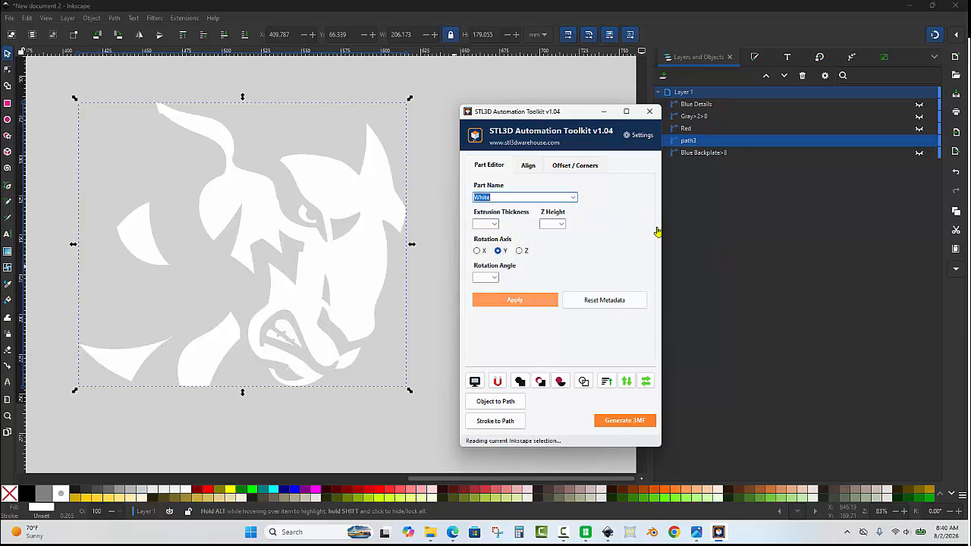
click(920, 141)
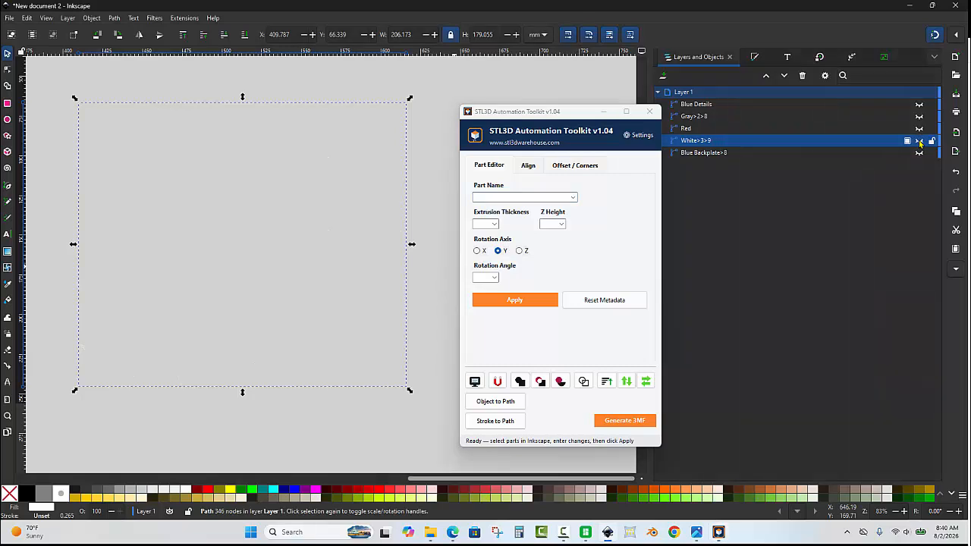
click(384, 214)
ctrl+scroll(286, 216, down, 2)
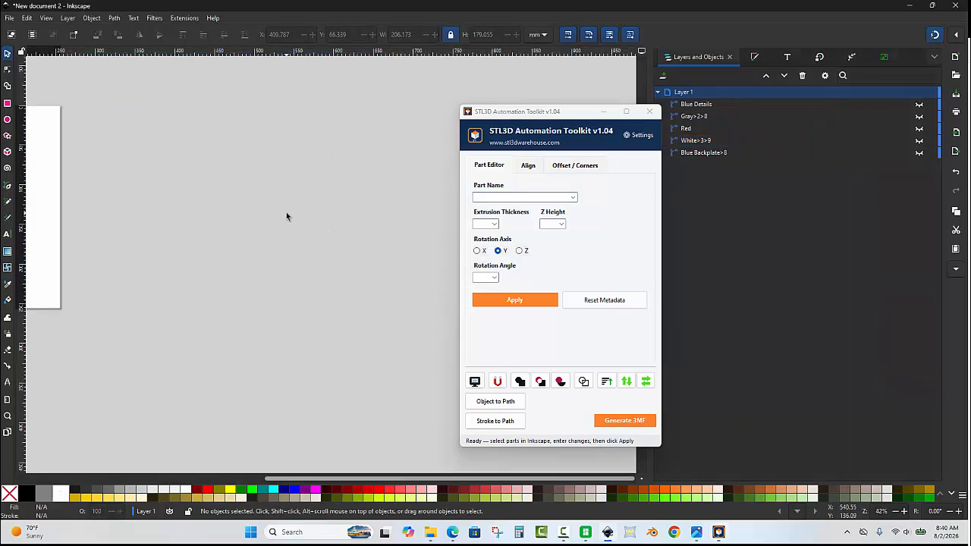
- Select all five parts from Blue Details to Blue Backplate, make them visible, and clear the selection
click(695, 106)
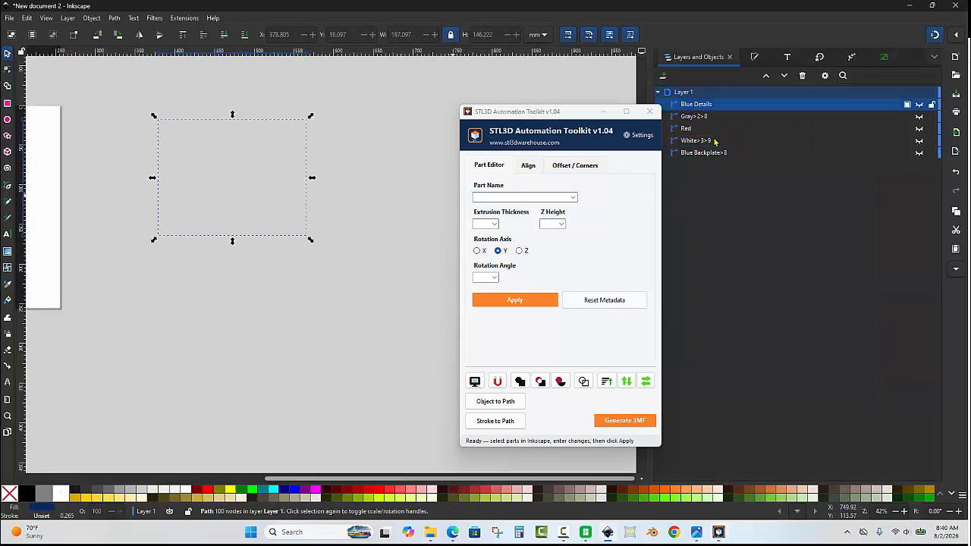
shift+click(715, 152)
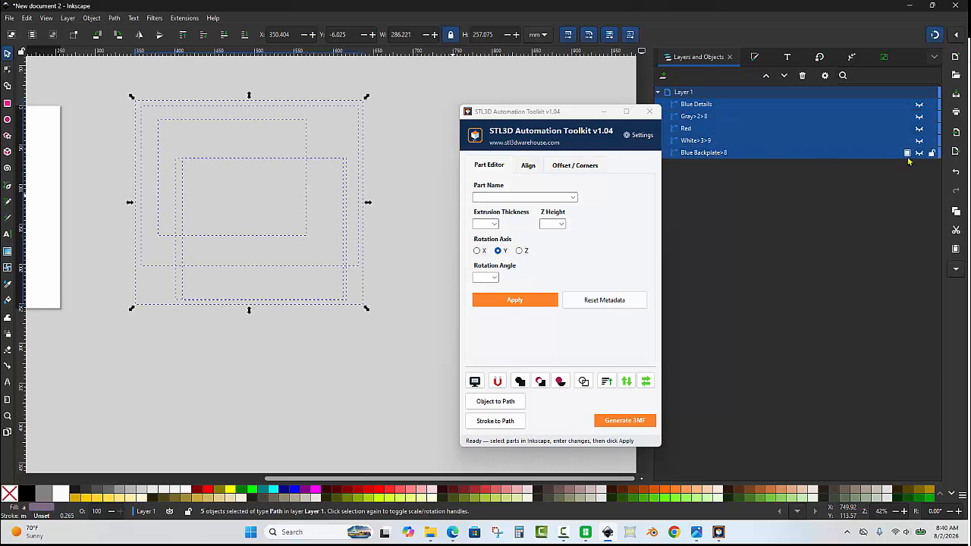
click(920, 152)
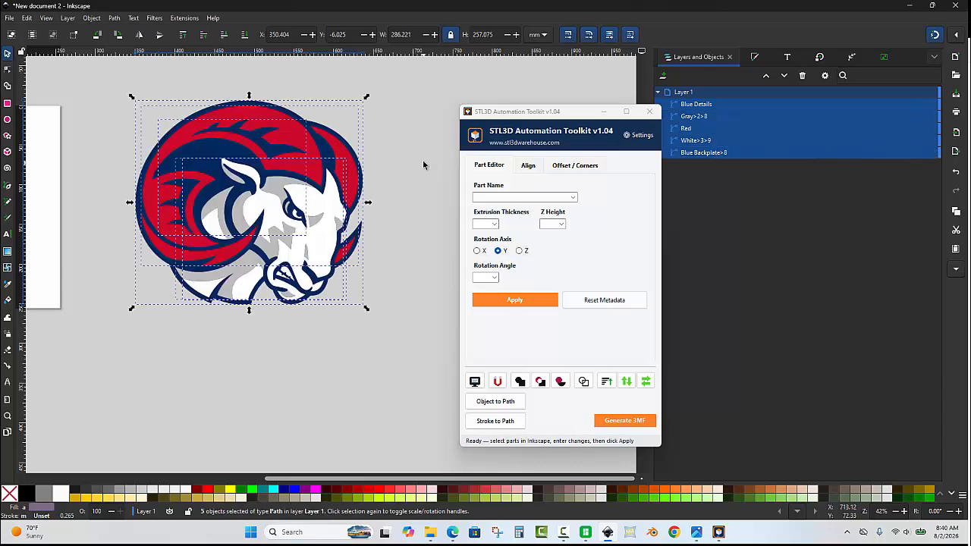
click(423, 159)
ctrl+scroll(379, 188, down, 1)
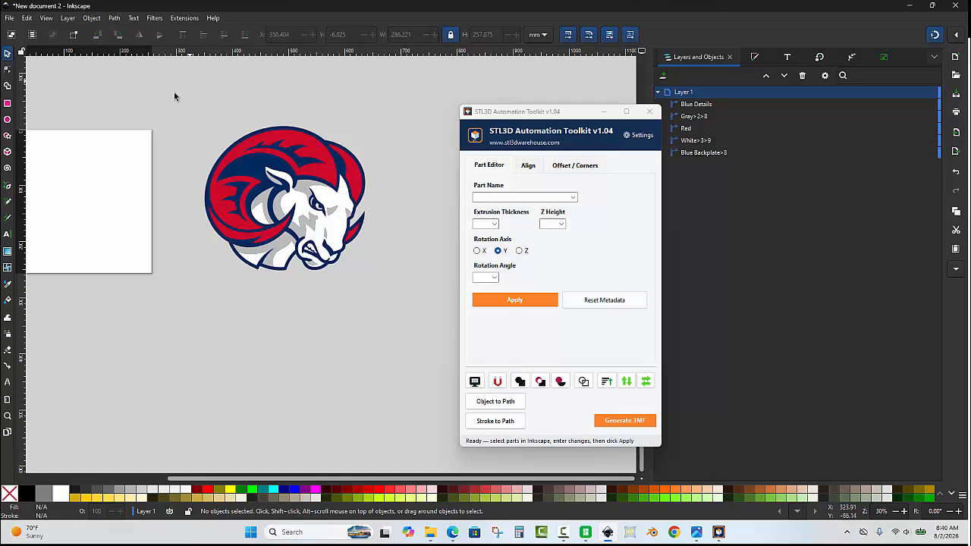
- Scale the whole ram logo proportionally to a width of 150 mm, move it slightly across the canvas and clear the selection
drag(173, 92, 395, 299)
ctrl+scroll(358, 169, up, 1)
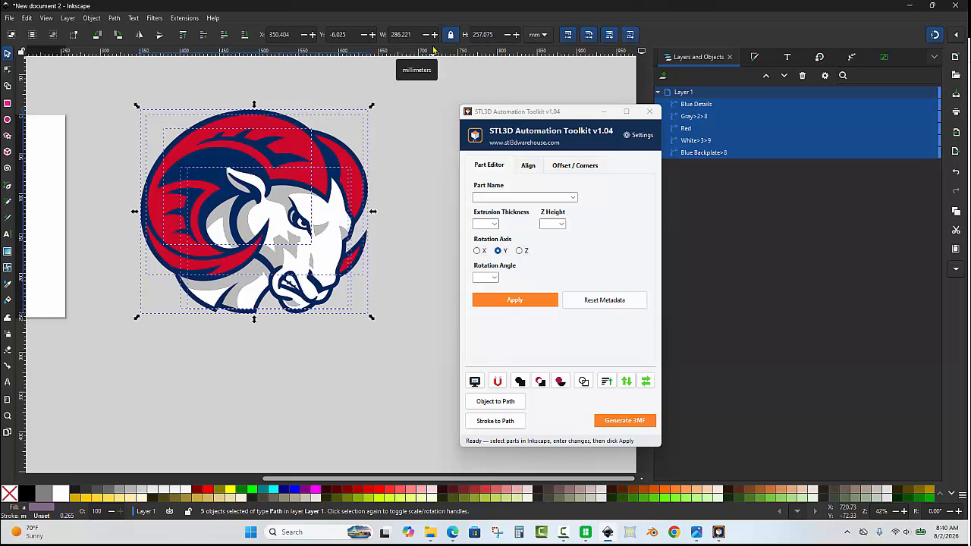
drag(413, 35, 371, 35)
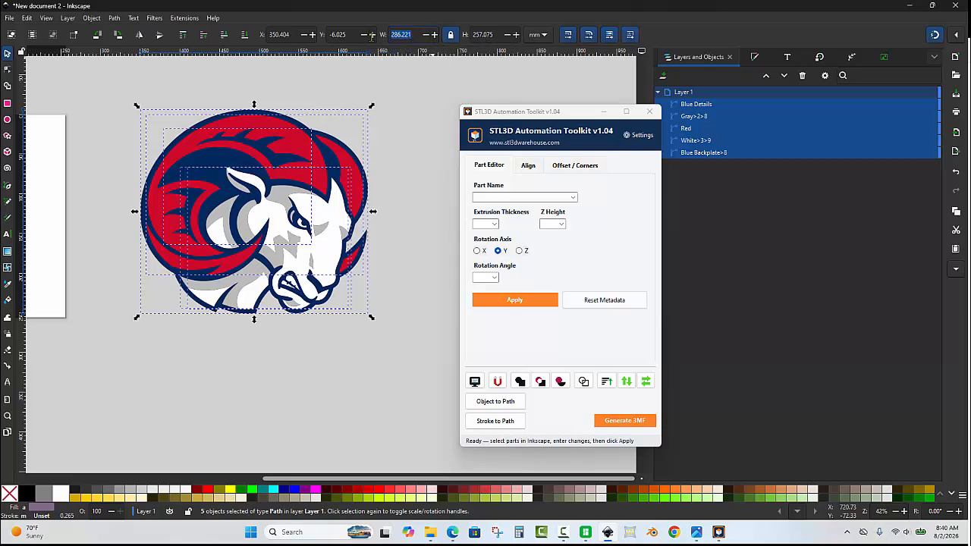
text(150.000)
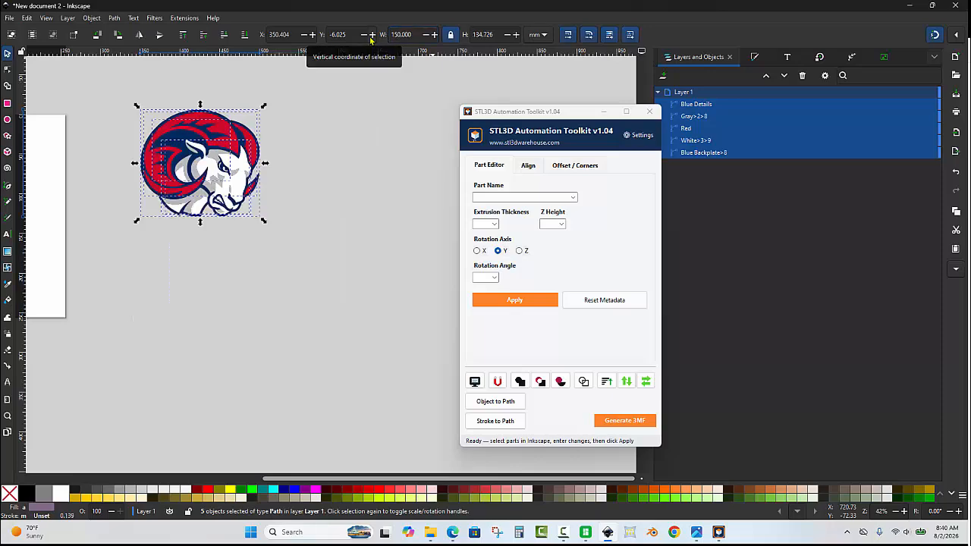
key(Return)
drag(254, 169, 283, 199)
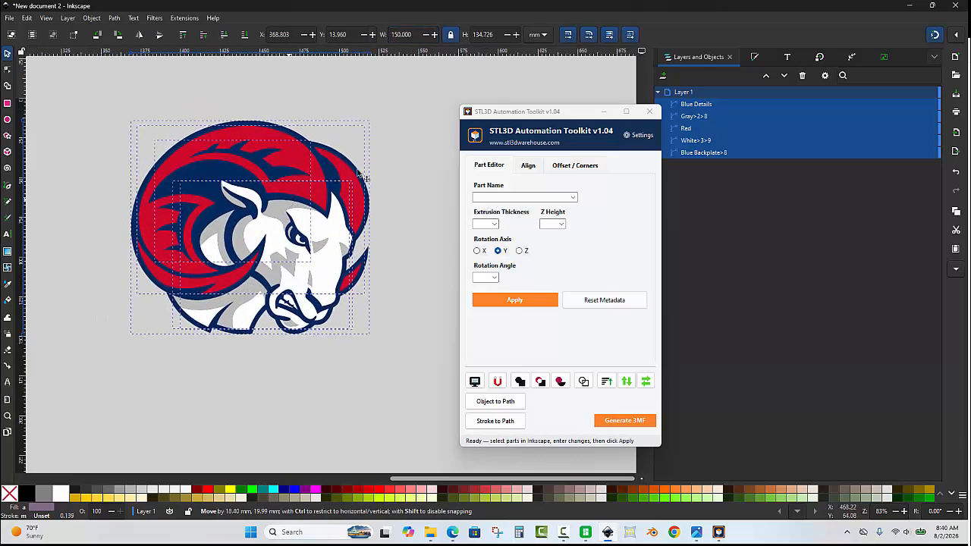
click(386, 135)
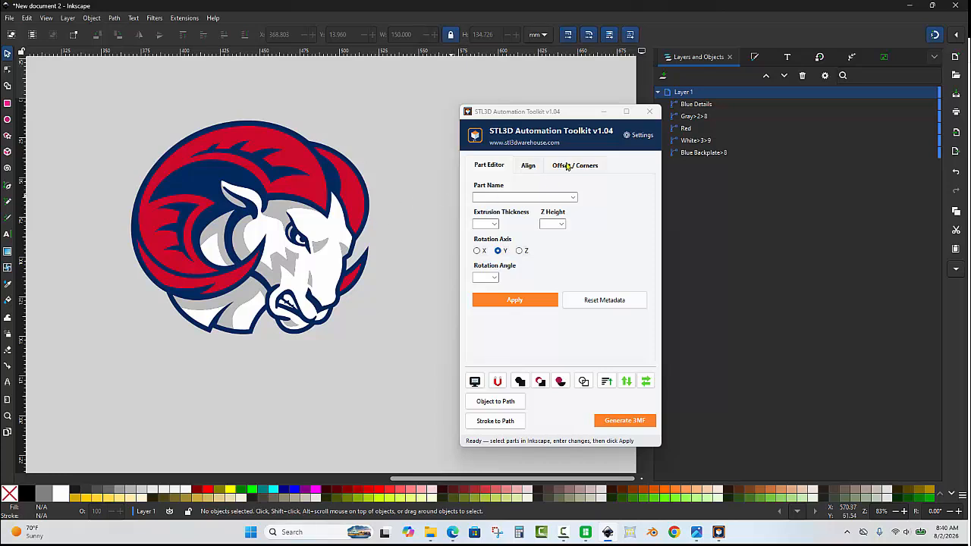
- Set the White part's extrusion thickness to 2 and its Z height to 8, and apply the values
drag(571, 112, 545, 93)
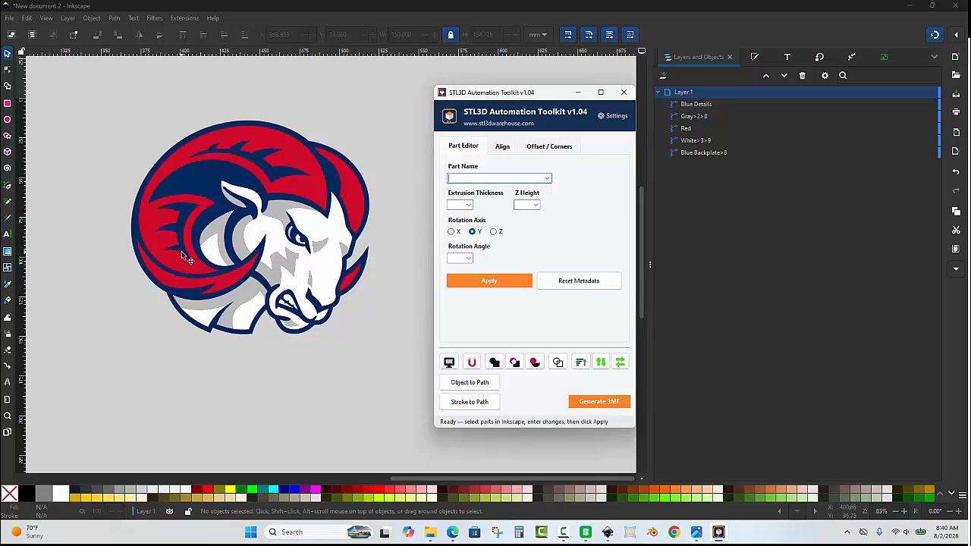
click(707, 154)
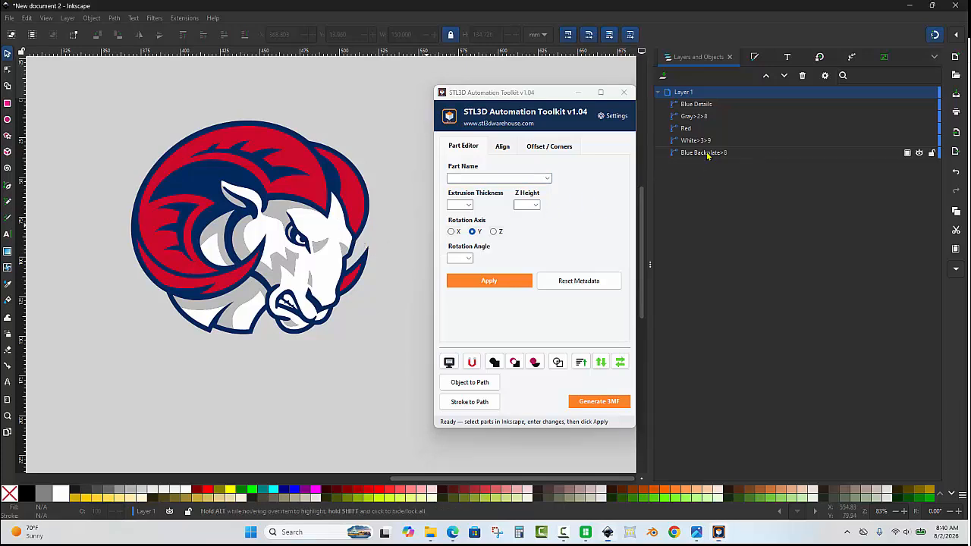
click(707, 154)
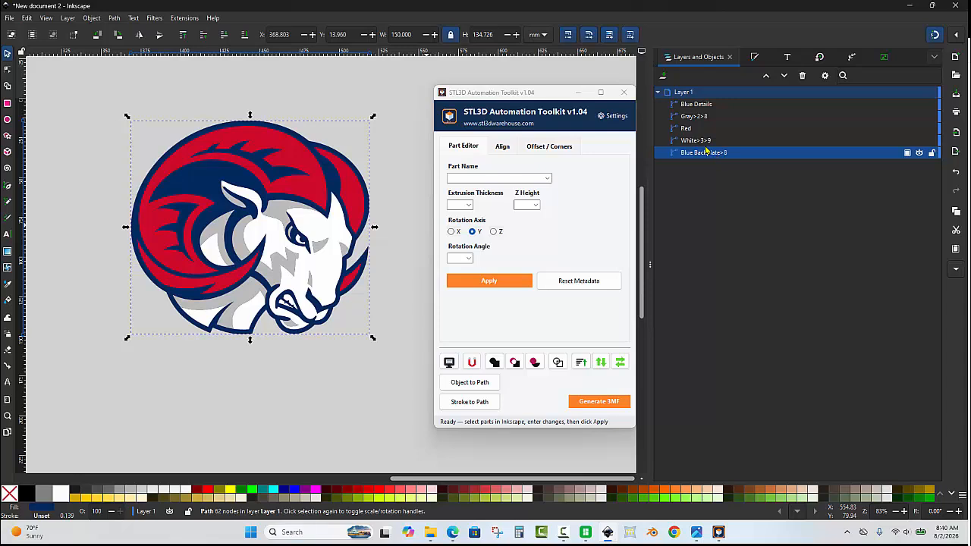
click(694, 144)
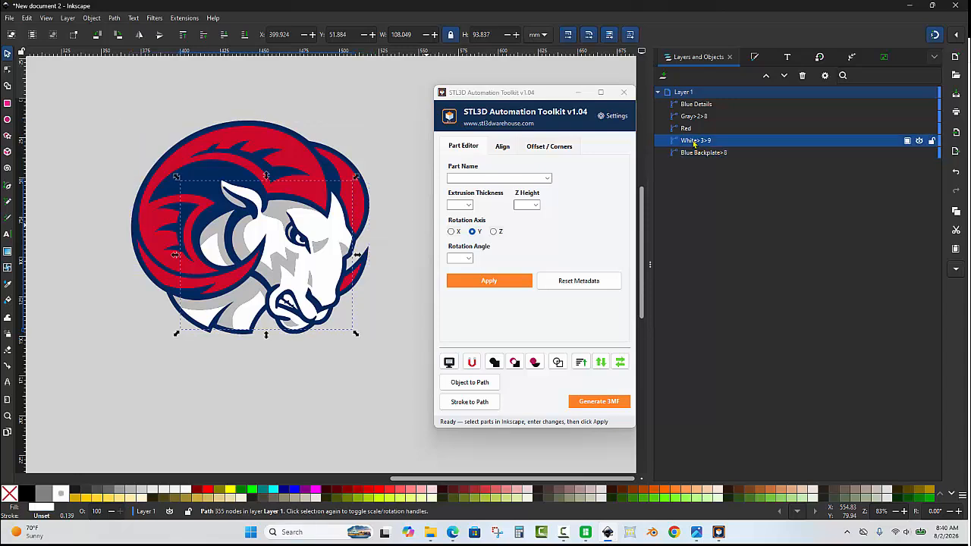
click(460, 204)
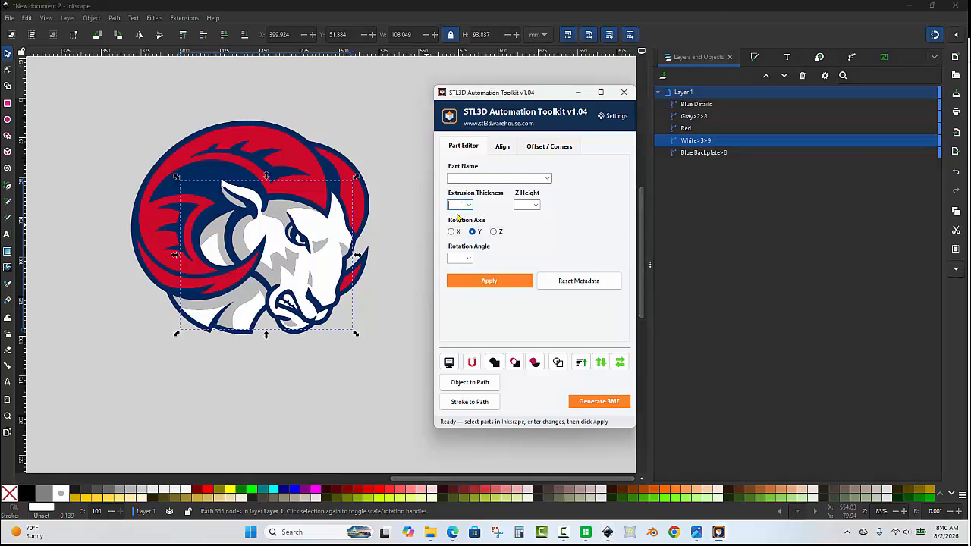
click(521, 205)
click(505, 283)
- Give the Red part an extrusion thickness of 2 and a Z height of 8
click(305, 154)
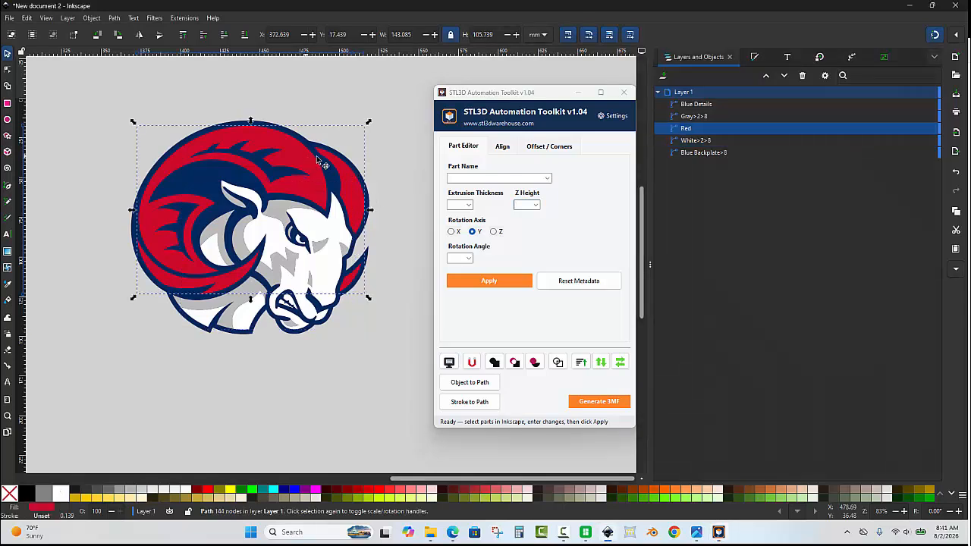
click(458, 205)
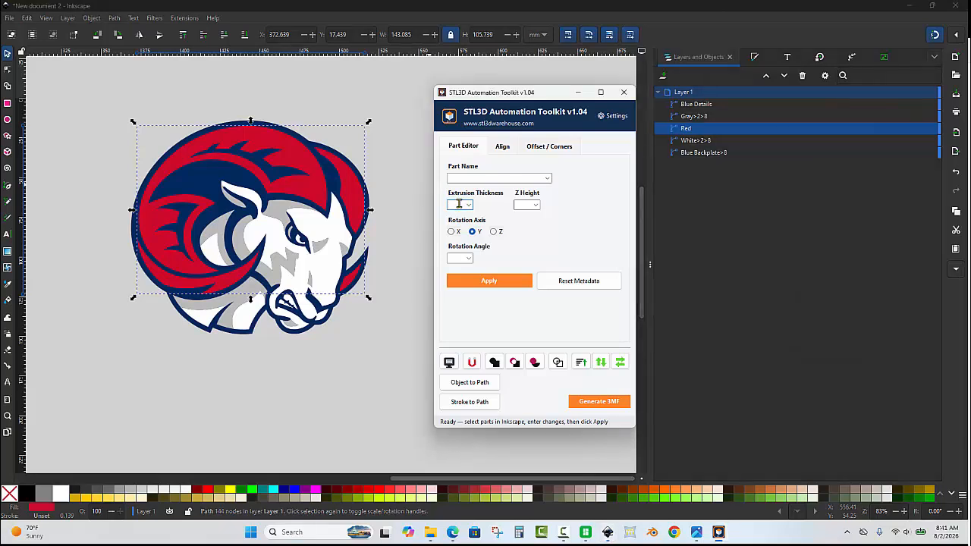
text(2)
click(522, 203)
click(491, 282)
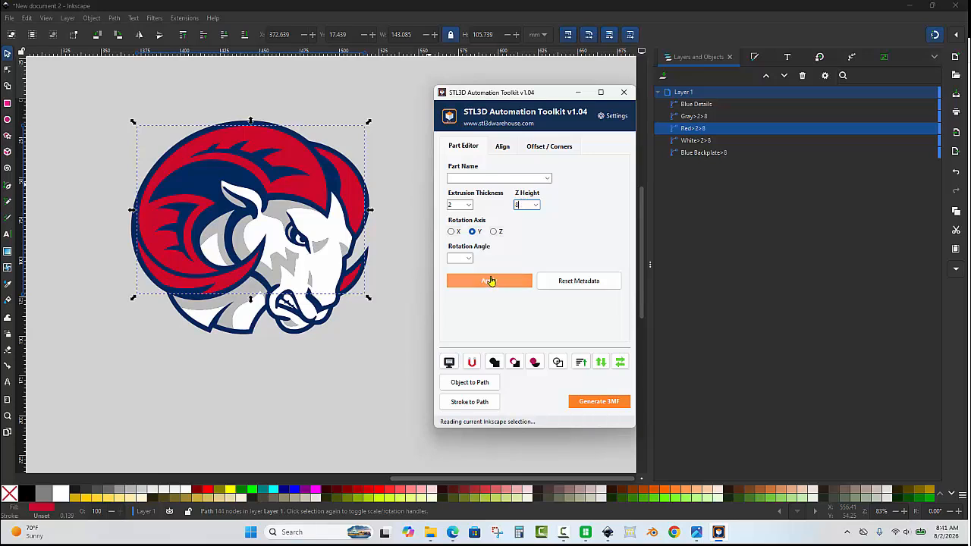
- Check which parts the gray, white and red areas belong to, and undo a trial move of the Red part
click(281, 219)
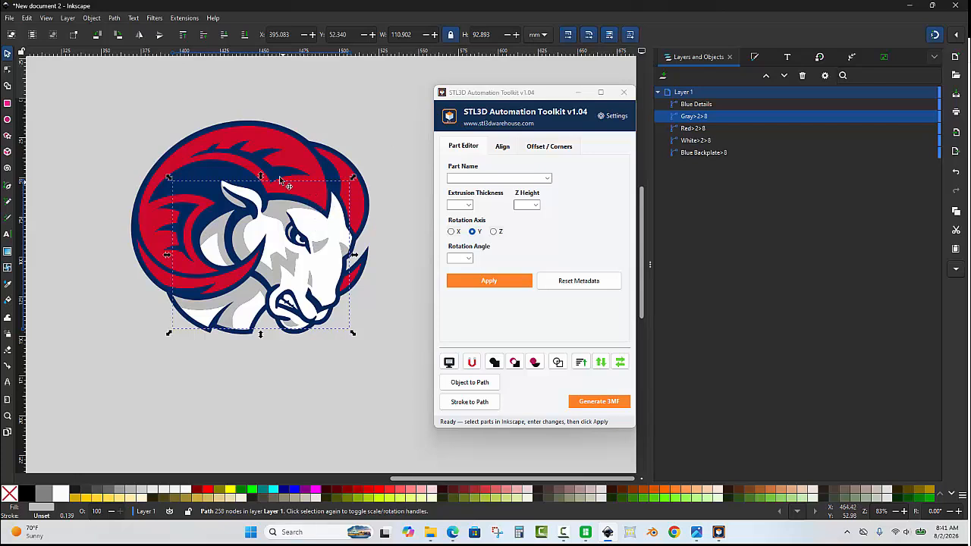
click(327, 237)
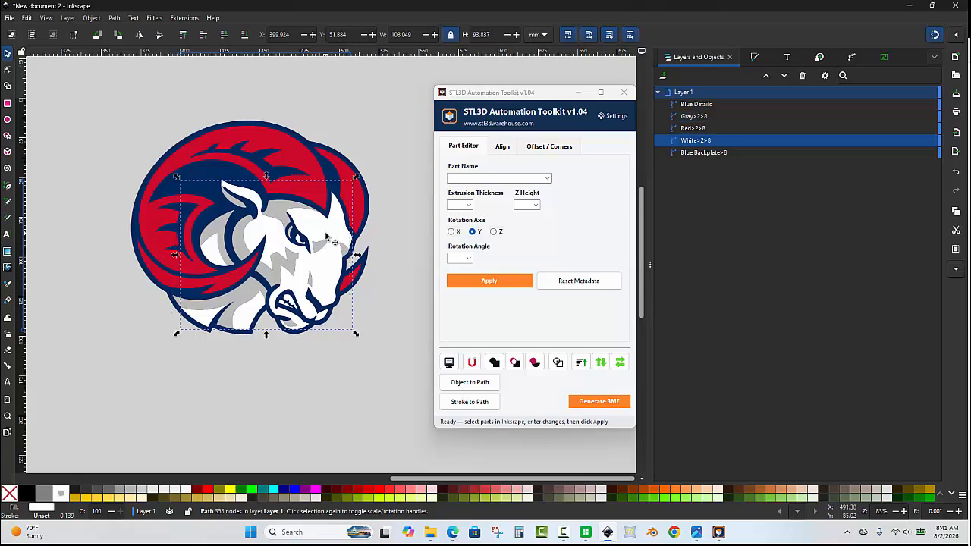
click(284, 218)
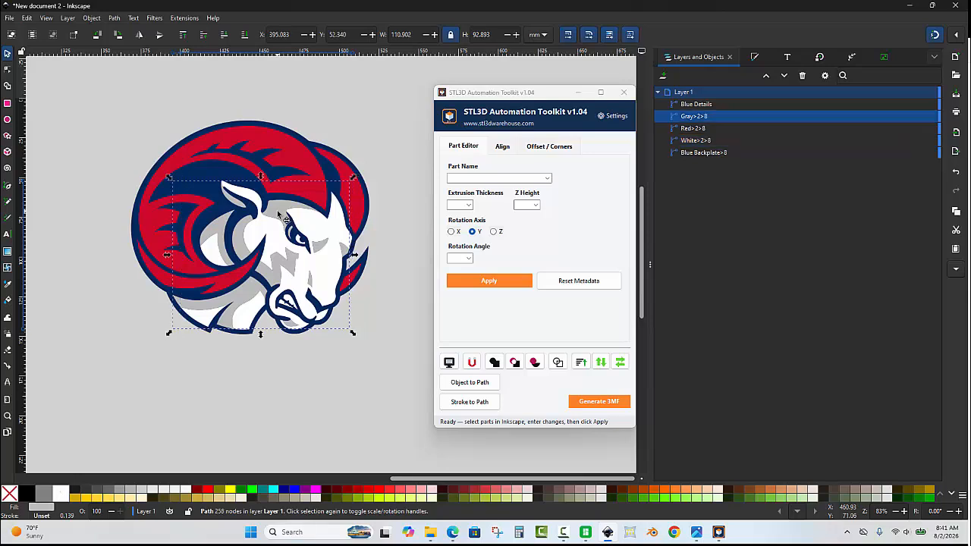
click(315, 170)
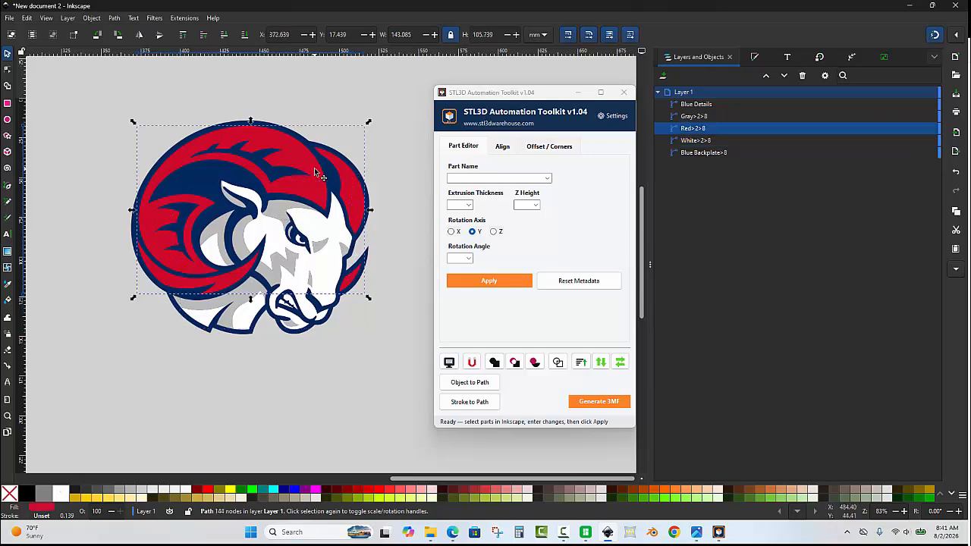
drag(317, 190, 319, 217)
key(ctrl+z)
- Apply an extrusion thickness of 2 and a Z height of 9 to the Blue Details part, and clear the selection
click(186, 221)
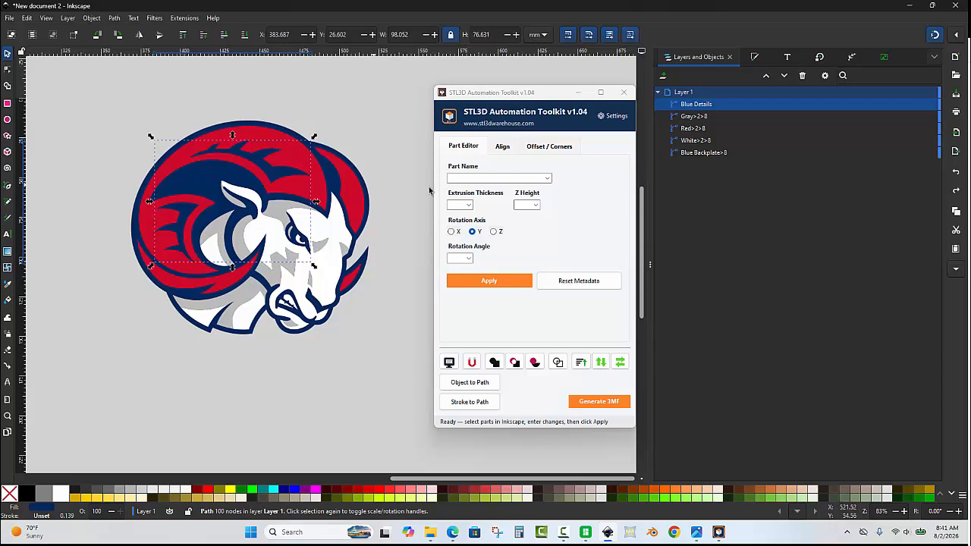
click(459, 204)
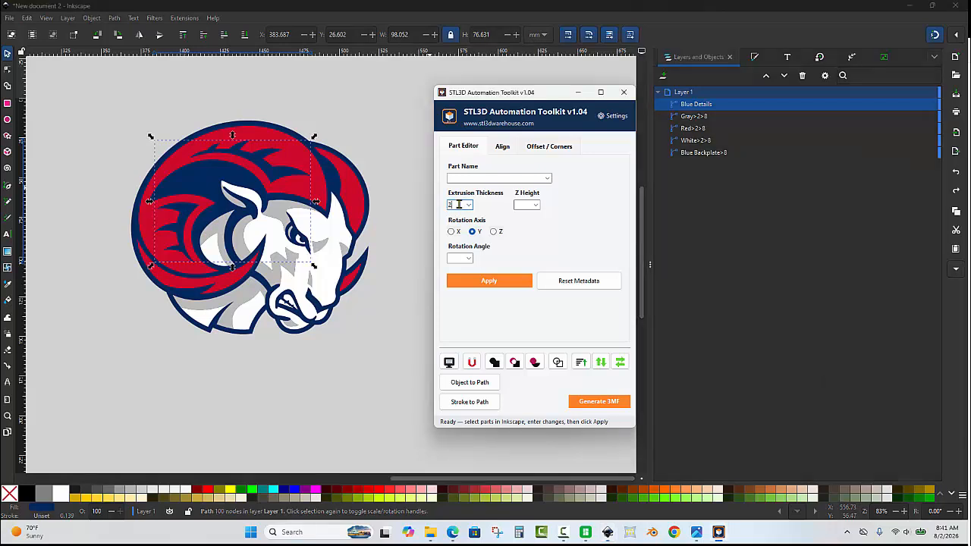
click(523, 205)
text(8)
click(510, 280)
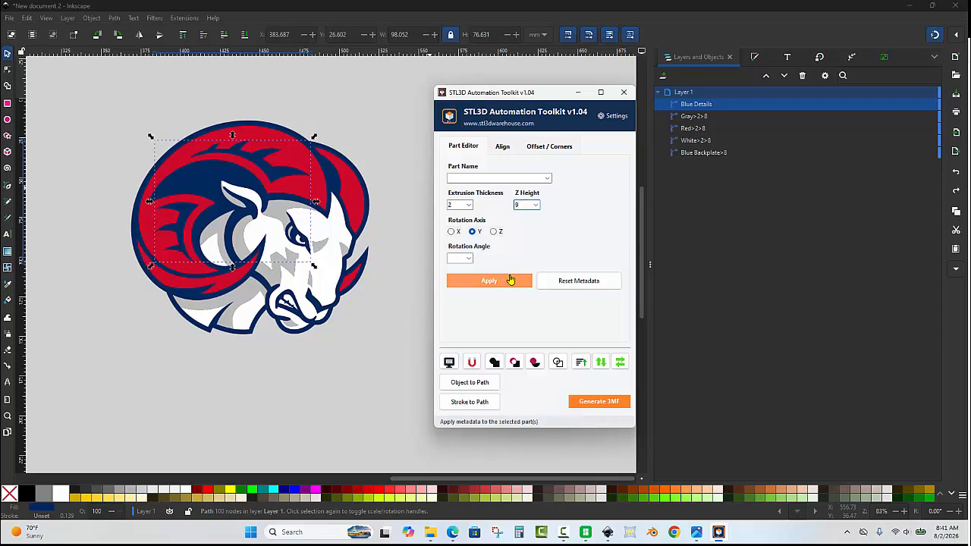
click(381, 146)
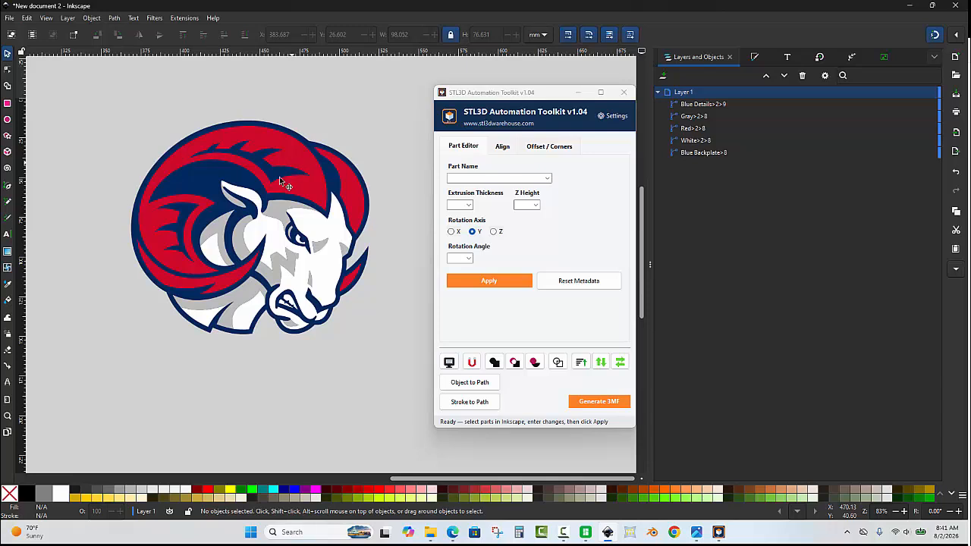
- Move one of the ram's parts aside to inspect the layers beneath, undo the move and clear the selection
drag(281, 182, 151, 161)
key(ctrl+z)
click(341, 130)
- Save the drawing to the Desktop as Rams Hype Chain.svg, replacing the existing file
key(ctrl+s)
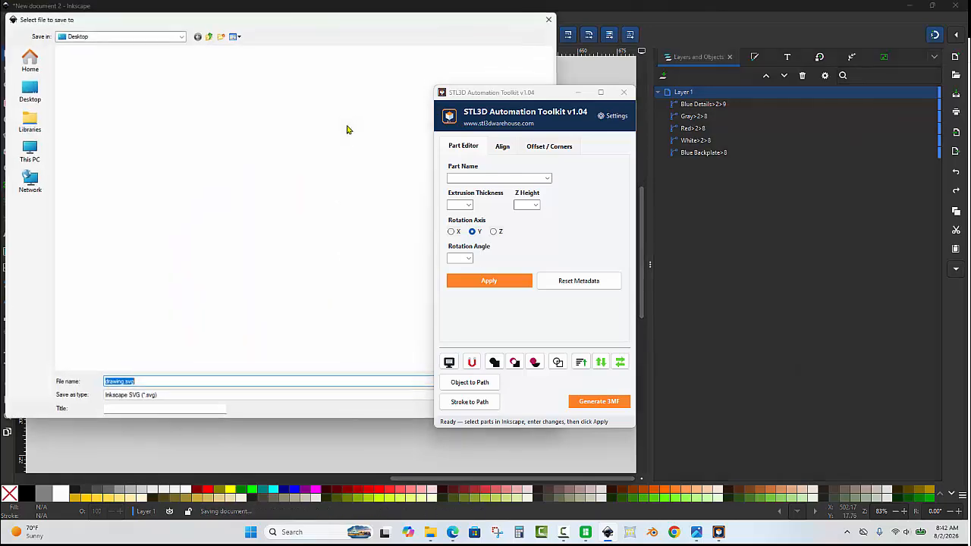
click(23, 91)
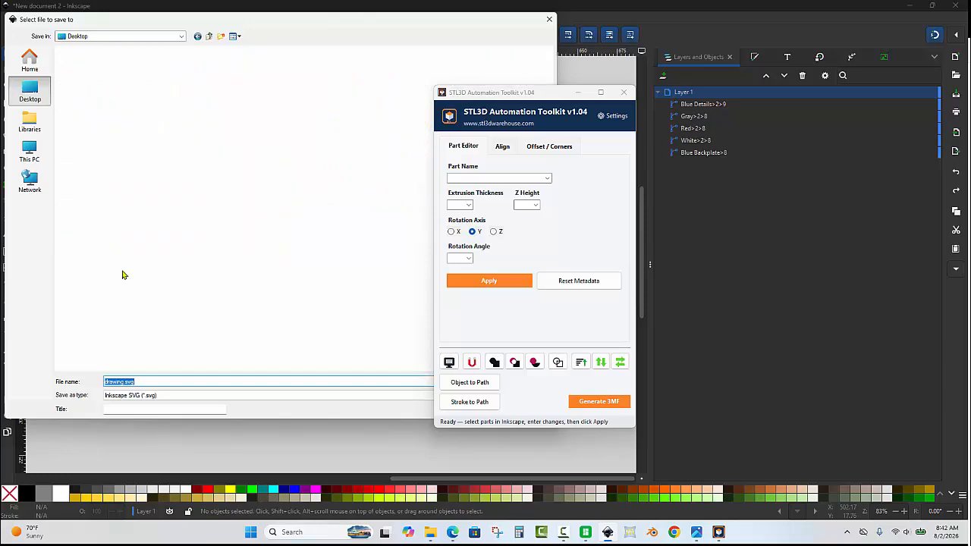
click(147, 381)
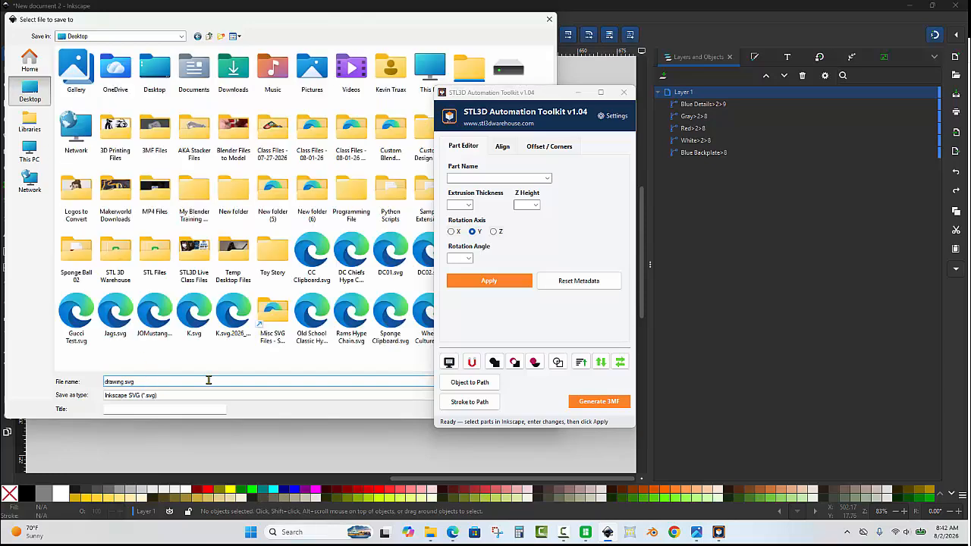
double_click(352, 308)
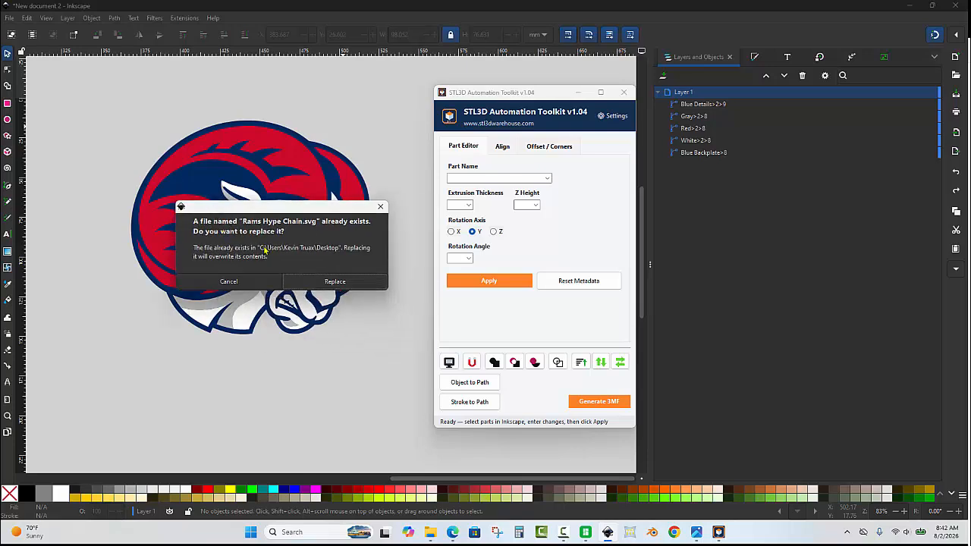
click(309, 282)
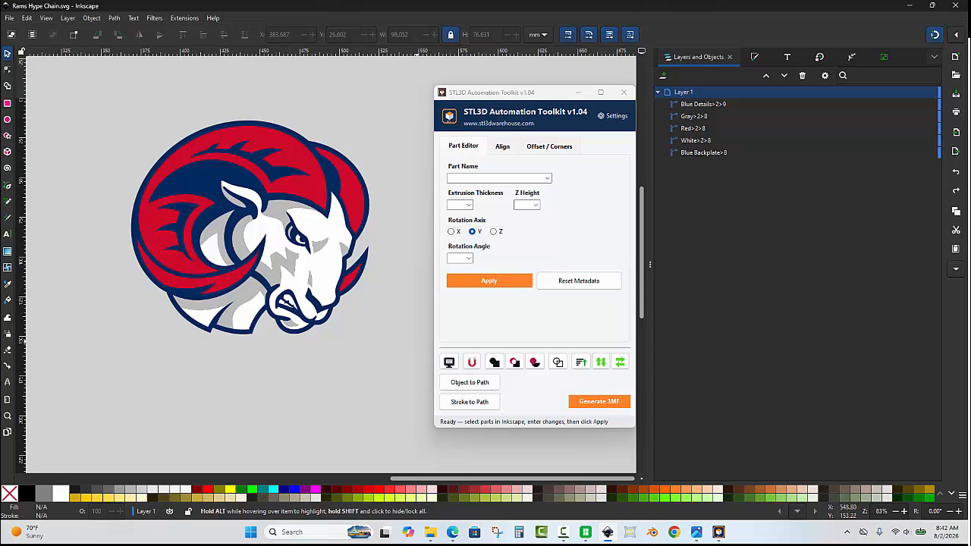
- Convert Rams Hype Chain.svg to 3MF with the desktop SVG drop converter, and place the resulting 3MF in the middle of the desktop
click(968, 533)
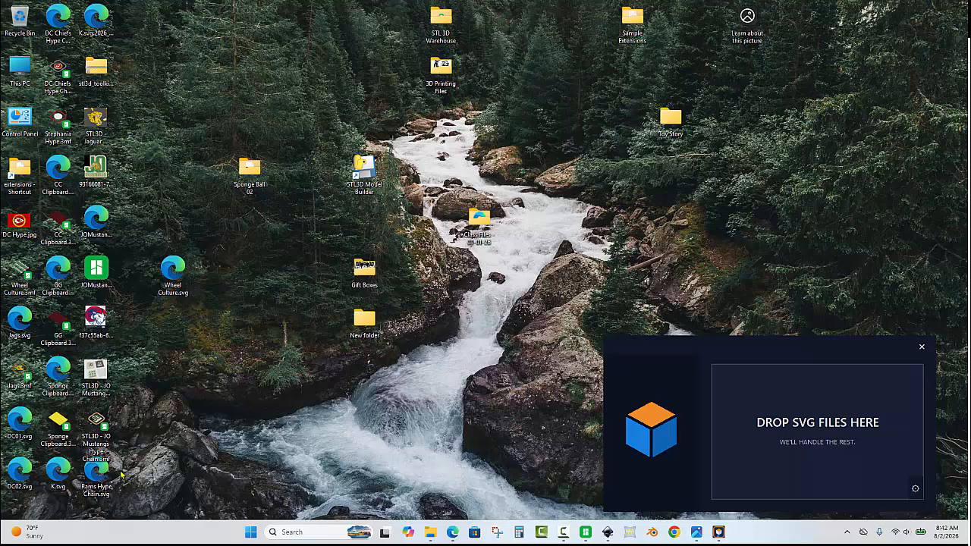
drag(105, 477, 271, 321)
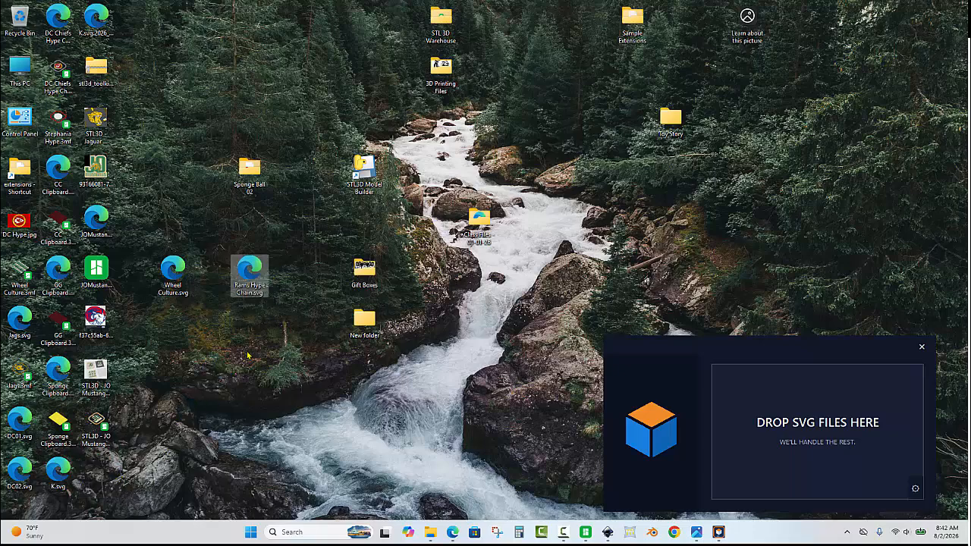
drag(254, 267, 823, 413)
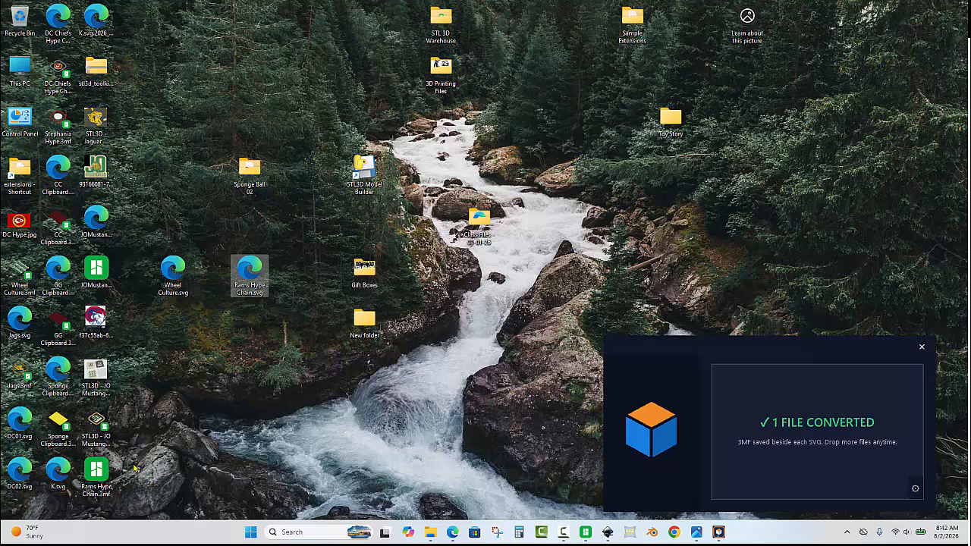
drag(97, 474, 479, 307)
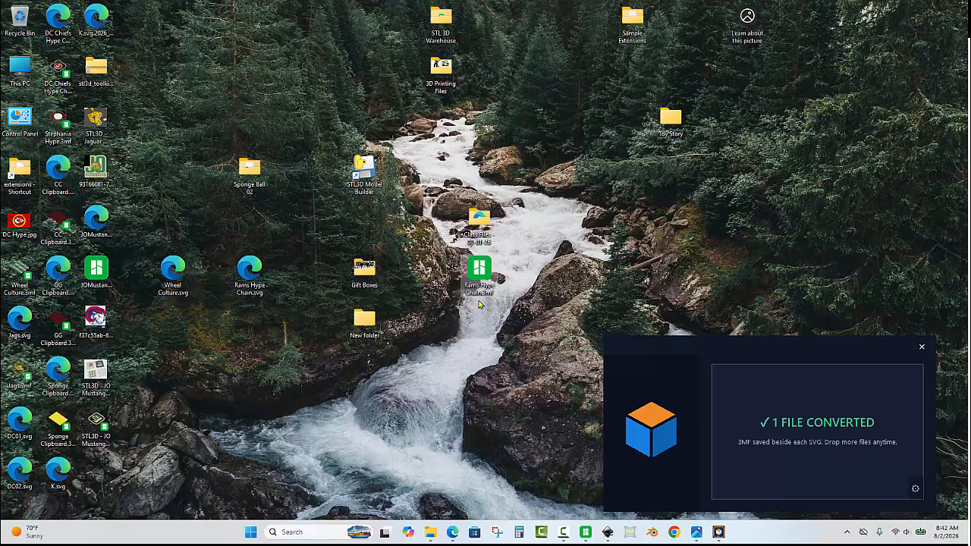
- Switch to Bambu Studio, start a new empty project and cancel the model import
click(585, 534)
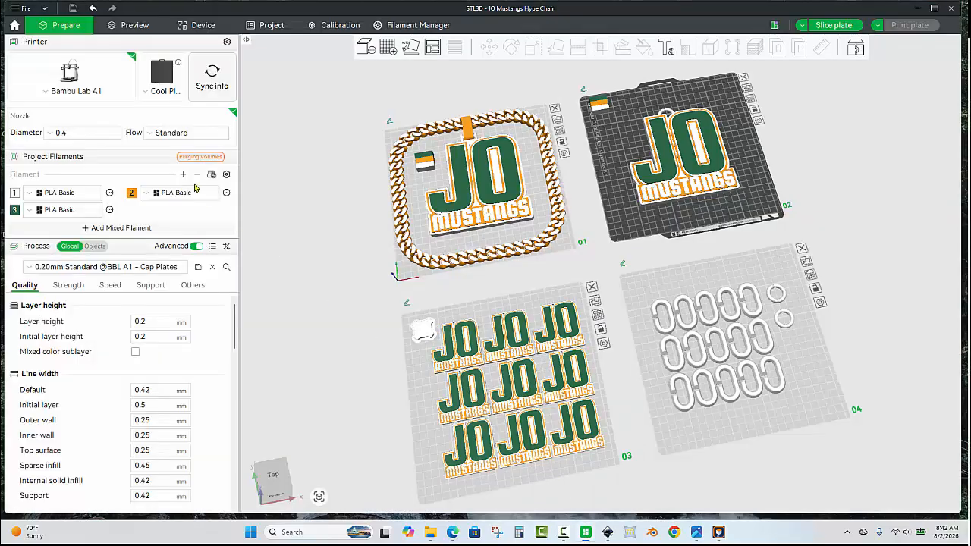
click(18, 9)
click(25, 23)
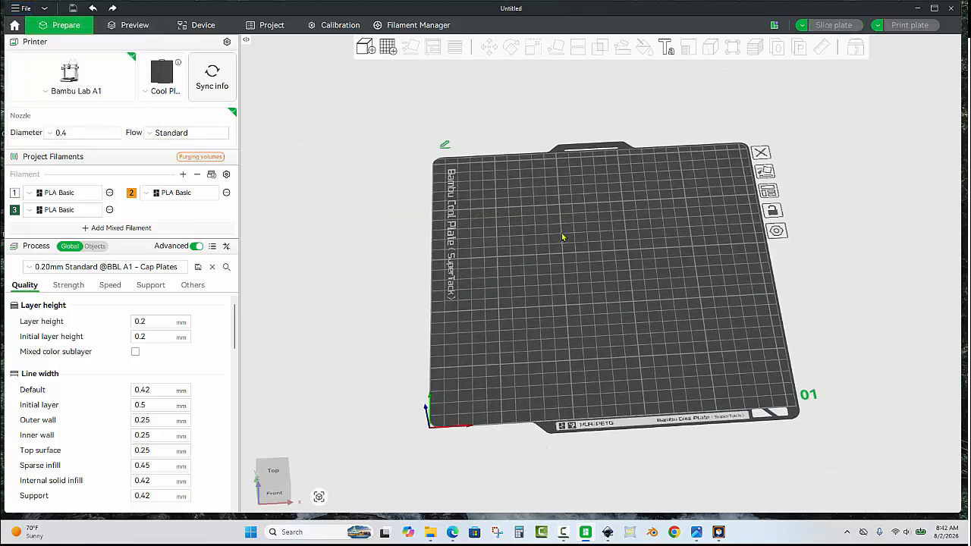
key(ctrl+i)
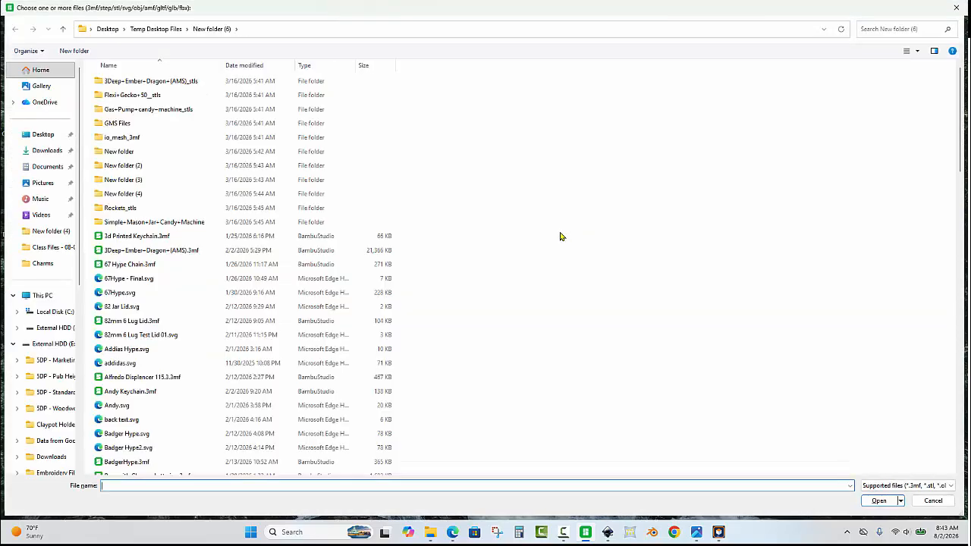
click(931, 501)
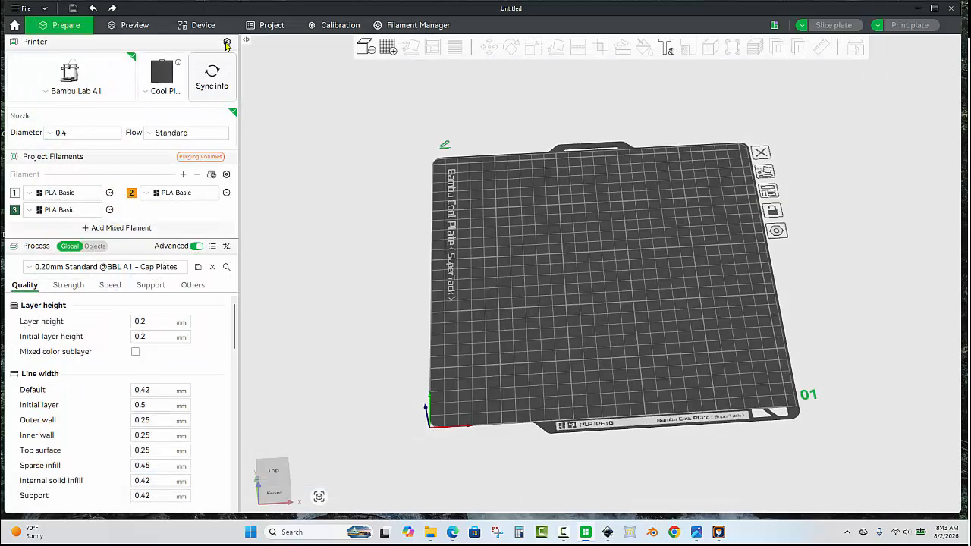
- Open the project file Rams Hype Chain.3mf from the Desktop
click(14, 11)
click(35, 35)
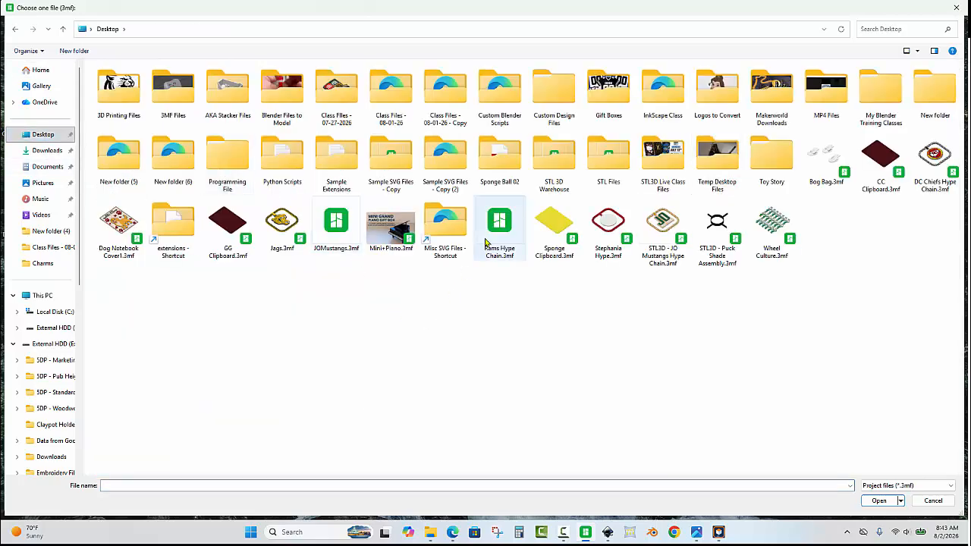
click(498, 229)
double_click(498, 229)
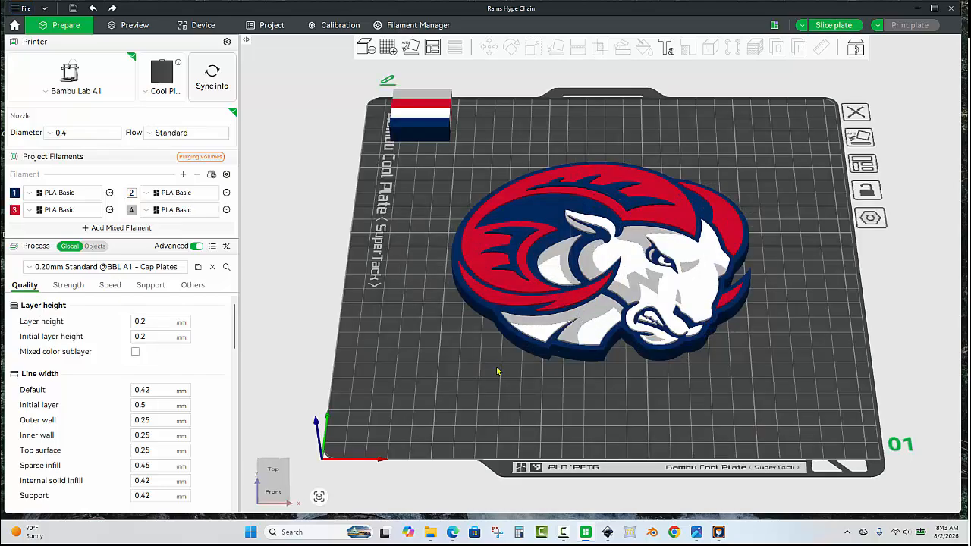
- Add three more build plates to the project, making four in total
drag(494, 382, 296, 386)
key(1)
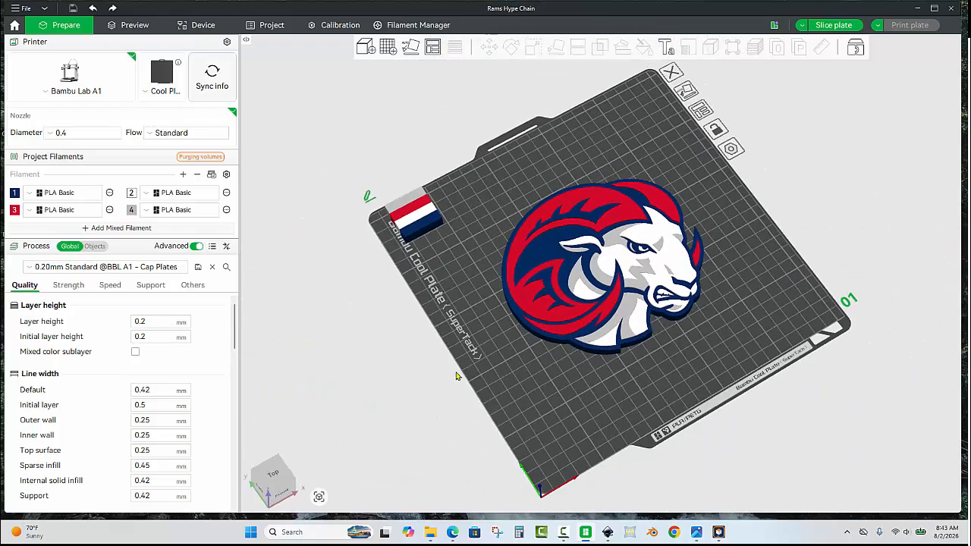
drag(445, 385, 449, 385)
scroll(770, 199, up, 1)
drag(650, 135, 574, 155)
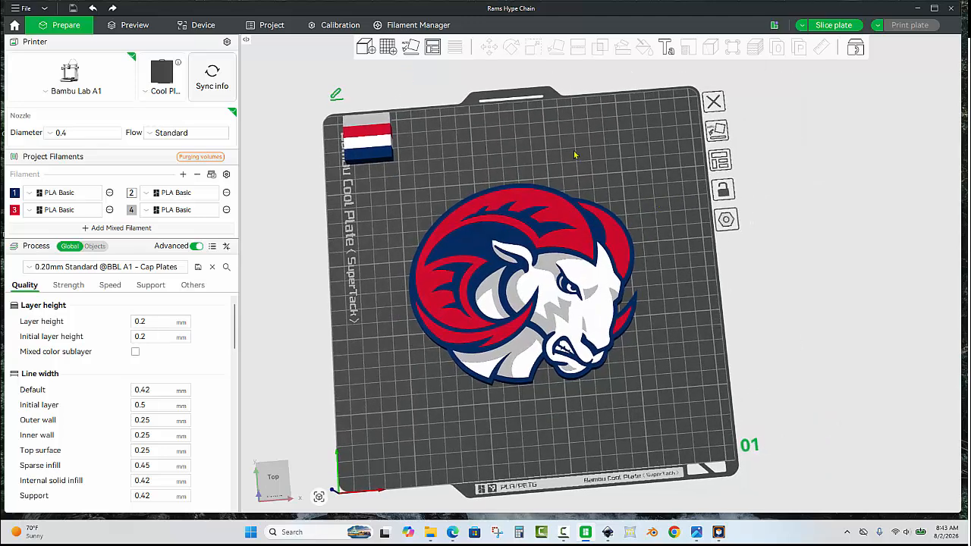
click(387, 45)
click(387, 46)
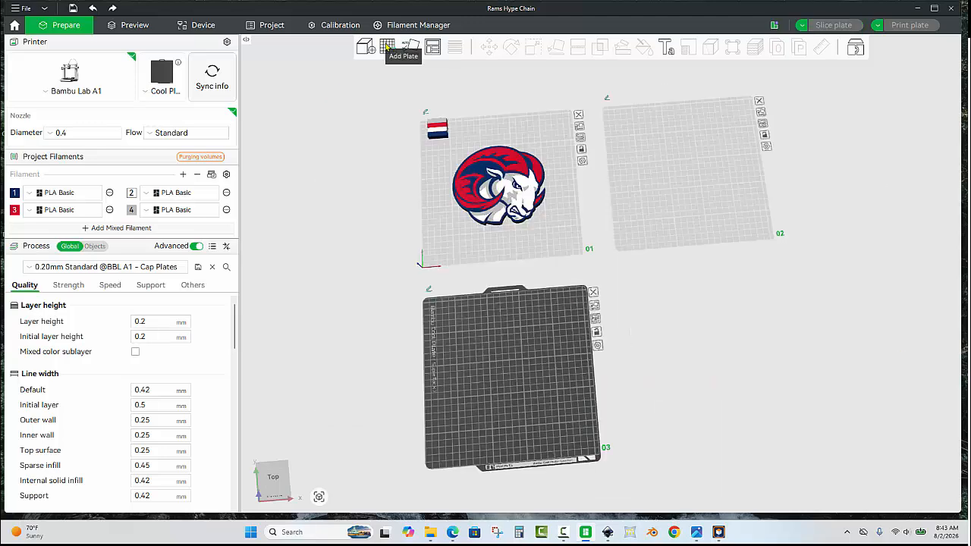
click(387, 45)
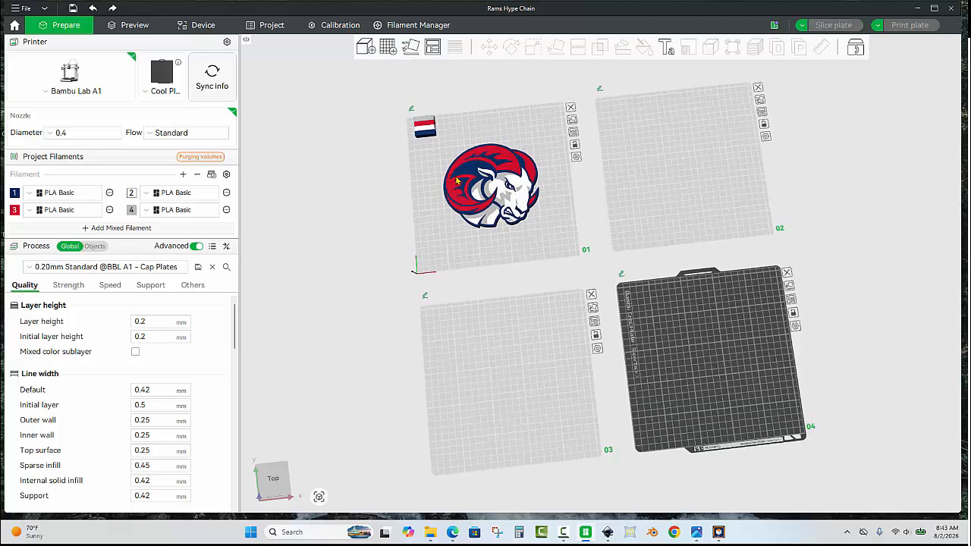
- Copy the ram logo from plate 1 onto plates 2 and 3, and center the copy on plate 2
click(573, 220)
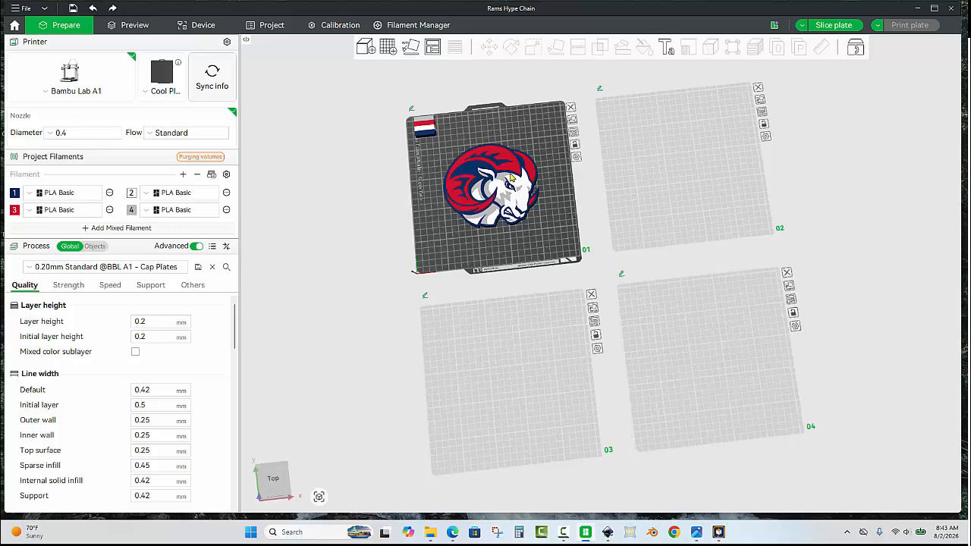
click(512, 176)
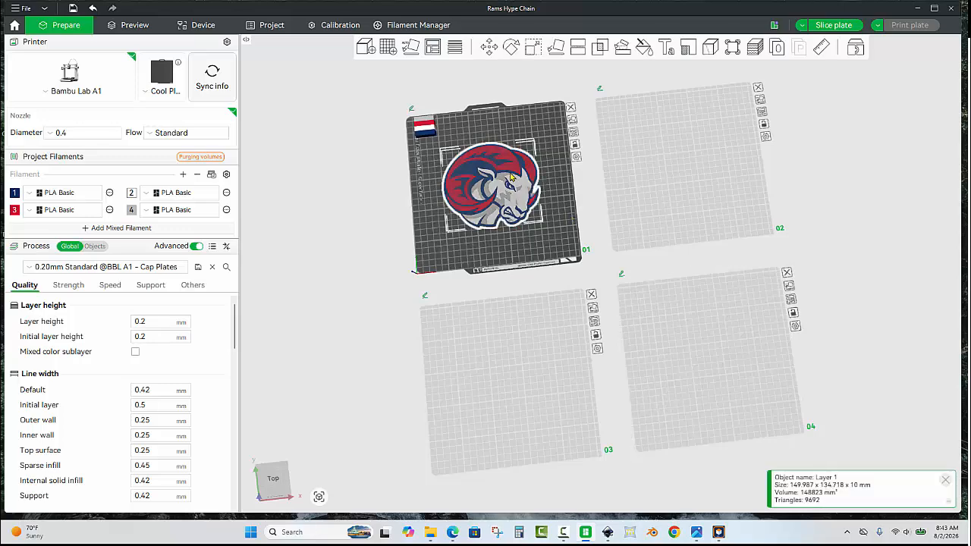
click(690, 172)
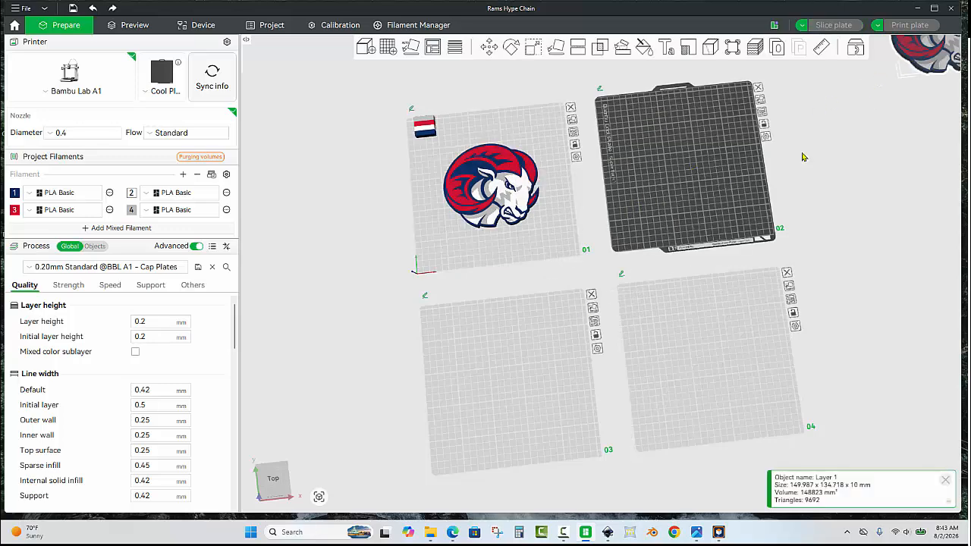
key(ctrl+v)
click(546, 314)
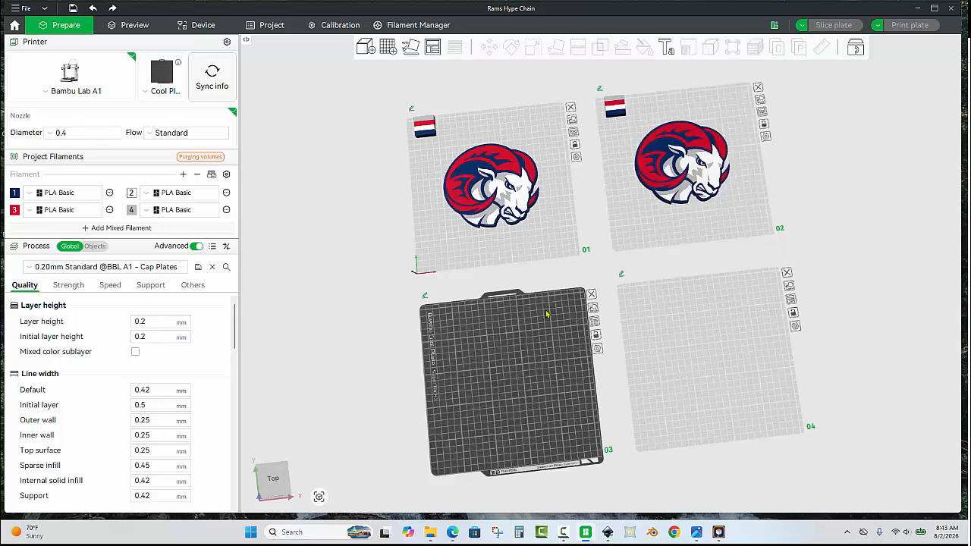
key(ctrl+v)
drag(779, 236, 510, 373)
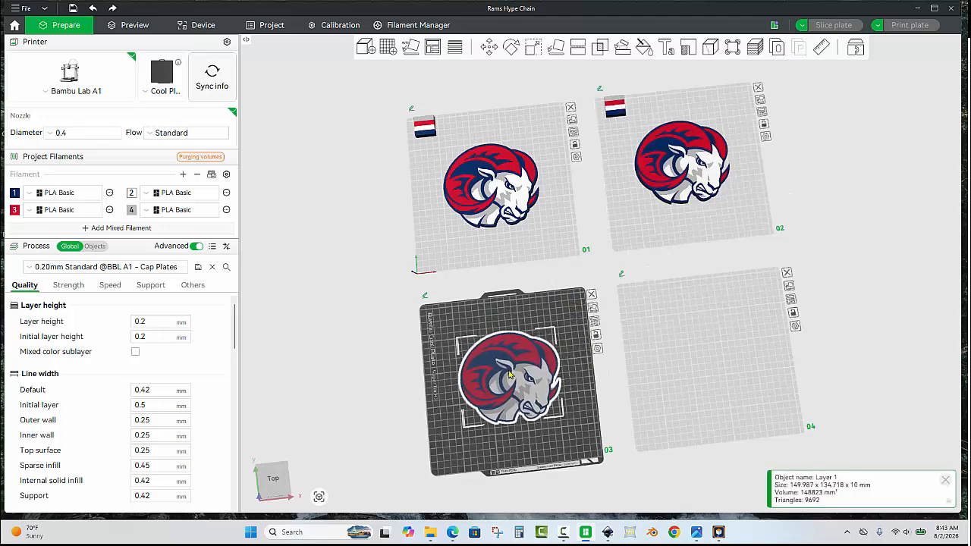
right_click(684, 161)
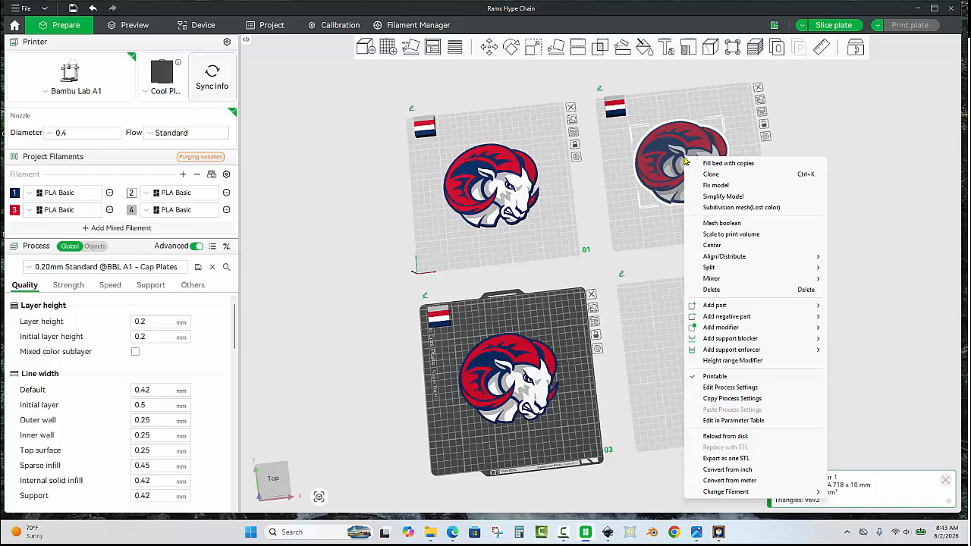
click(728, 246)
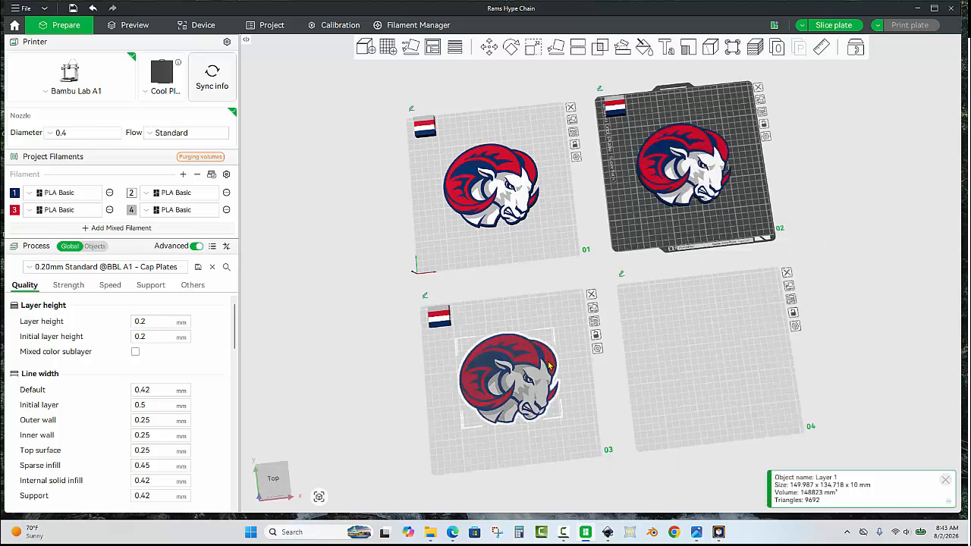
- Scale the ram on plate 3 uniformly to an X size of 67 mm
scroll(564, 396, up, 5)
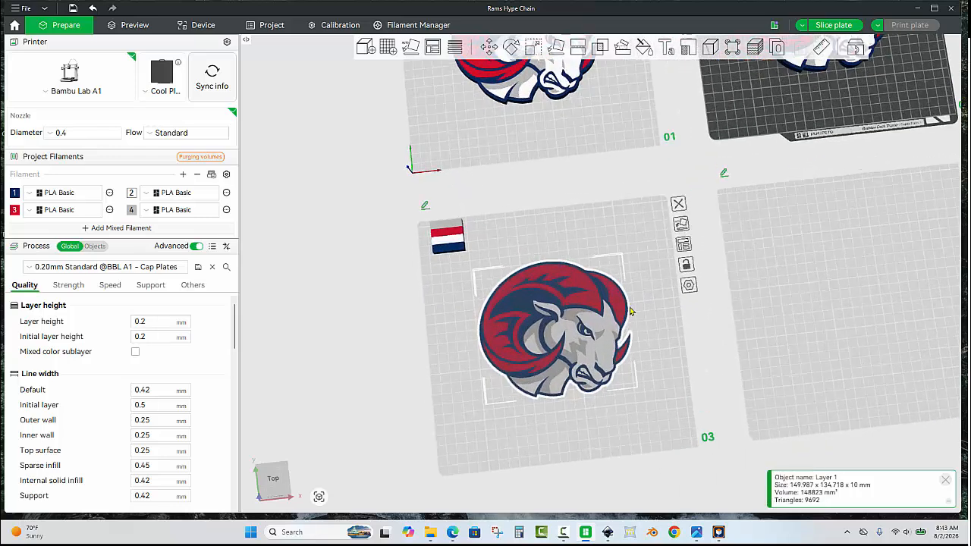
click(530, 50)
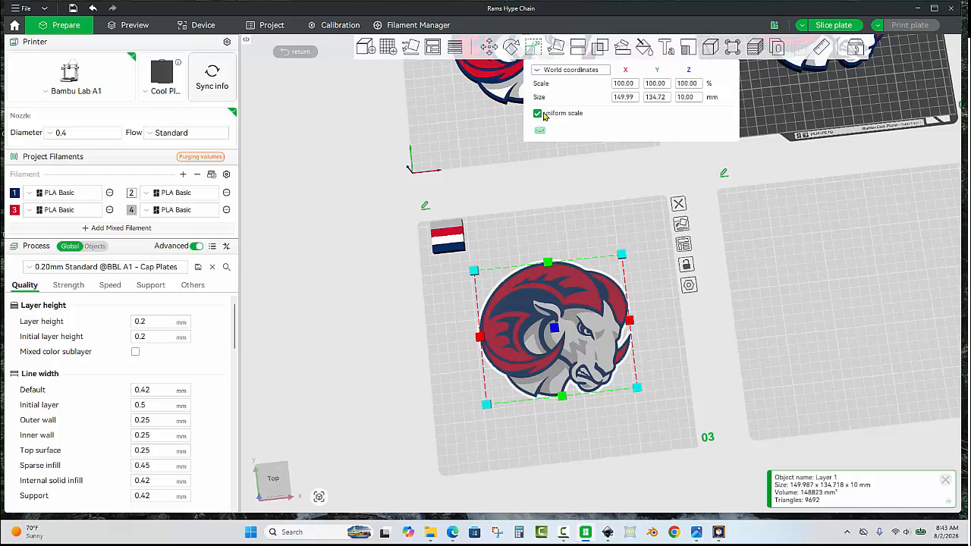
click(636, 99)
text(67)
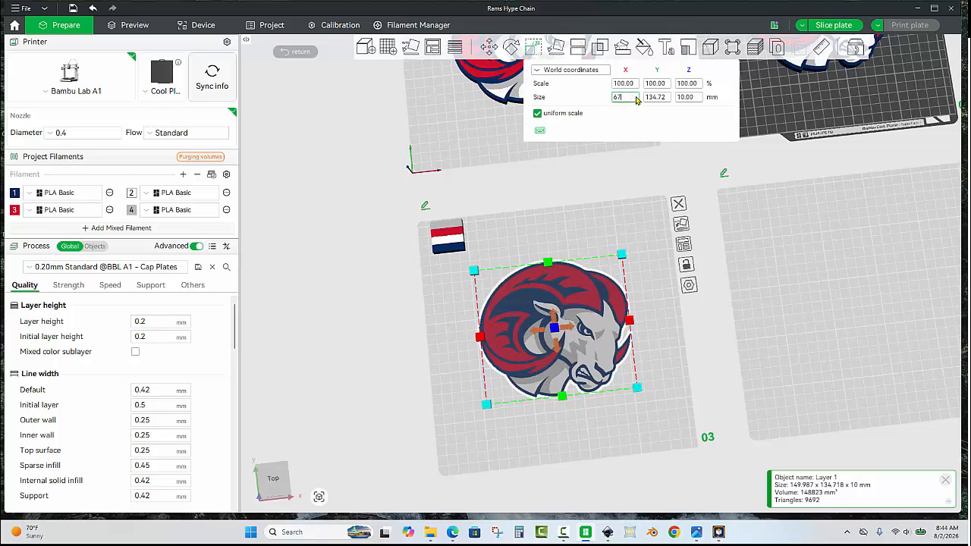
key(Return)
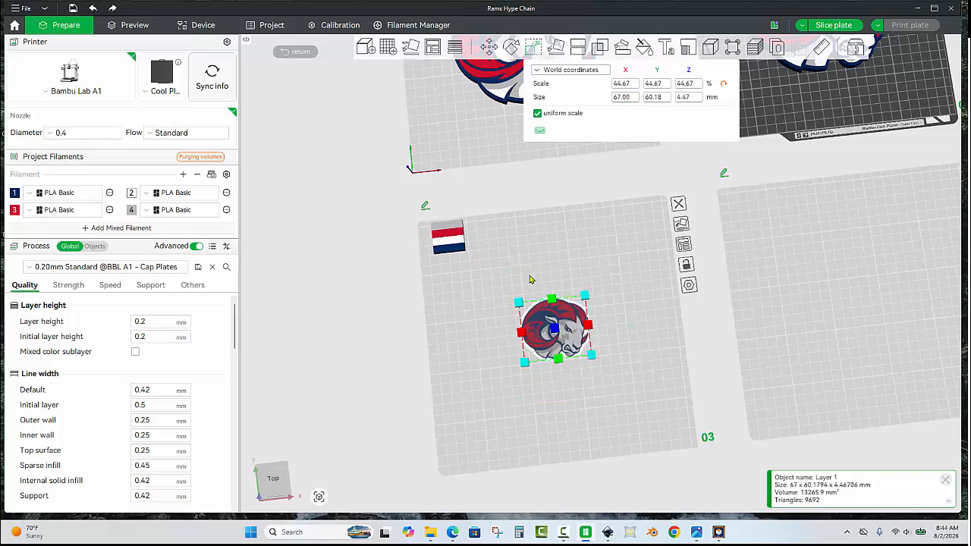
- Move the scaled-down ram to the front-left corner area of plate 3
drag(542, 324, 486, 407)
click(561, 391)
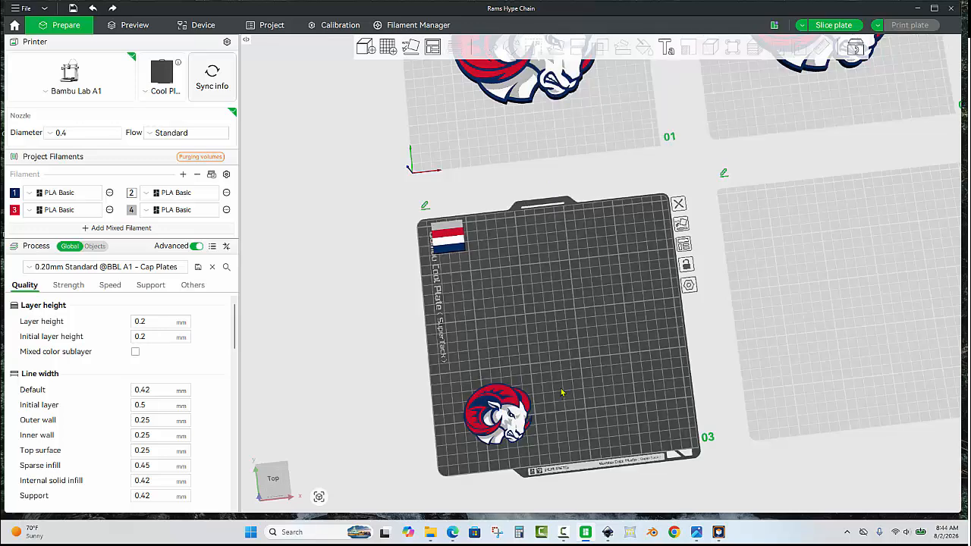
drag(559, 388, 577, 308)
scroll(576, 308, up, 4)
click(540, 346)
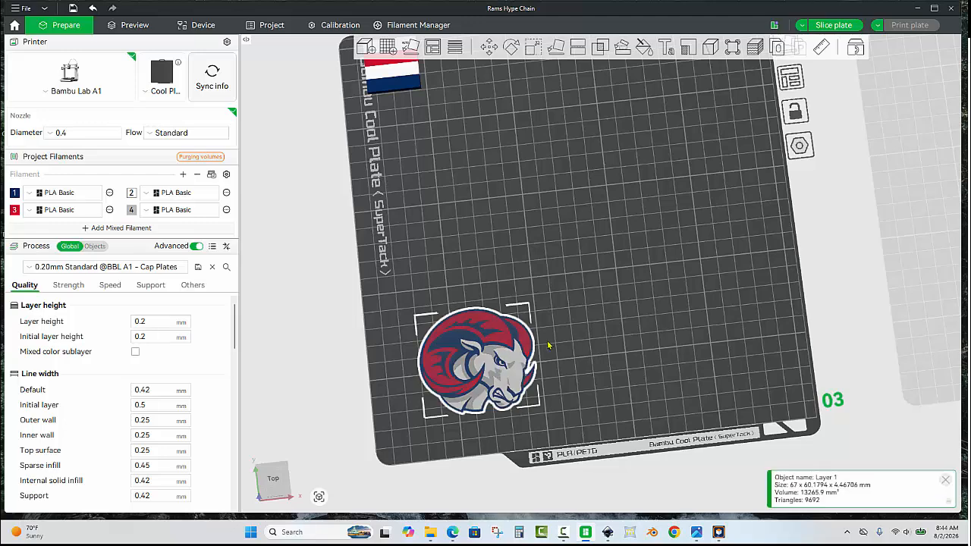
click(597, 328)
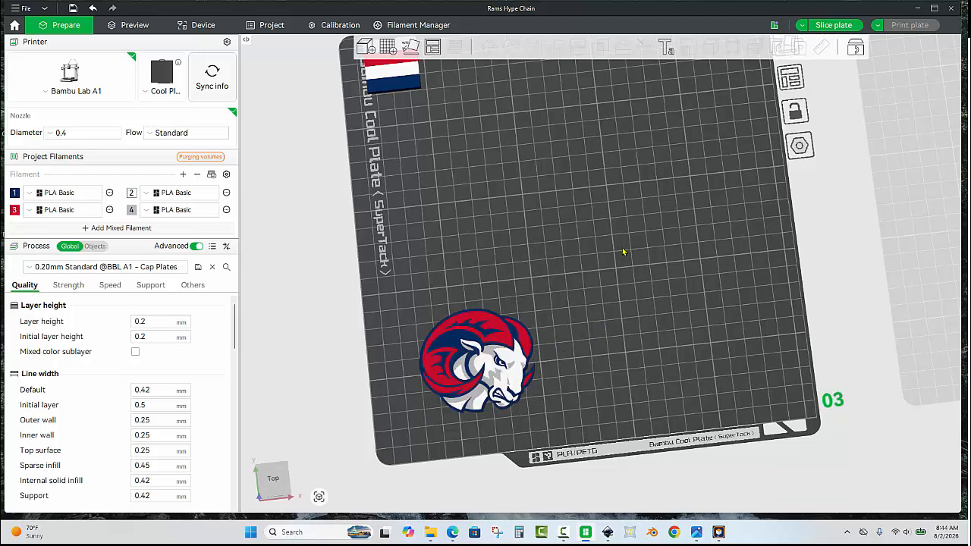
- Search the Desktop for "key" and import STL3D - Key Tag.3mf onto plate 3
key(ctrl+i)
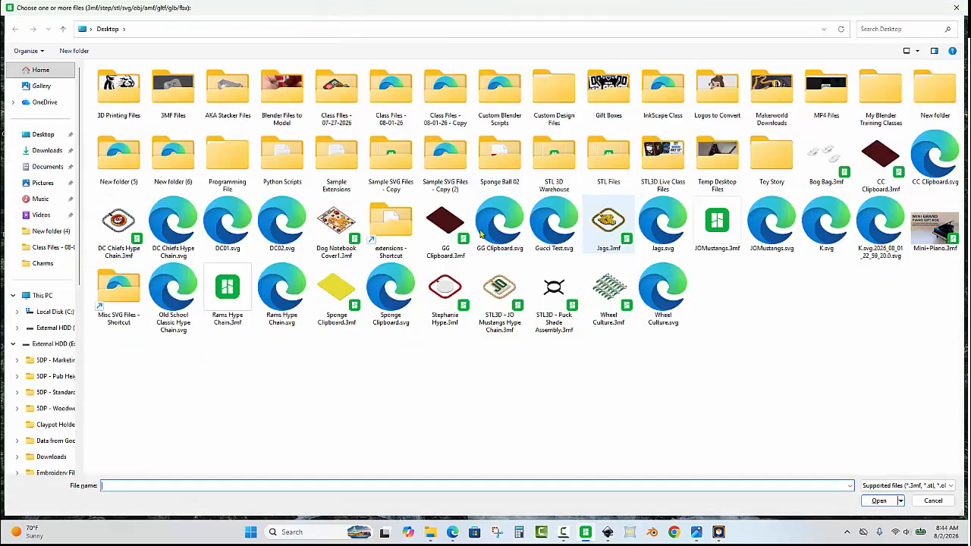
click(43, 134)
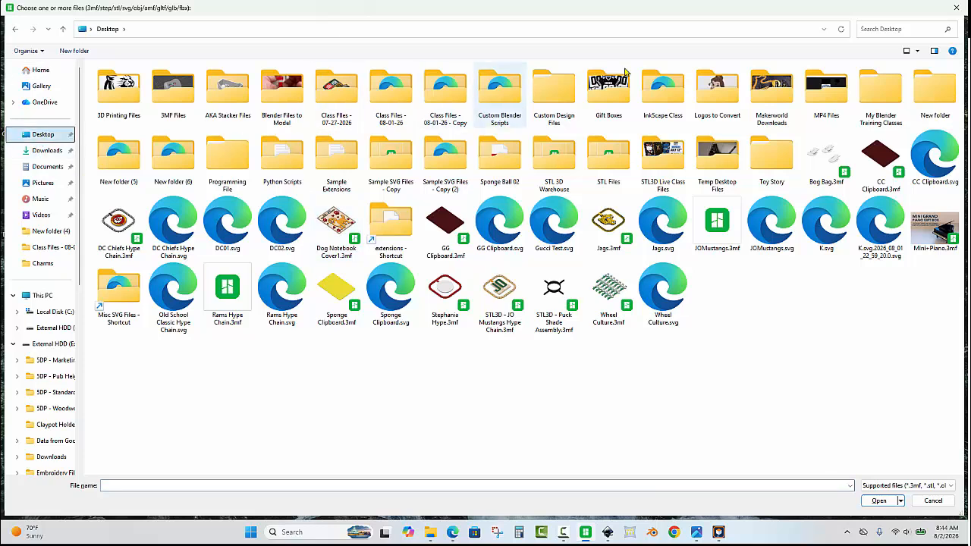
click(879, 30)
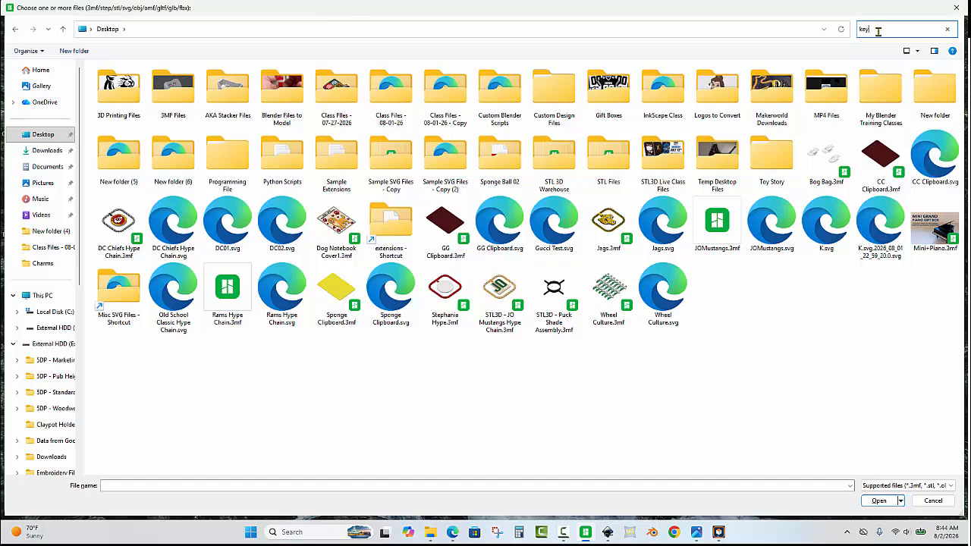
text(key)
double_click(228, 90)
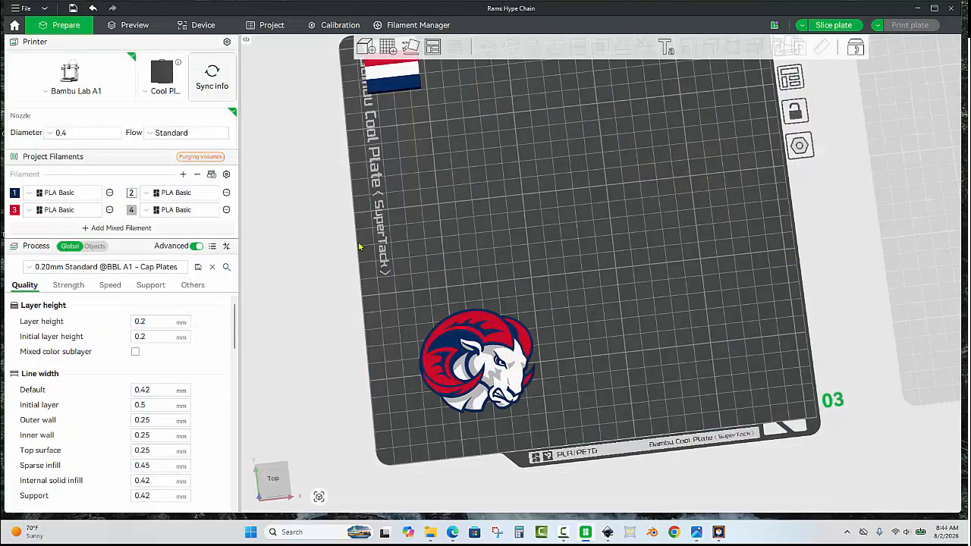
click(515, 306)
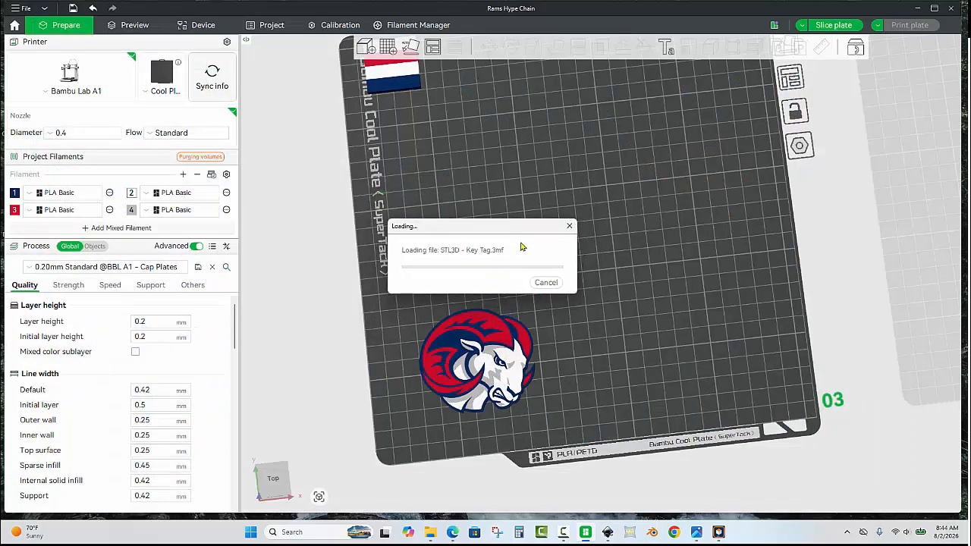
mouse_move(574, 227)
mouse_down()
mouse_move(539, 265)
mouse_move(572, 266)
mouse_move(569, 240)
mouse_up()
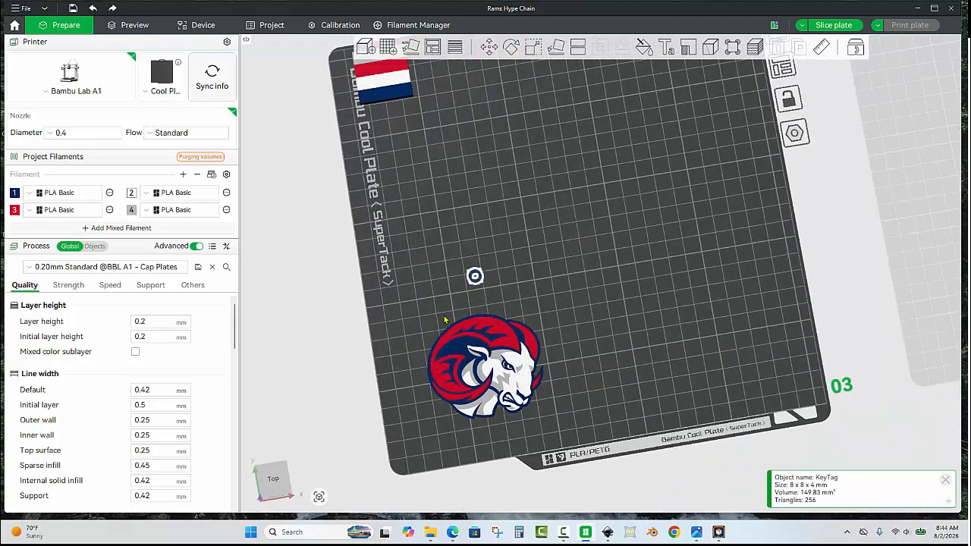
- Align the key tag ring and the small ram to their left-right center along X
scroll(467, 292, up, 2)
drag(509, 245, 494, 232)
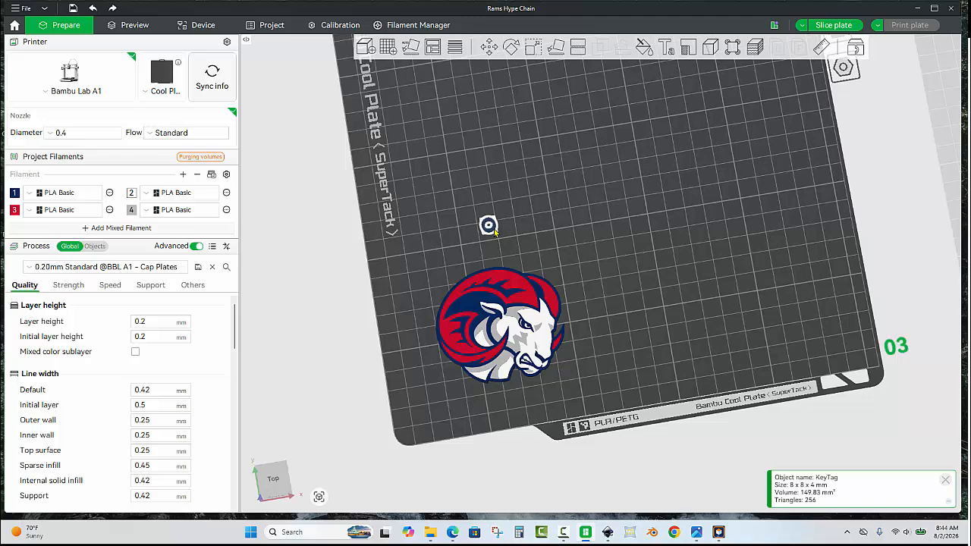
click(497, 275)
right_click(497, 273)
mouse_move(607, 301)
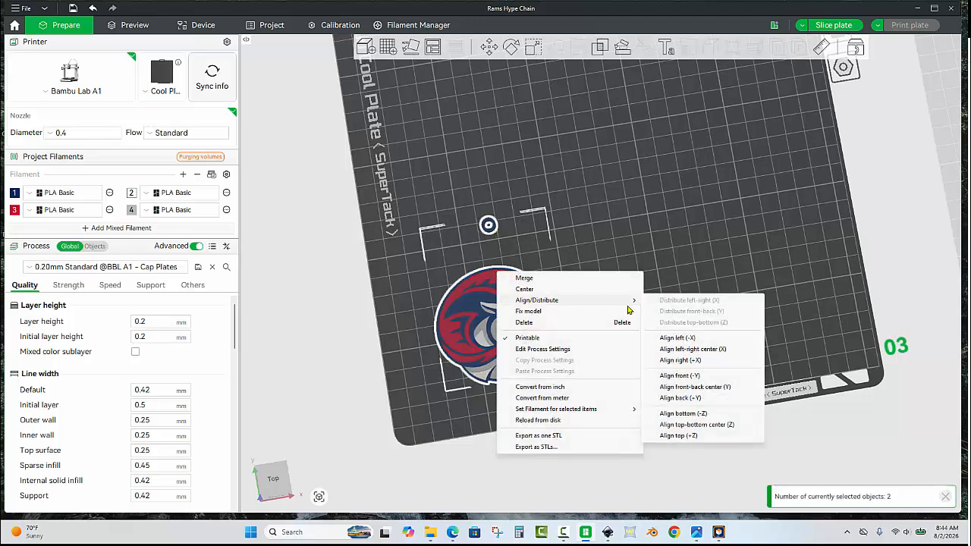
click(682, 350)
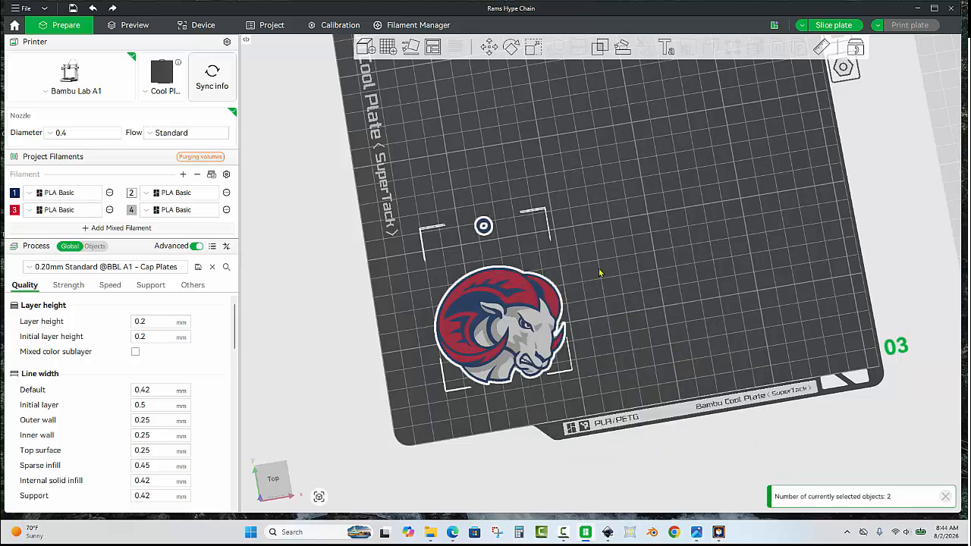
- Move the key tag ring along Y to about -223.52 mm, onto the top edge of the small ram
click(485, 251)
scroll(485, 250, up, 2)
click(470, 228)
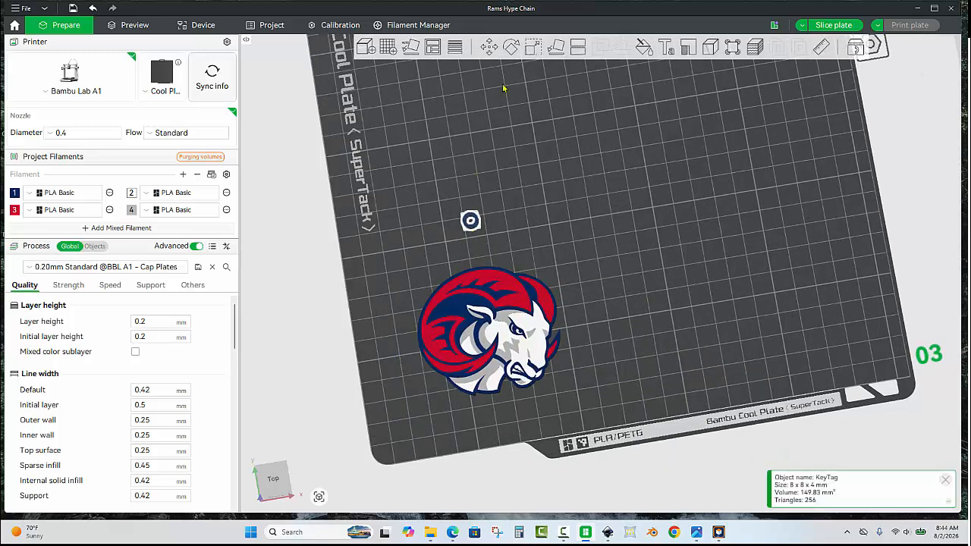
click(490, 50)
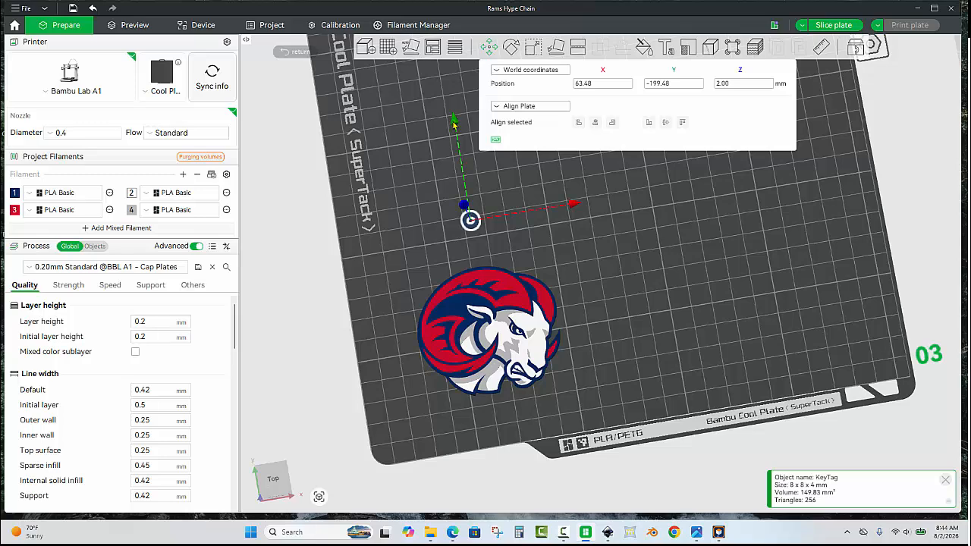
drag(454, 123, 460, 175)
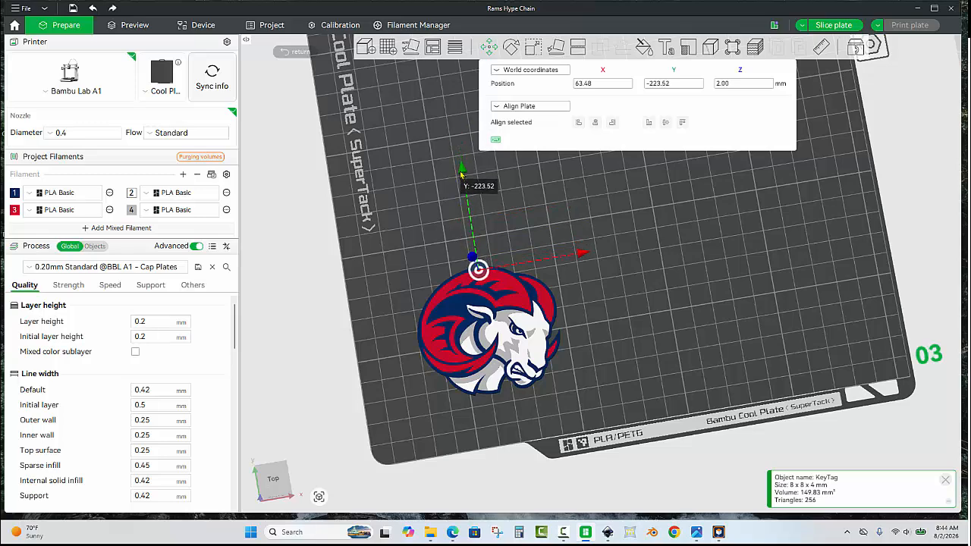
- Fine-tune the key tag ring's Y position to about -222.43 mm so its hole clears the ram's outline, and inspect the result
key(1)
scroll(415, 328, up, 10)
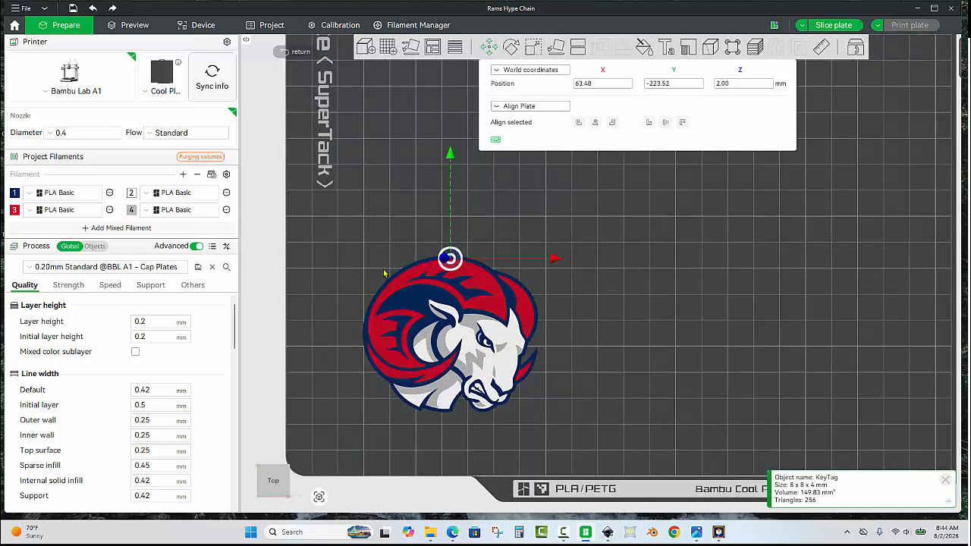
scroll(503, 228, up, 5)
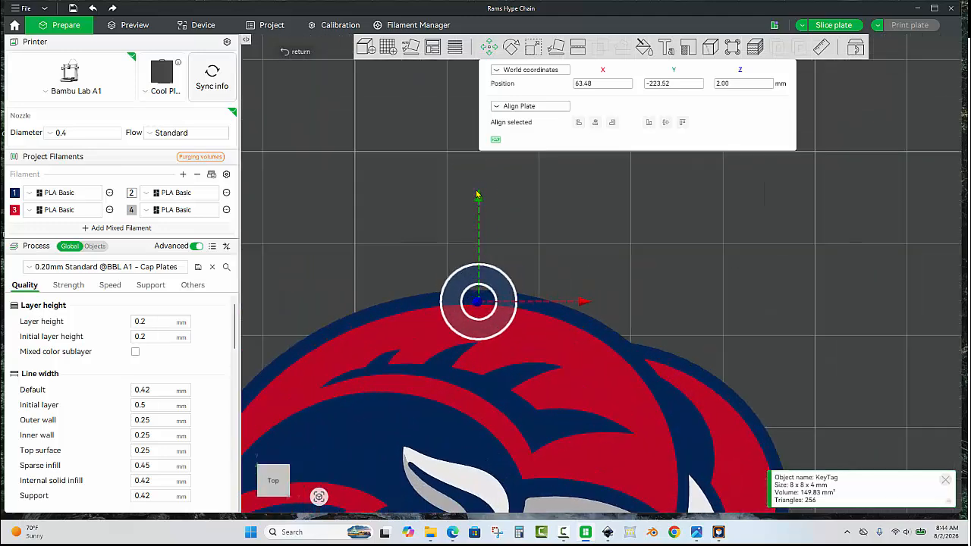
drag(476, 195, 477, 185)
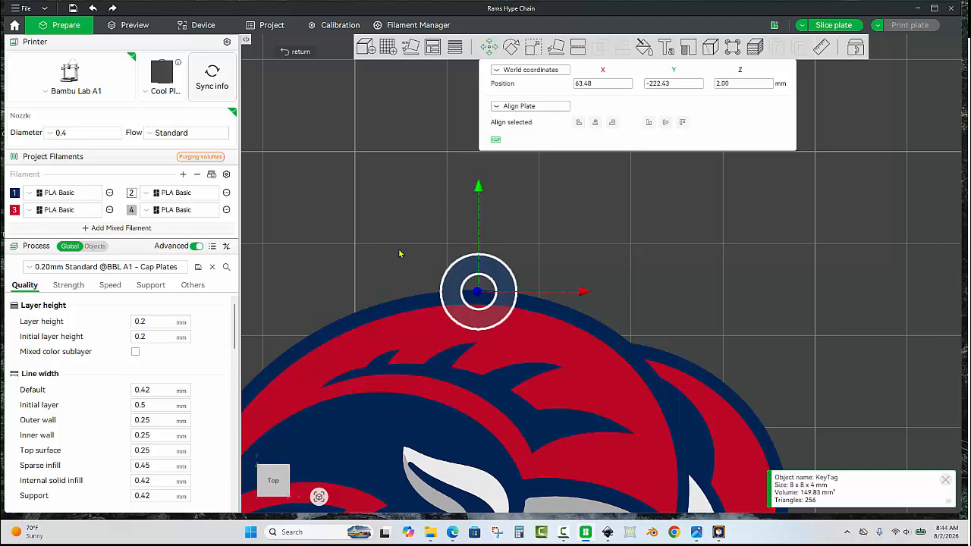
click(400, 254)
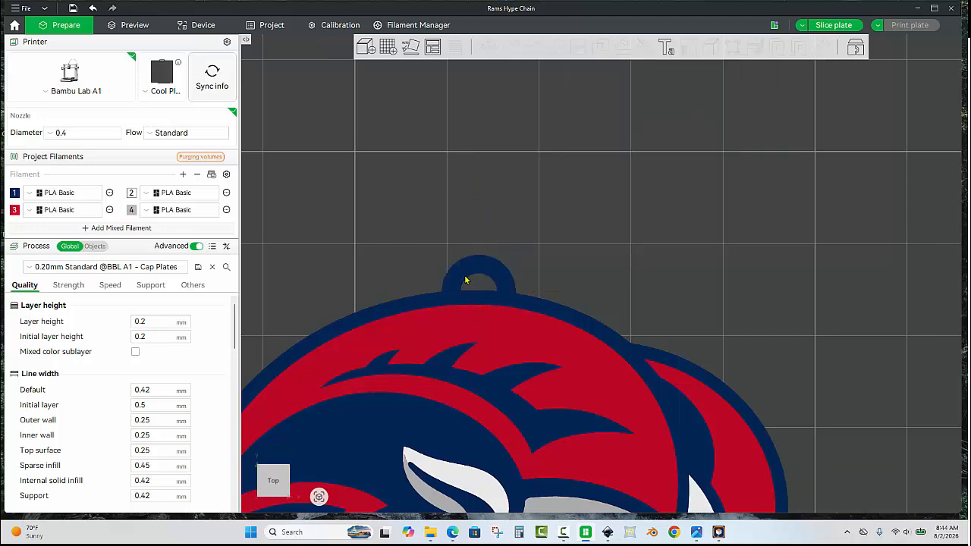
scroll(627, 204, down, 5)
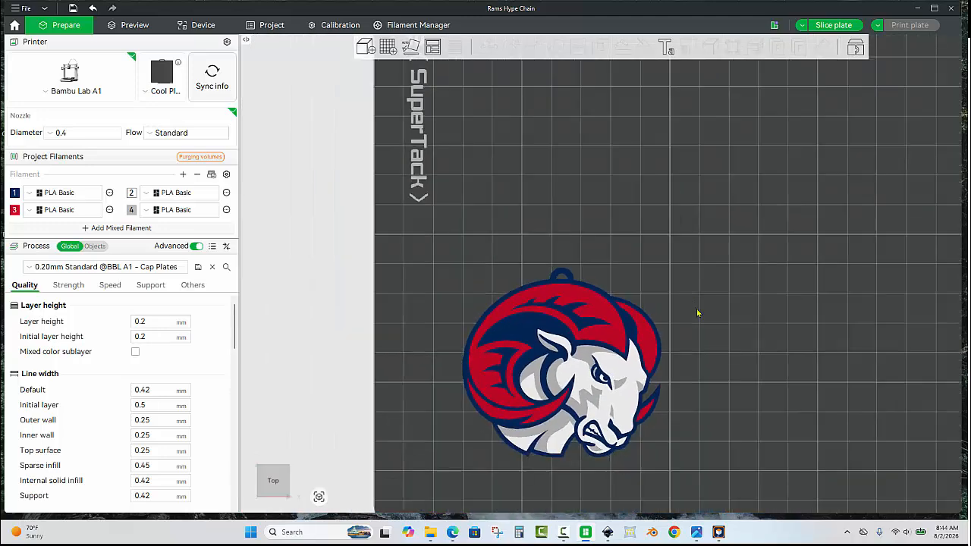
drag(698, 314, 741, 285)
drag(559, 234, 265, 247)
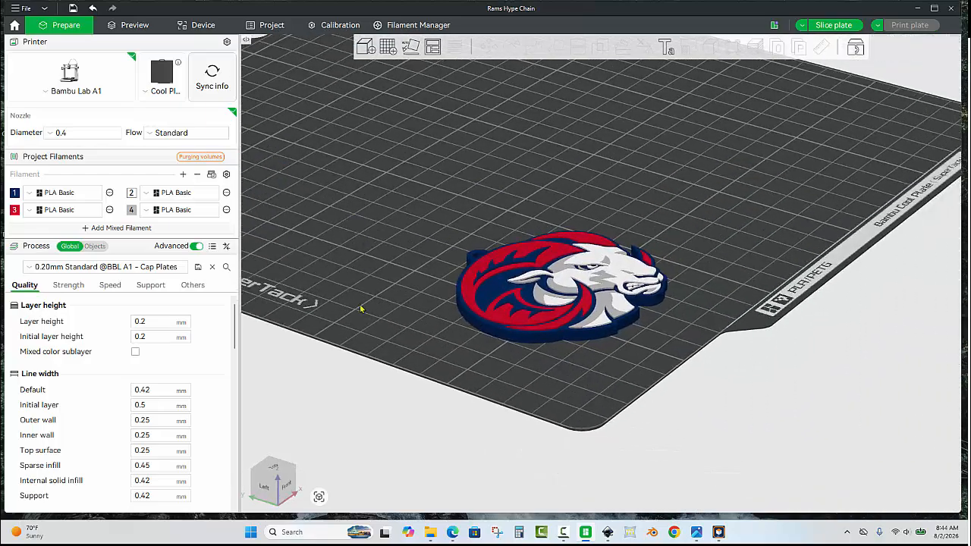
- Check the thickness of the small ram's blue backplate with the Scale tool
drag(384, 335, 478, 265)
drag(478, 265, 346, 265)
scroll(416, 218, up, 10)
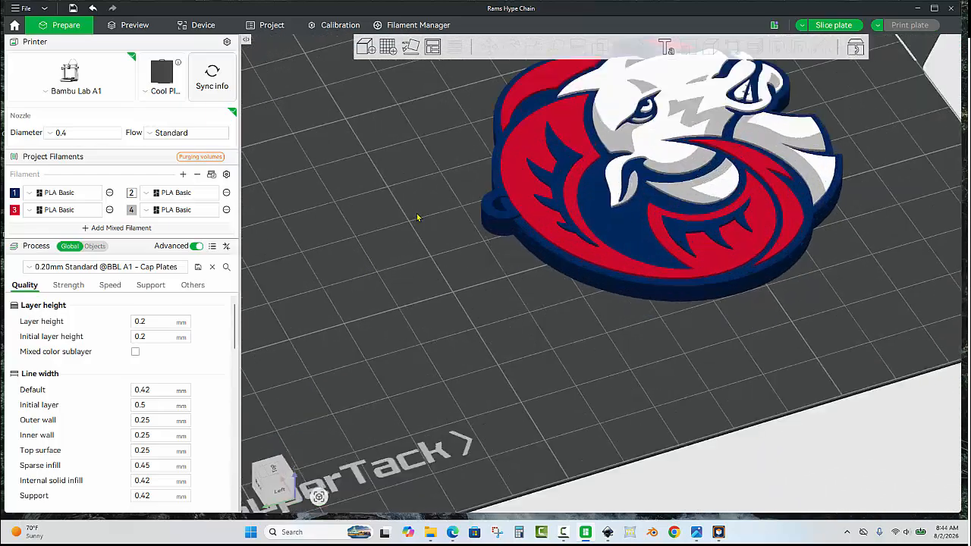
scroll(488, 302, up, 5)
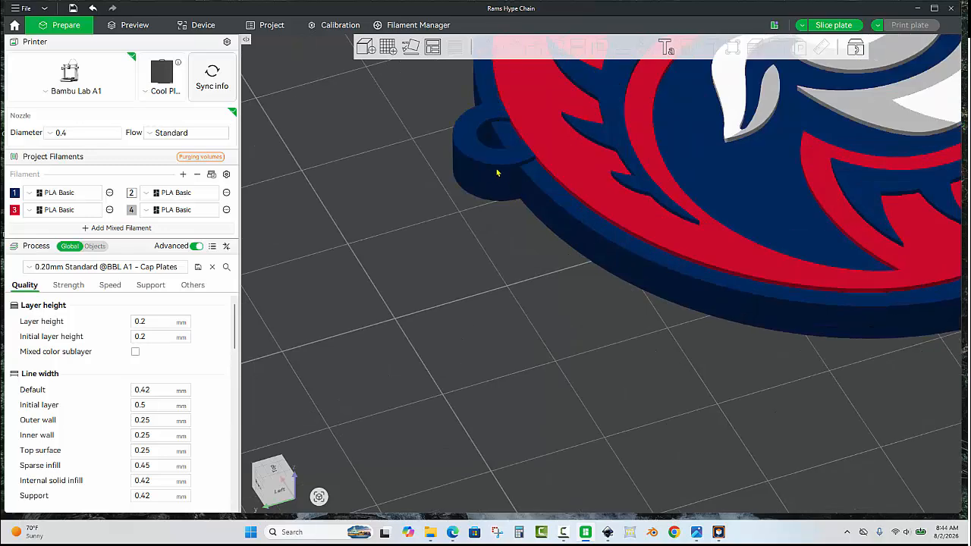
click(565, 227)
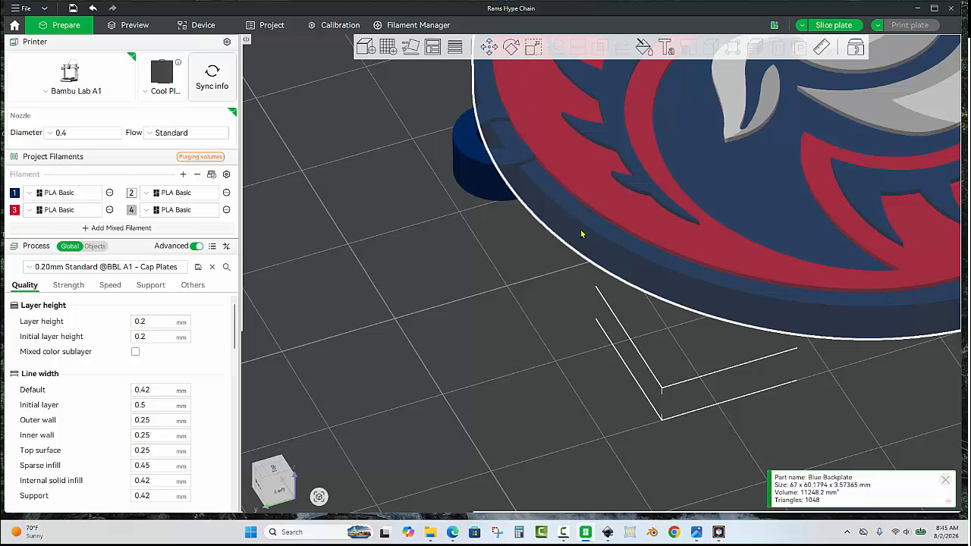
click(534, 47)
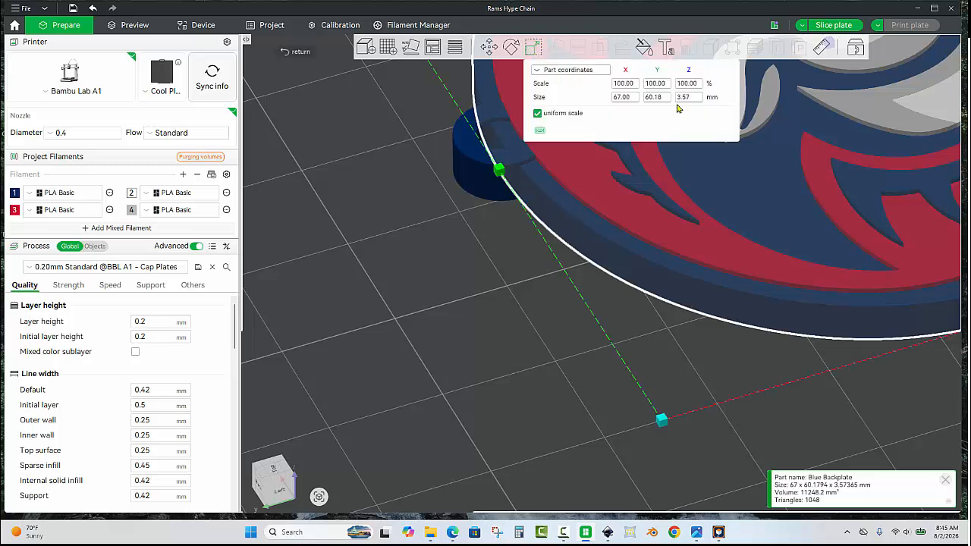
click(474, 253)
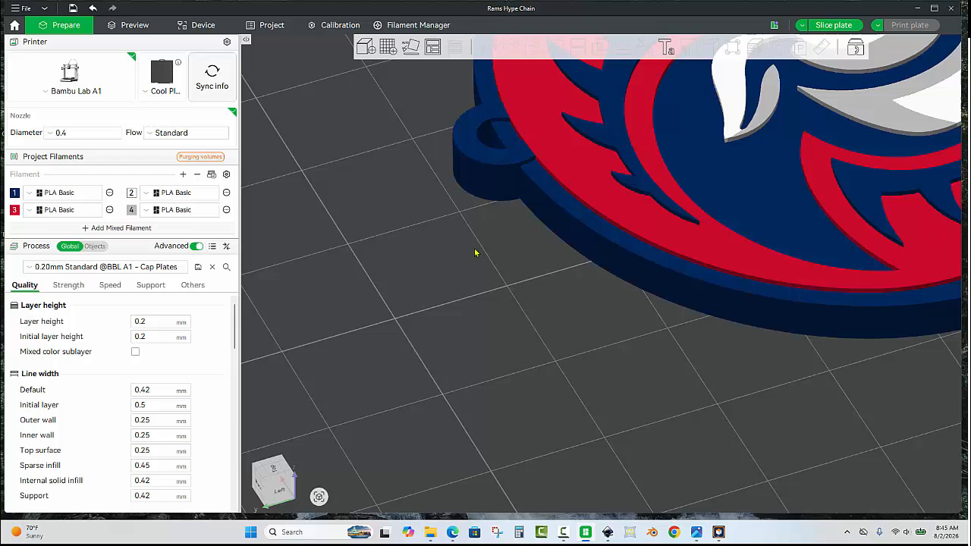
- Turn off uniform scale for the key tag ring and set its Z size to 3.57 mm
click(479, 180)
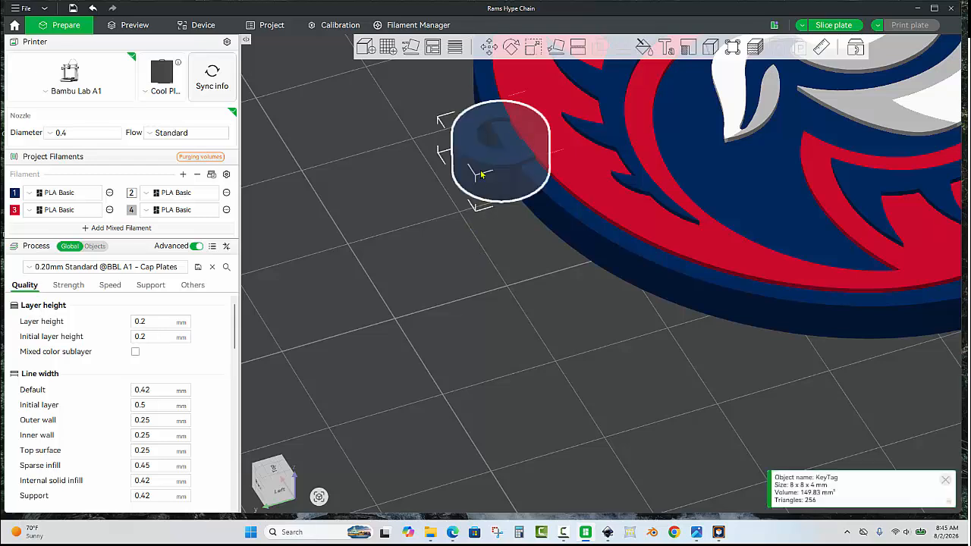
click(533, 47)
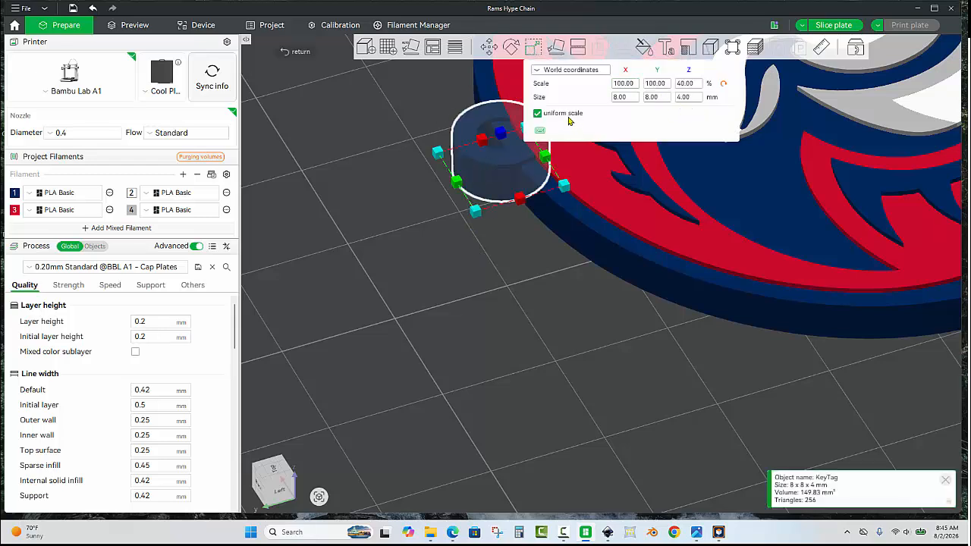
click(538, 113)
click(683, 99)
click(695, 98)
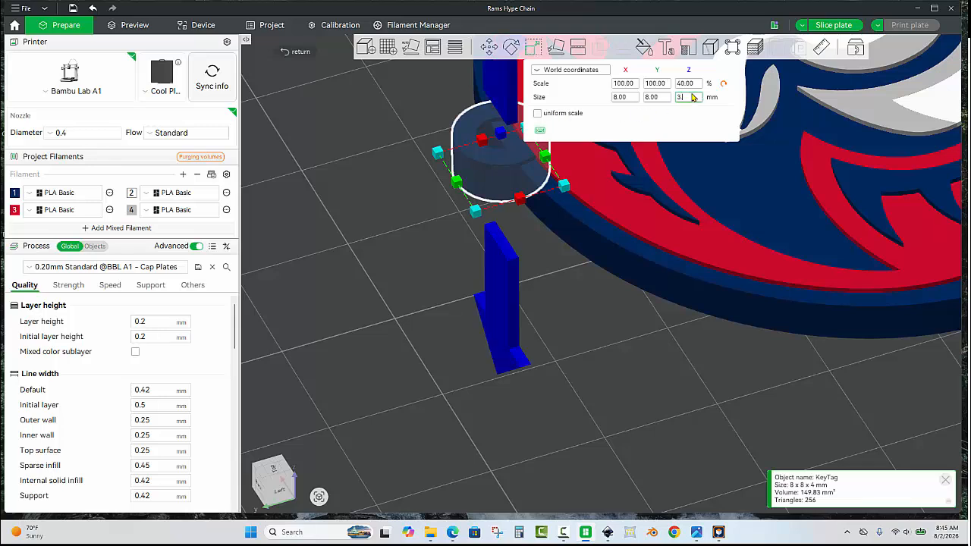
text(3.57)
key(Return)
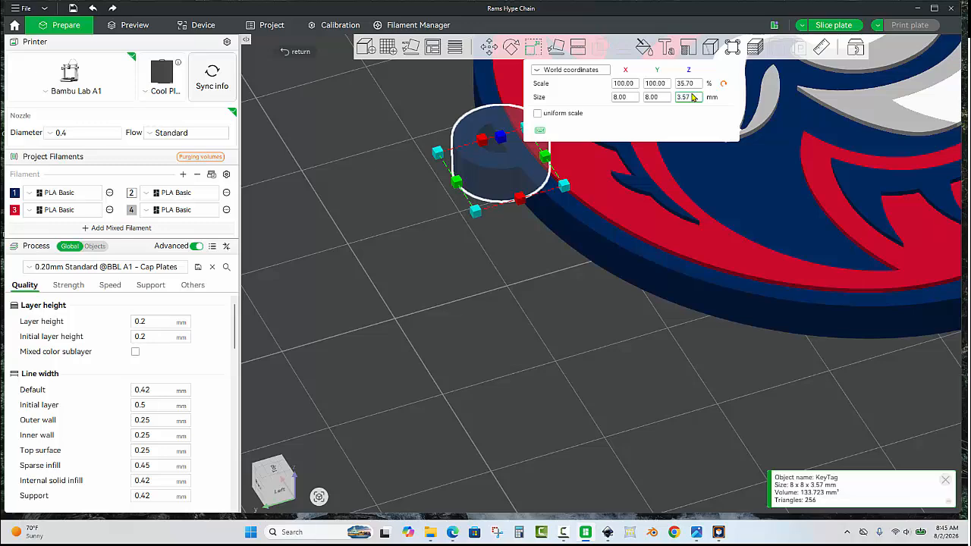
click(476, 236)
click(476, 236)
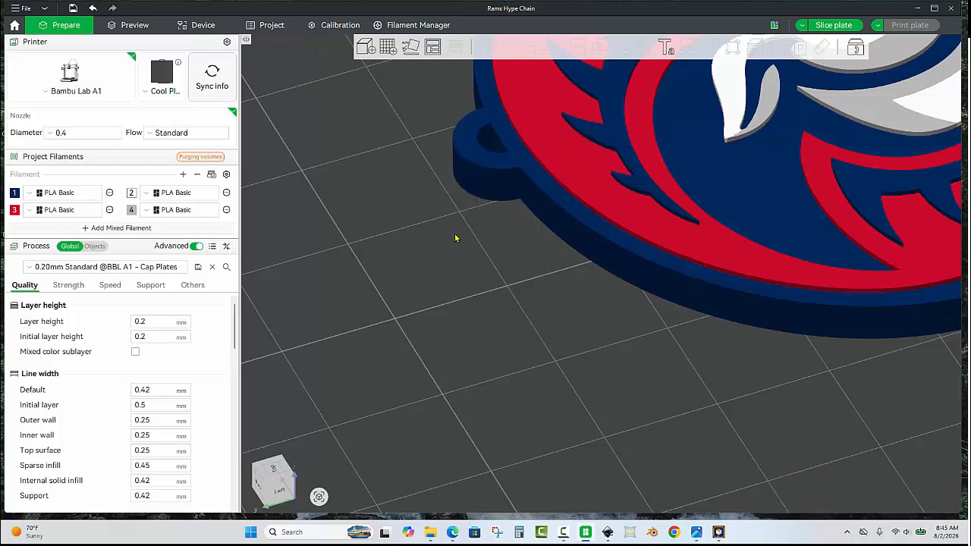
drag(456, 239, 455, 238)
scroll(465, 196, down, 10)
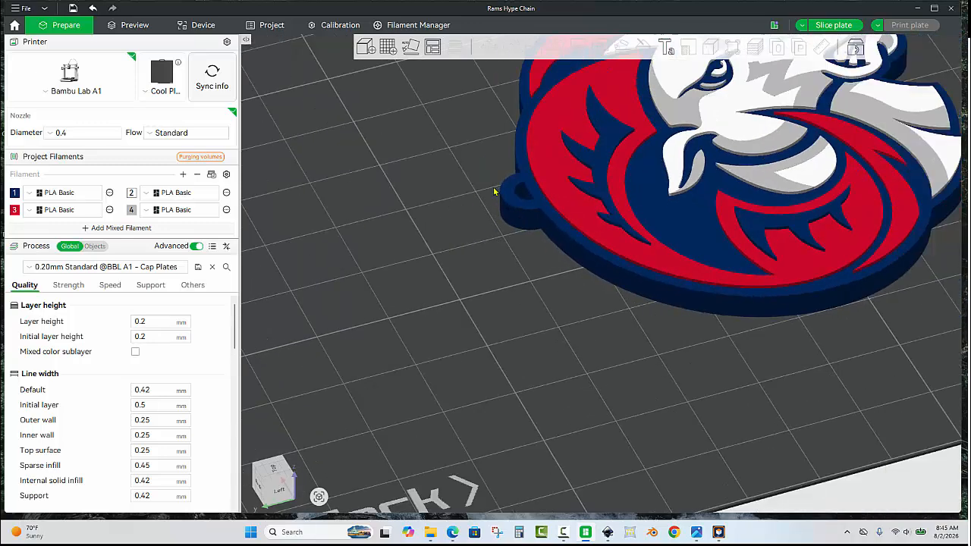
scroll(499, 300, up, 3)
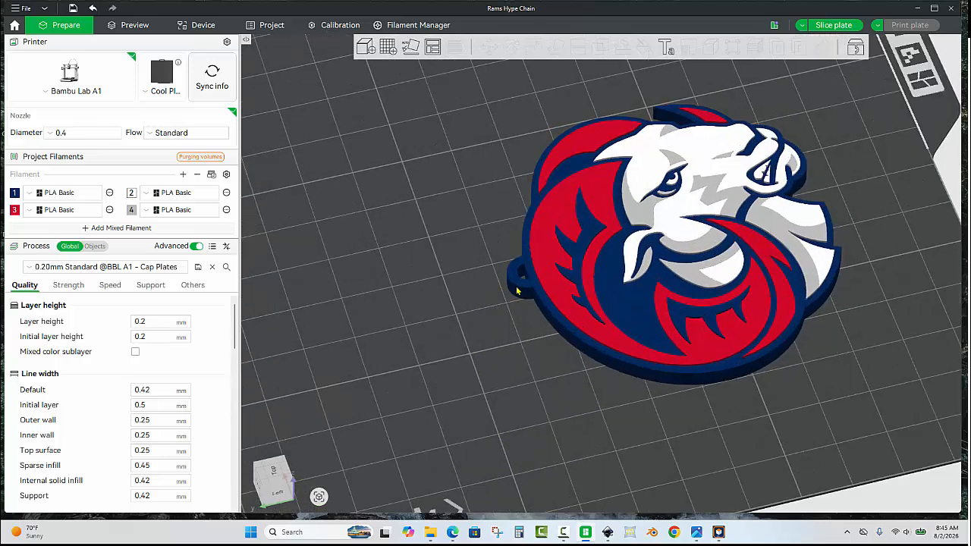
- Merge the key tag ring and the small ram into one object
click(515, 289)
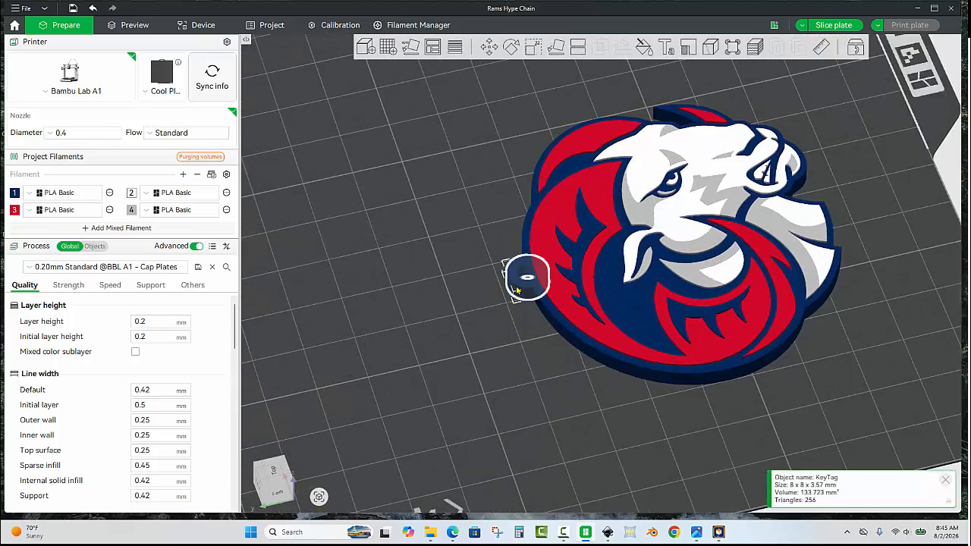
ctrl+click(554, 304)
right_click(554, 304)
click(581, 312)
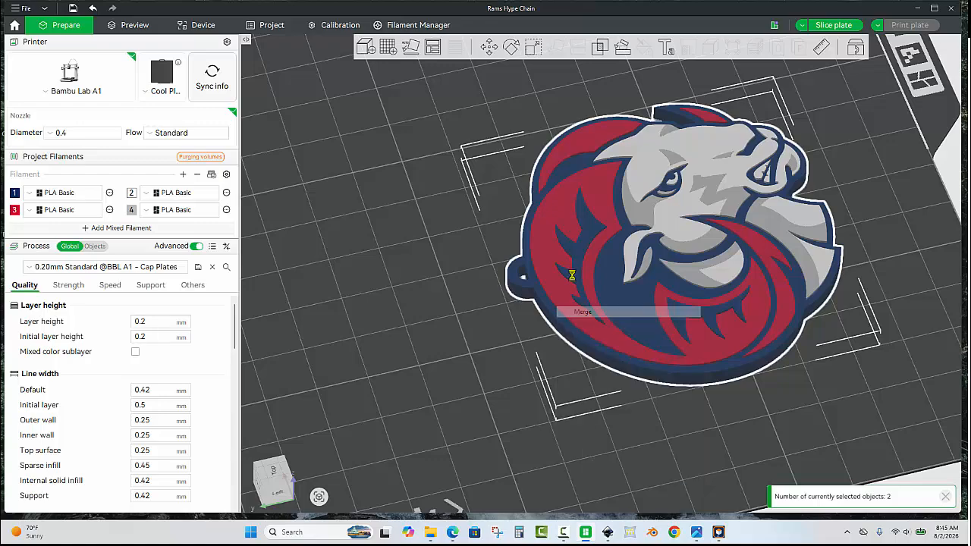
- Move the merged key-tag ram closer to the front-left corner of plate 3
scroll(572, 275, down, 8)
drag(423, 195, 412, 195)
scroll(484, 171, down, 5)
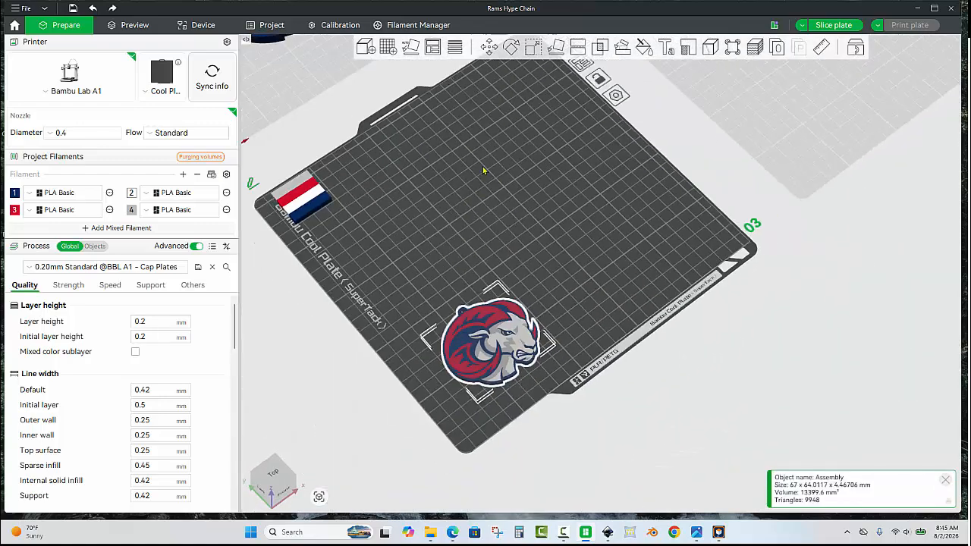
scroll(484, 171, down, 5)
drag(461, 245, 447, 248)
scroll(499, 252, up, 3)
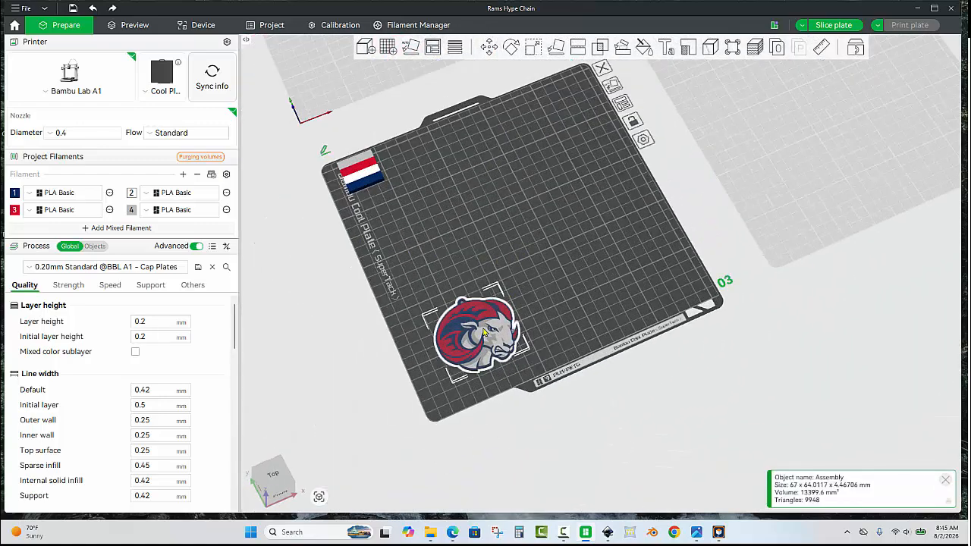
drag(484, 332, 472, 348)
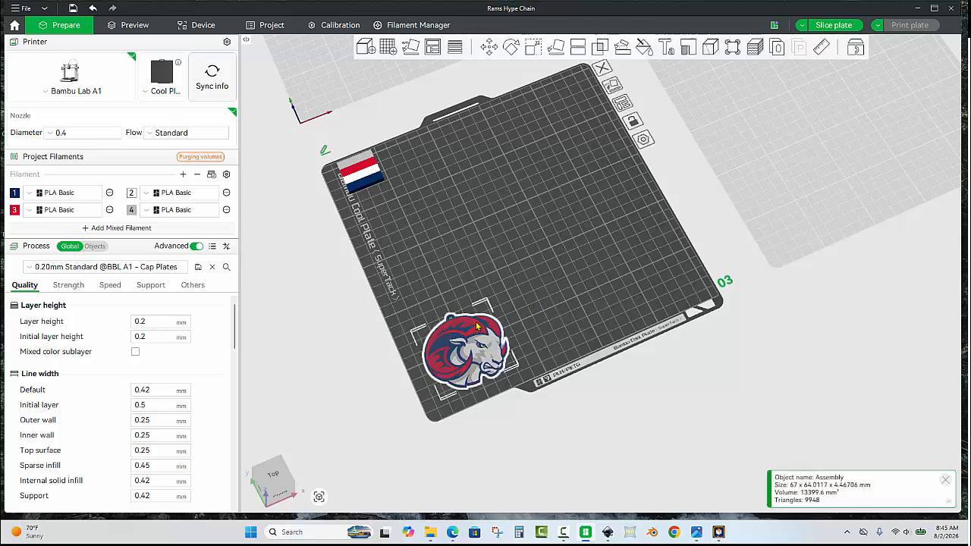
- Paste eight copies of the key-tag ram so that plate 3 holds a three-by-three grid
key(Escape)
key(ctrl+v)
key(ctrl+v)
key(ctrl+v)
key(ctrl+v)
key(ctrl+v)
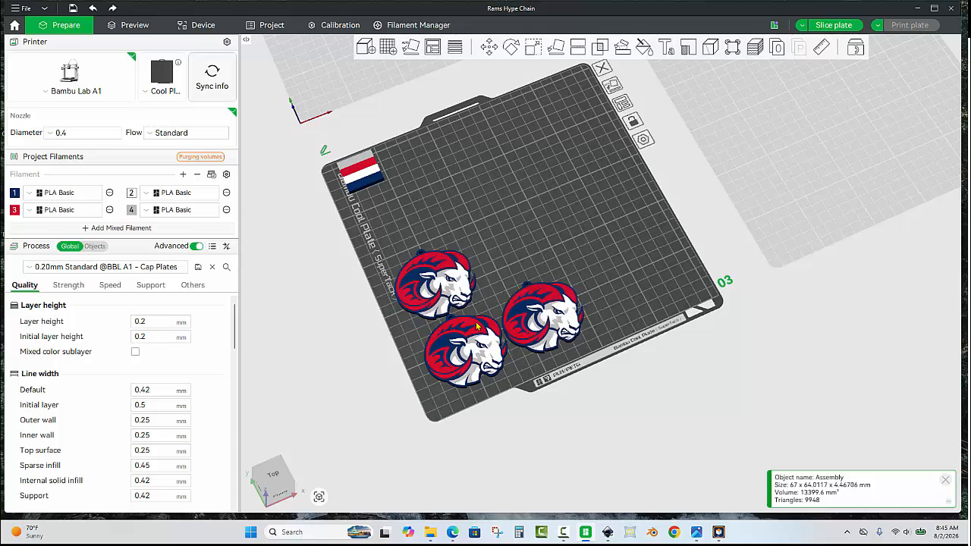
key(ctrl+v)
key(ctrl+v)
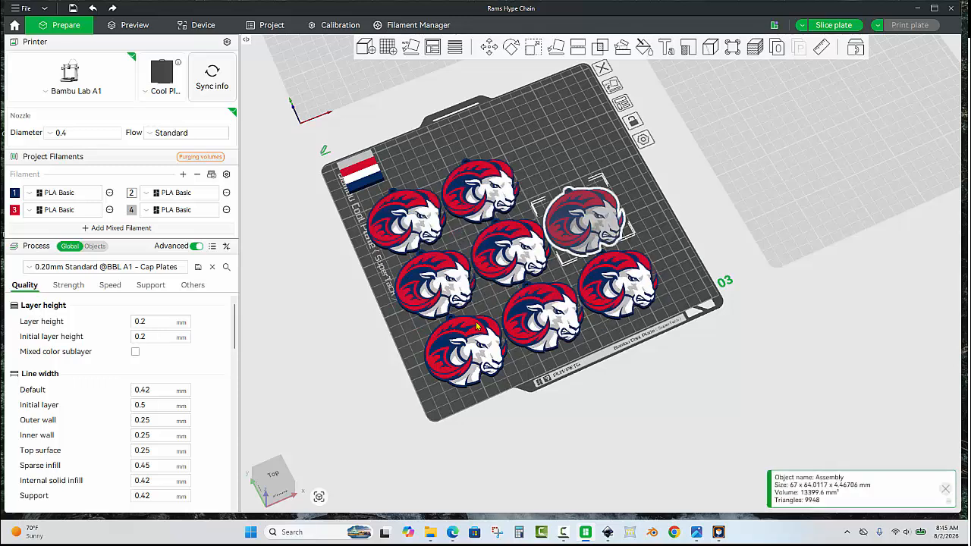
click(616, 147)
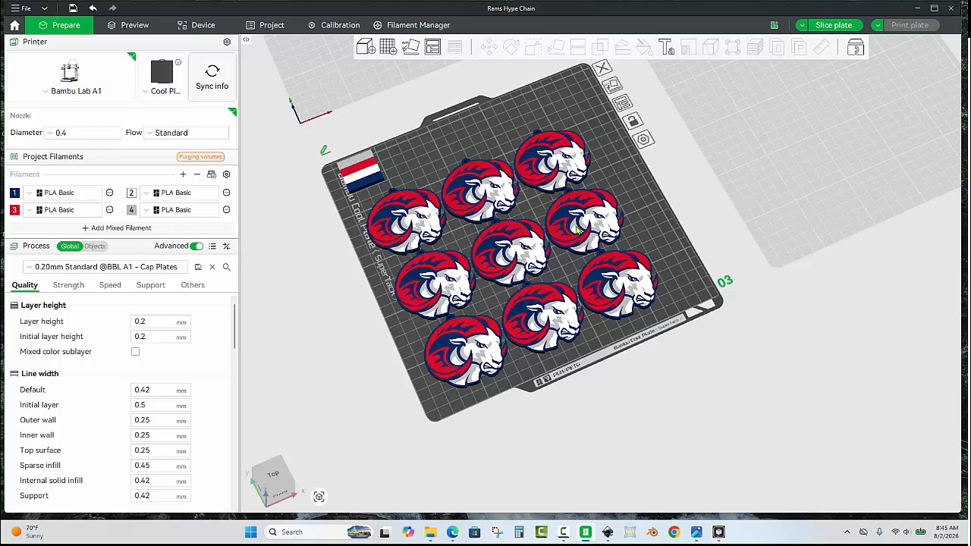
- Center all nine rams on plate 3, then shift them to about Y -194.88 mm and slightly along positive X, clear of the prime tower
key(ctrl+a)
right_click(491, 189)
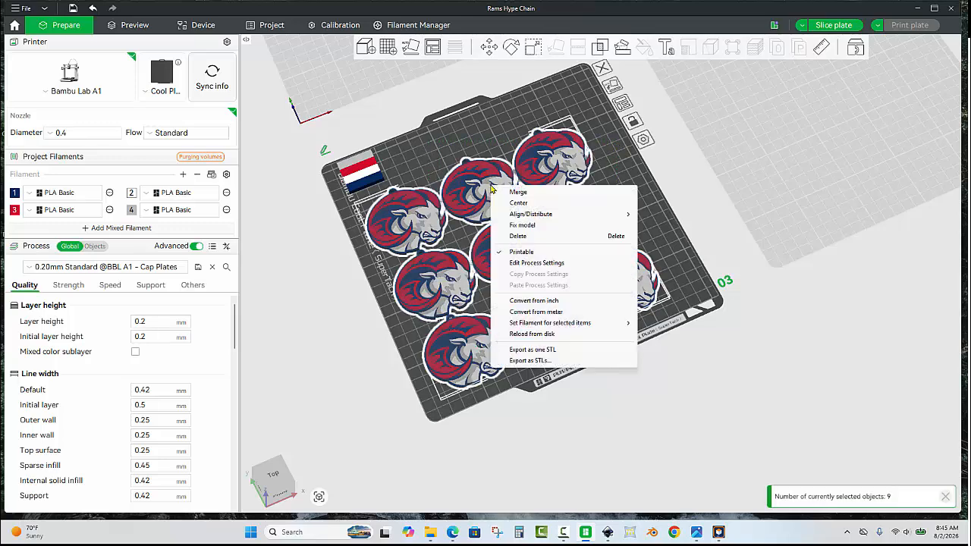
click(518, 203)
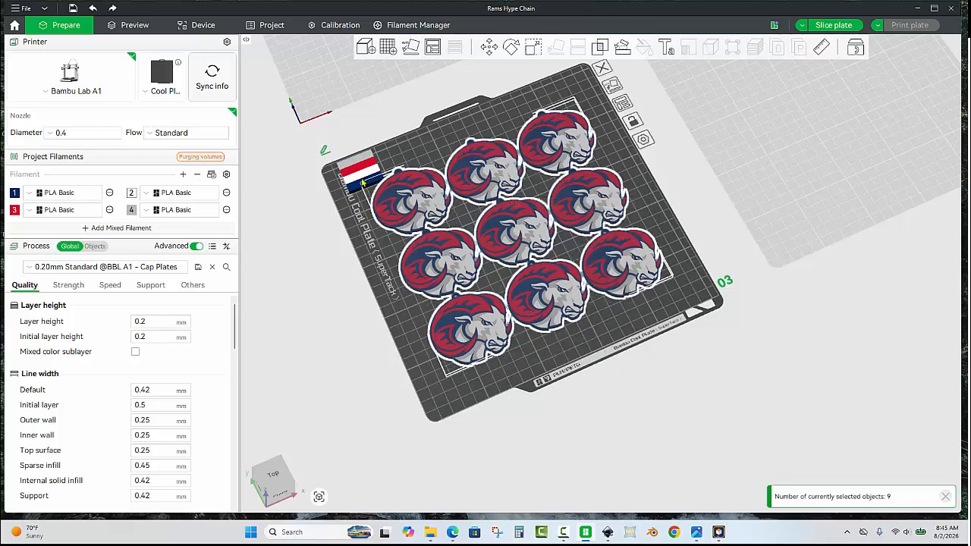
click(489, 47)
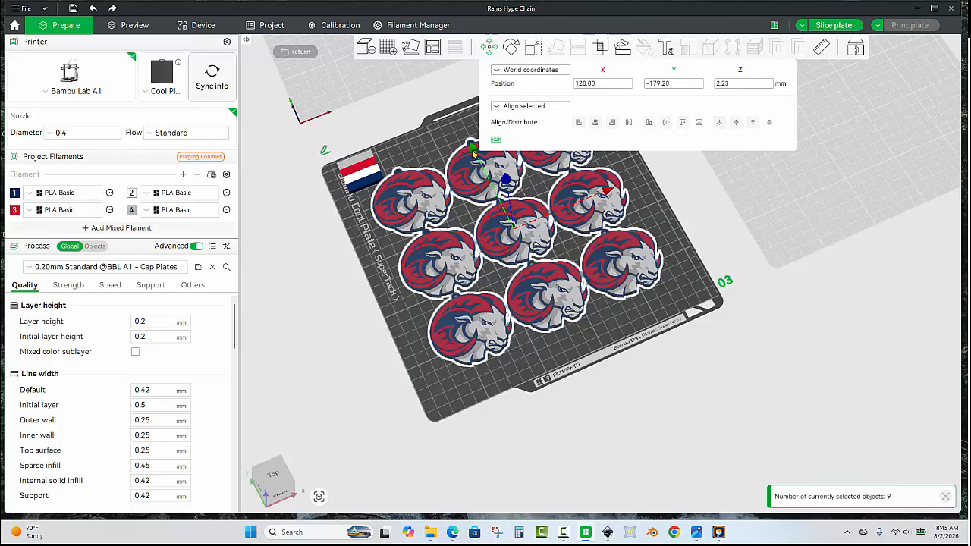
drag(472, 152, 480, 160)
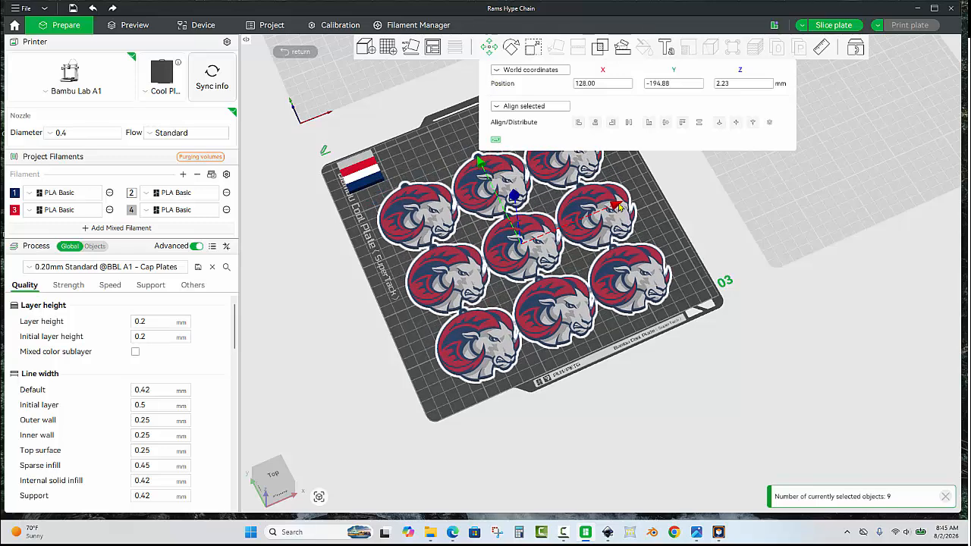
drag(627, 213, 643, 211)
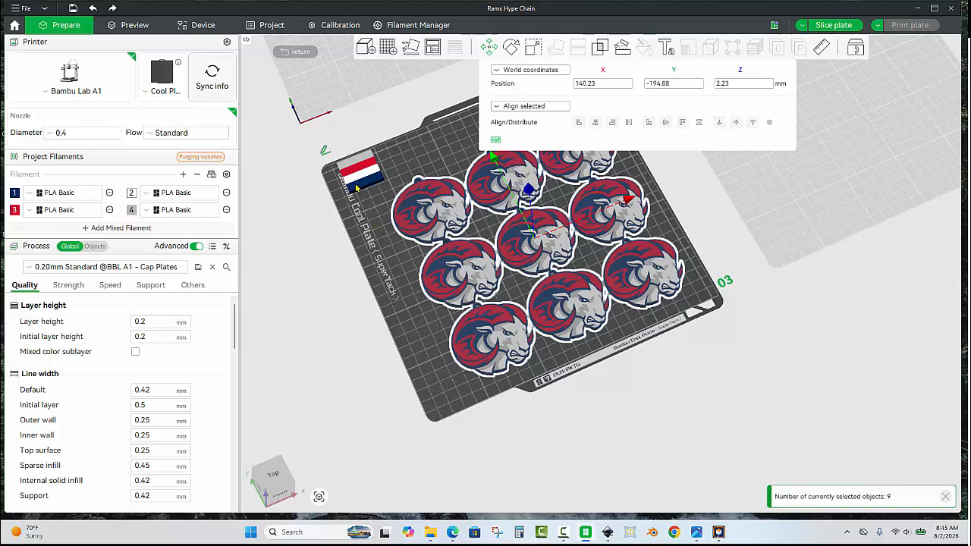
click(377, 245)
- Slice plate 3 with the nine key-tag rams
scroll(381, 245, down, 3)
drag(443, 296, 429, 295)
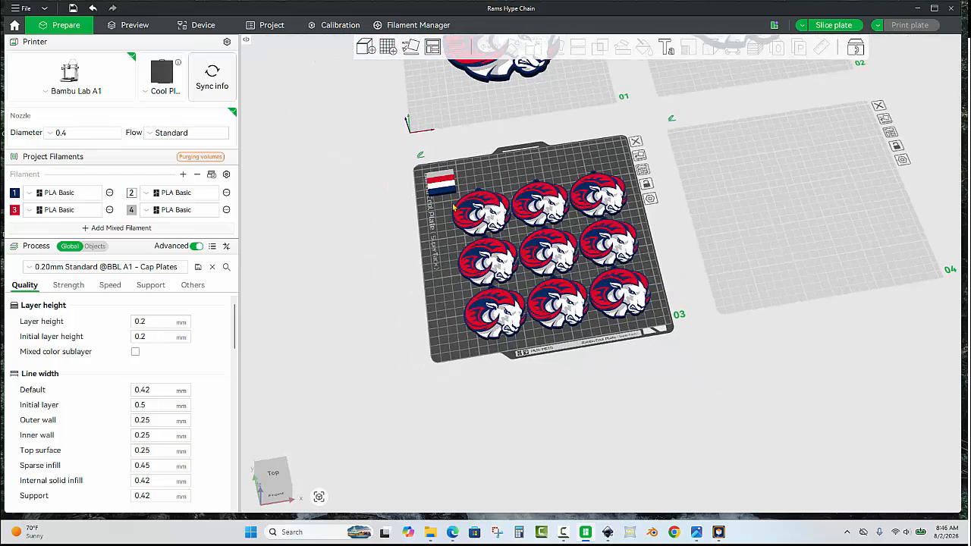
scroll(489, 130, up, 3)
scroll(489, 130, up, 2)
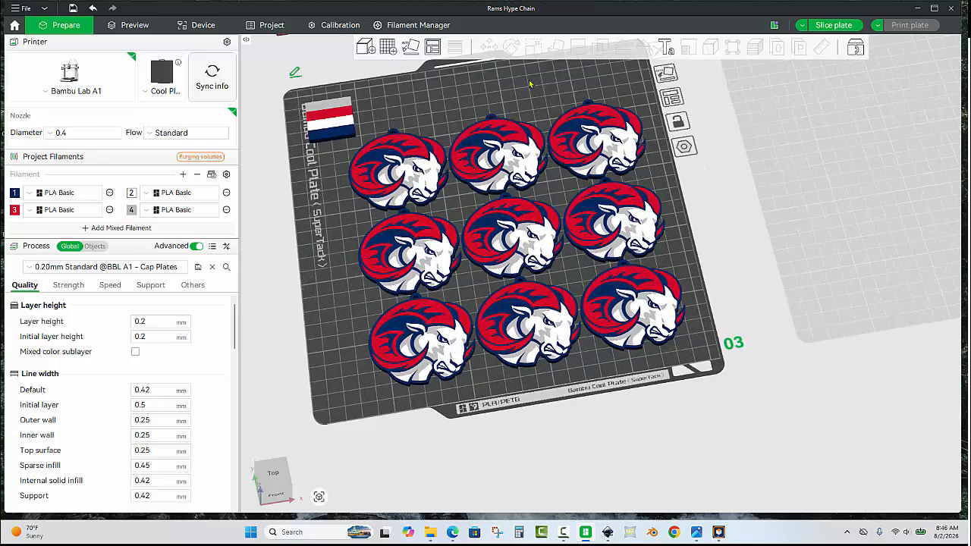
click(827, 25)
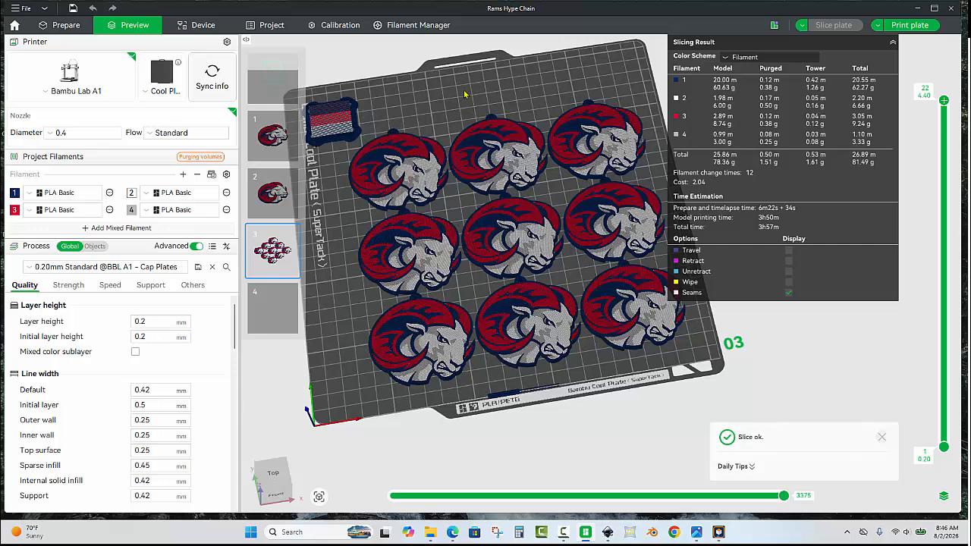
- Return to the model layout and center the large ram on plate 1
click(75, 31)
scroll(478, 243, down, 8)
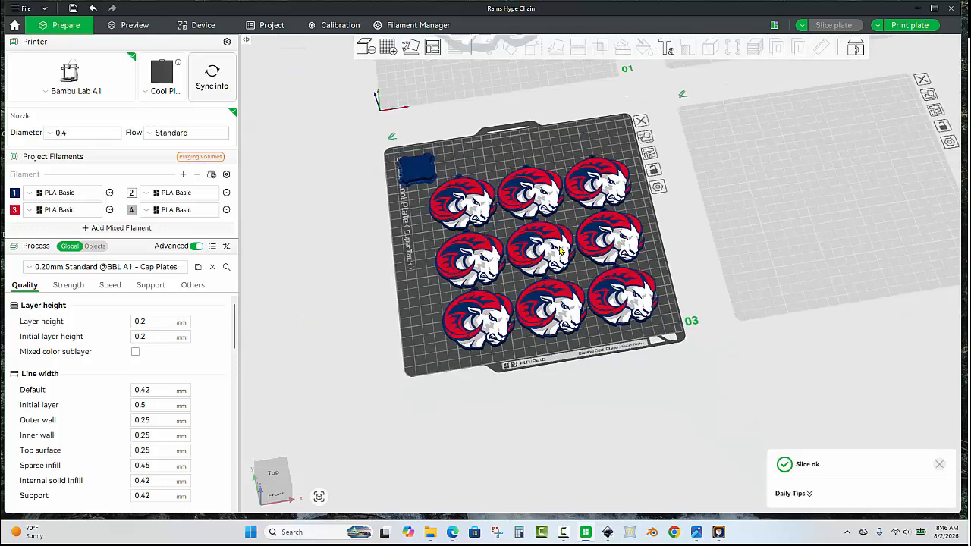
scroll(546, 334, up, 5)
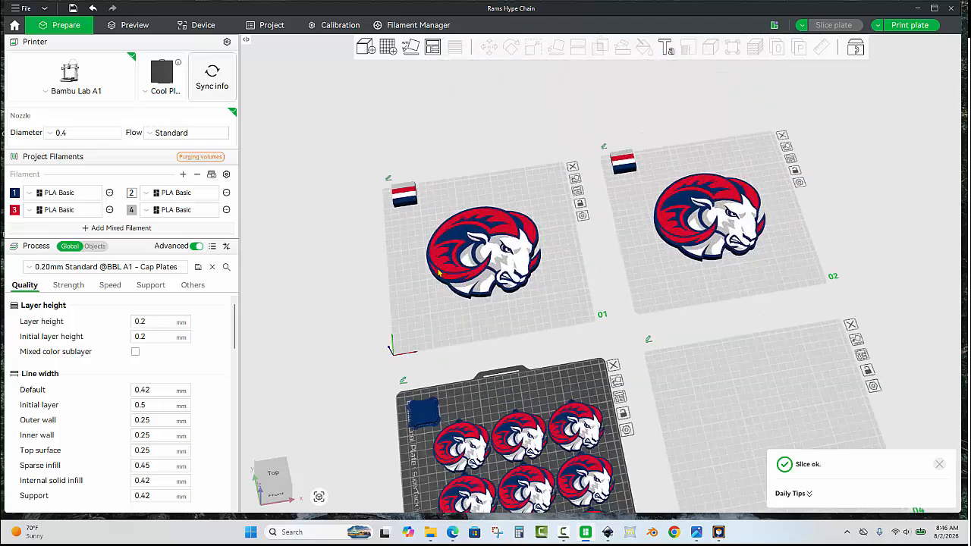
scroll(540, 306, up, 1)
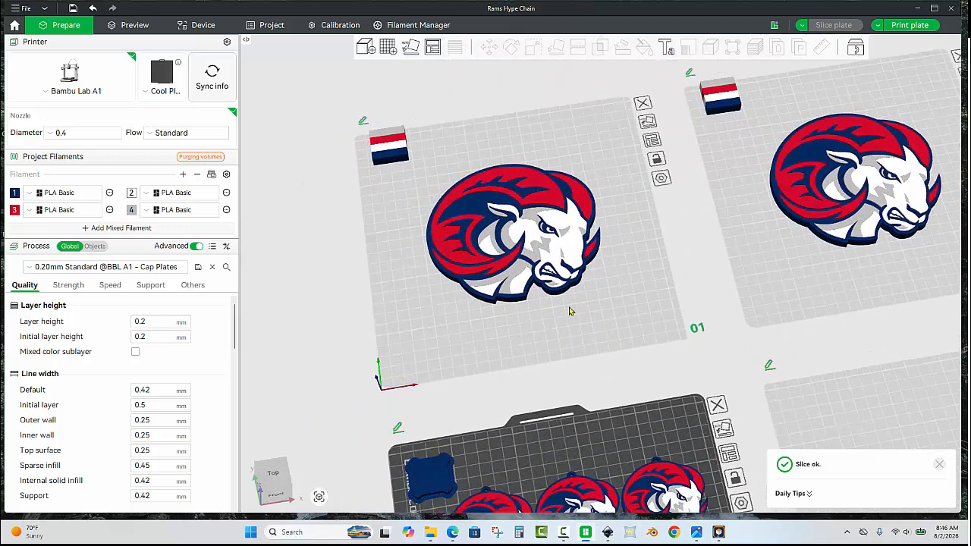
click(570, 311)
right_click(529, 237)
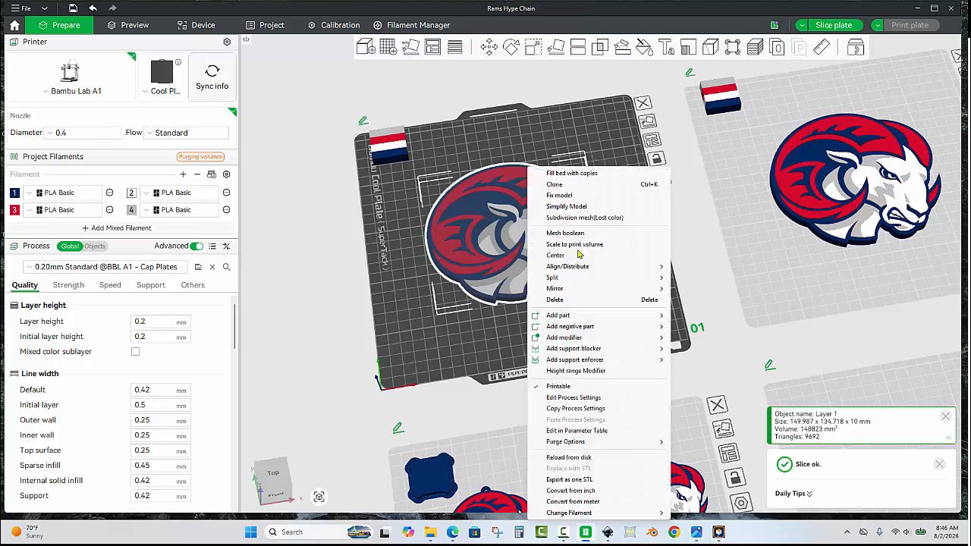
click(584, 256)
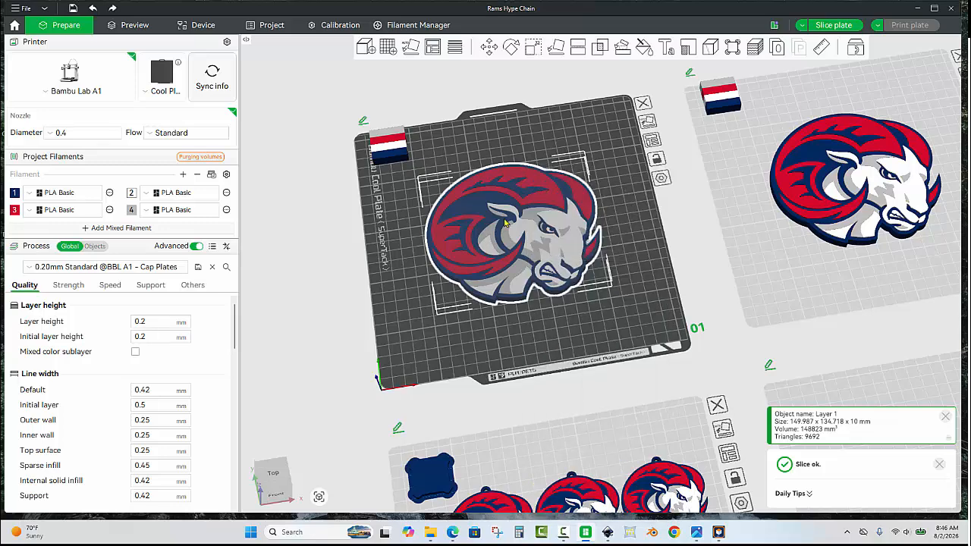
- Search the Desktop for "cuban" and import only the geometry of Blank+Cuban+Chain.3mf onto plate 1
click(633, 255)
key(ctrl+i)
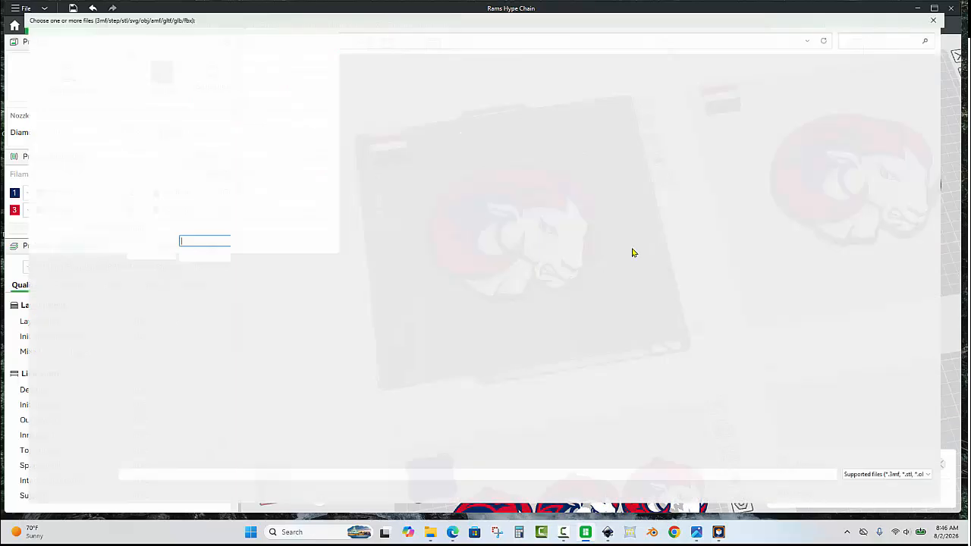
click(43, 138)
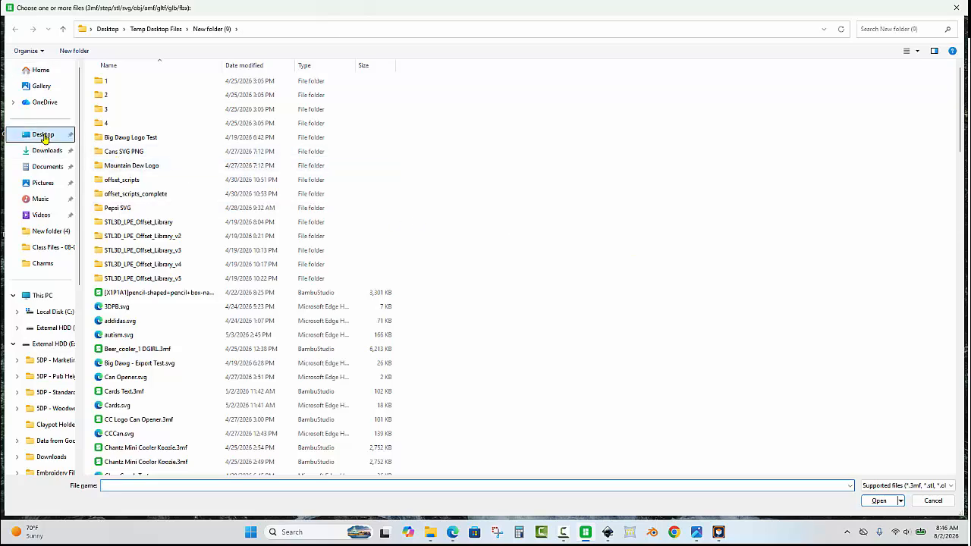
click(875, 28)
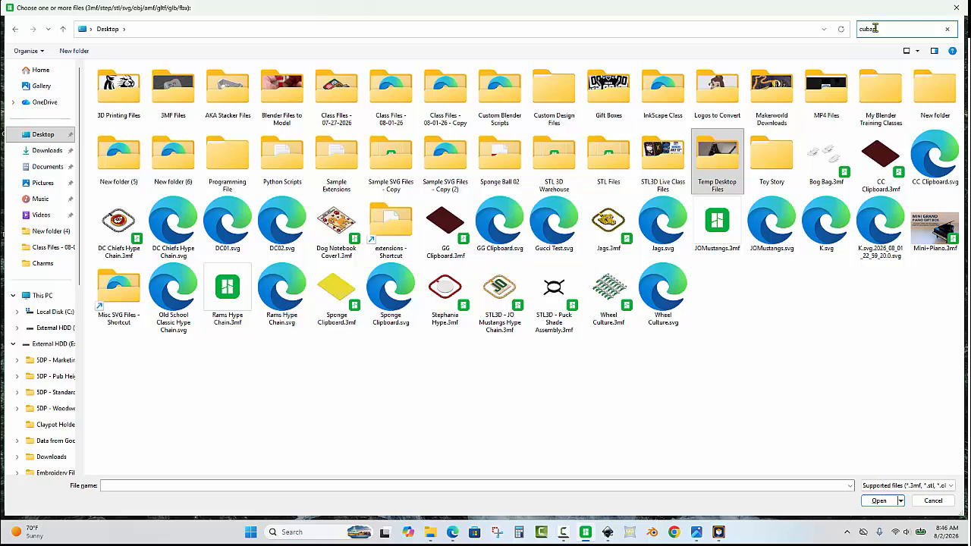
double_click(281, 94)
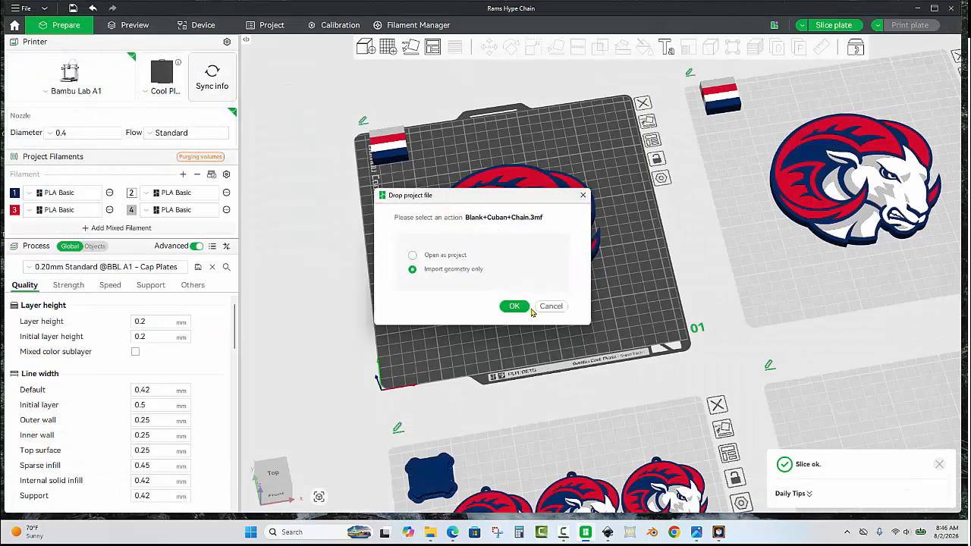
click(525, 307)
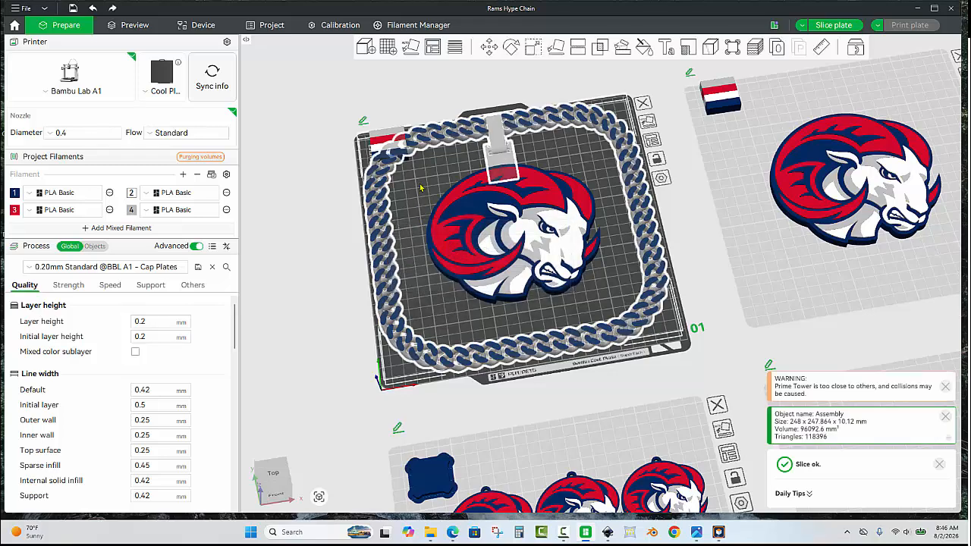
- Move the large ram on plate 1 along positive Y to about -41.66 mm, further over the pendant attachment
click(419, 184)
click(525, 187)
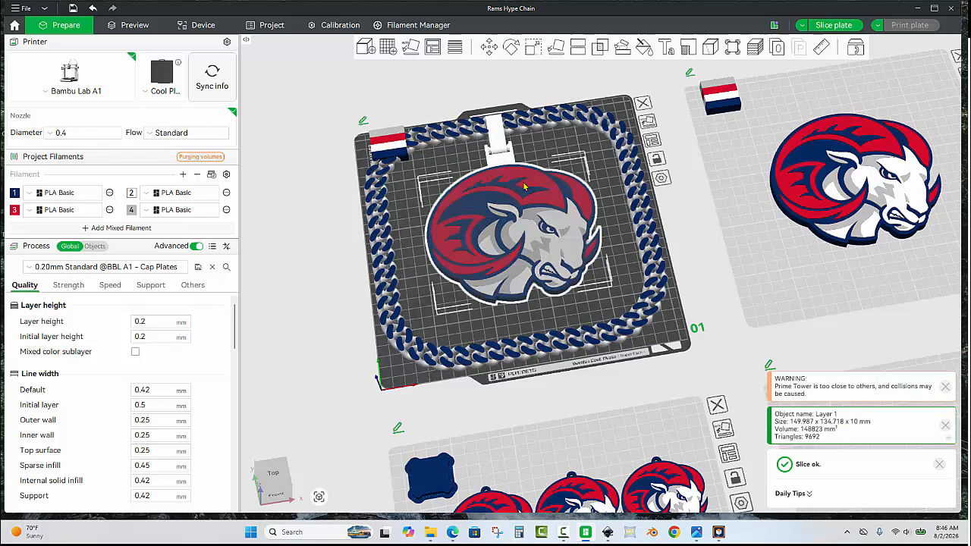
click(488, 47)
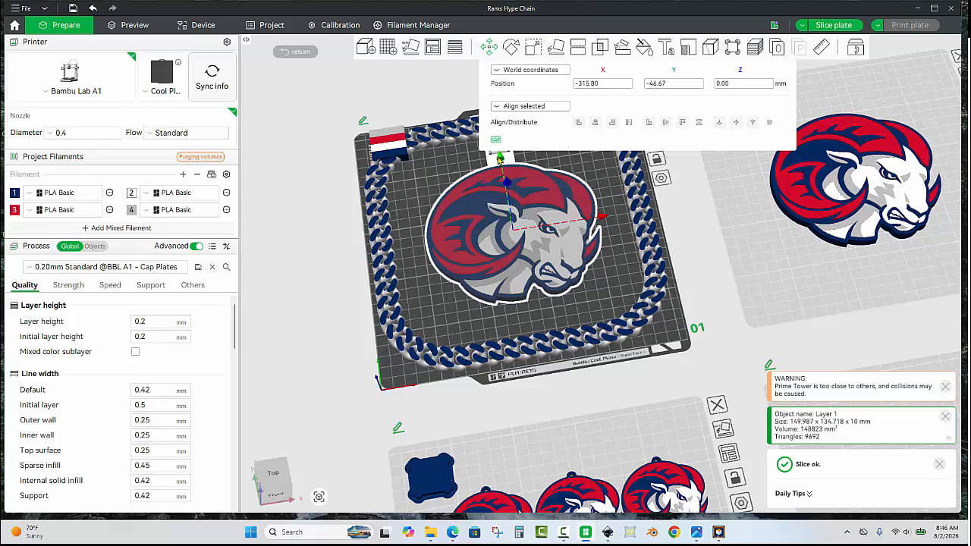
drag(501, 159, 500, 154)
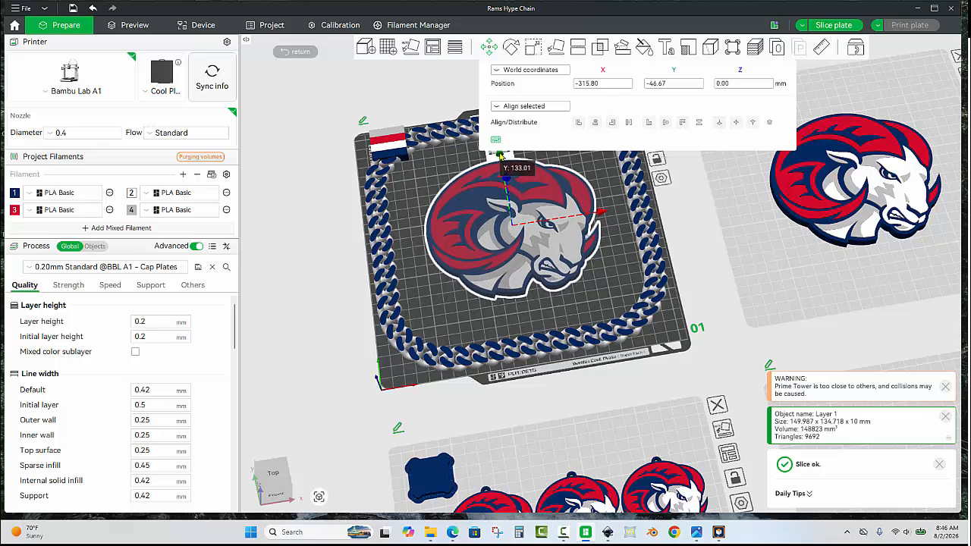
click(456, 157)
scroll(456, 156, up, 5)
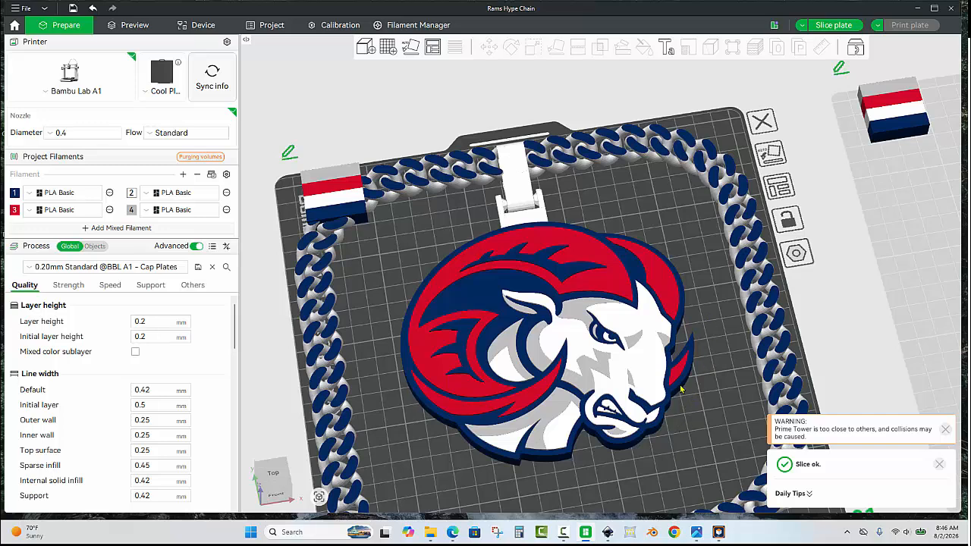
scroll(516, 226, up, 2)
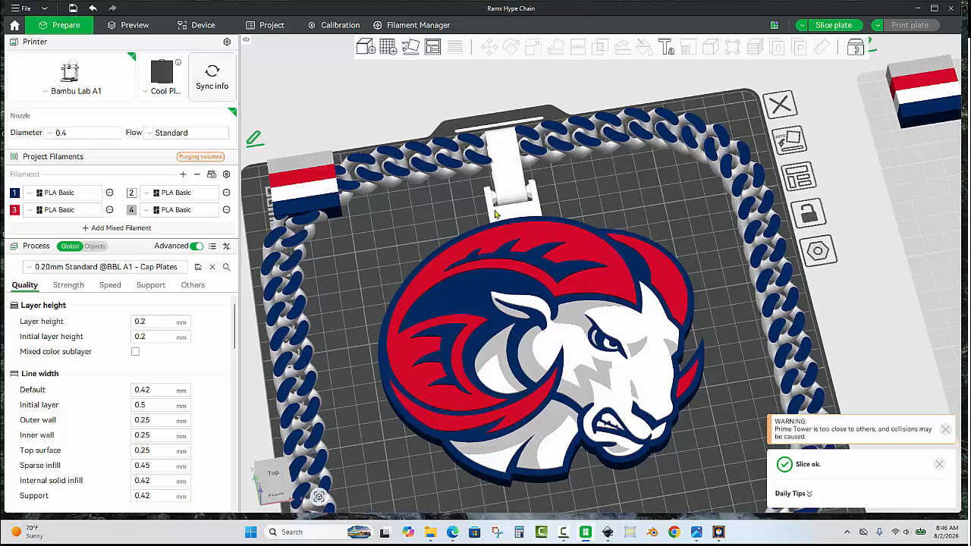
- Assign navy filament 1 to the chain's pendant attachment part
click(493, 214)
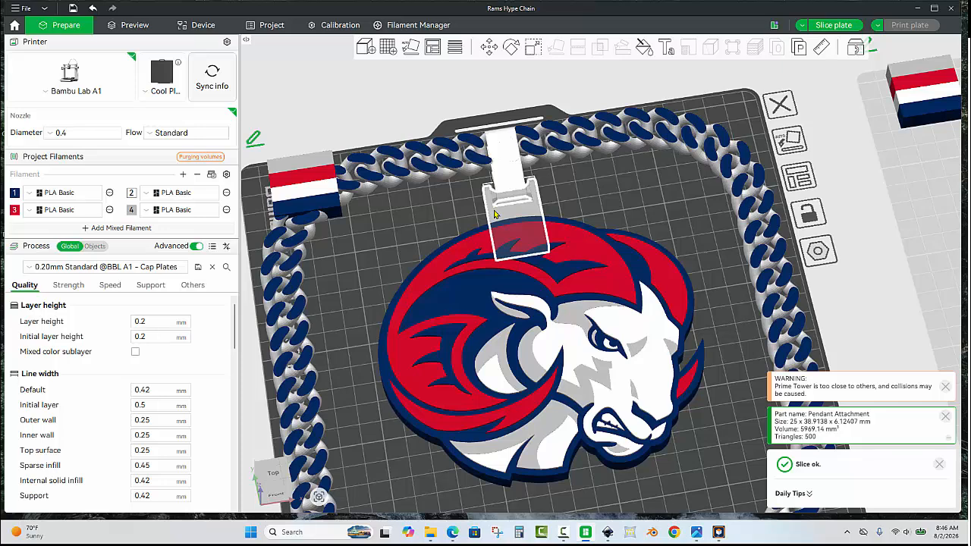
key(ctrl+z)
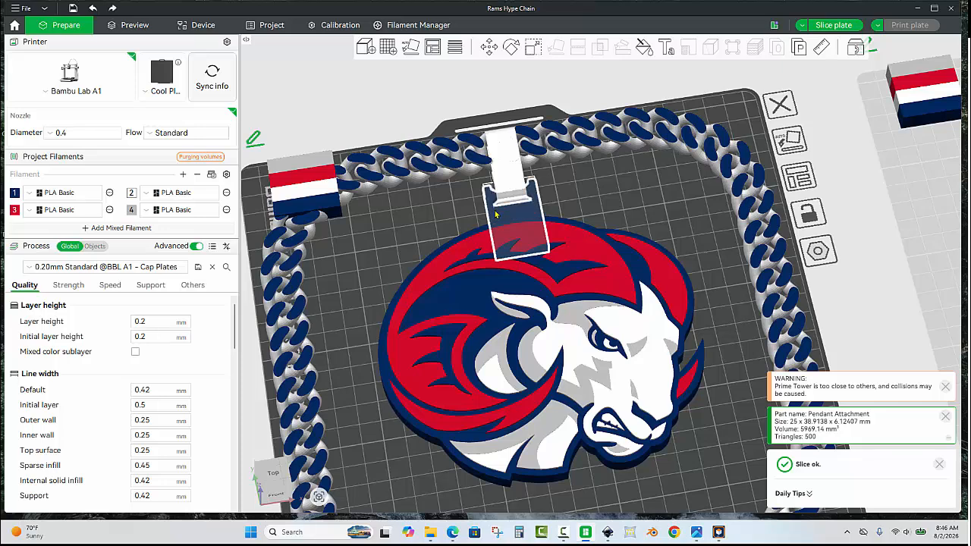
click(416, 212)
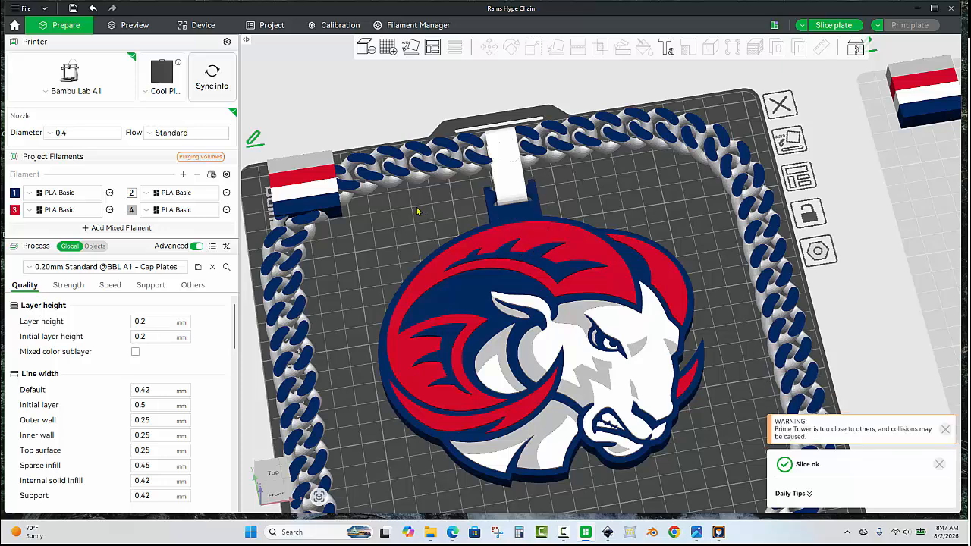
- Move plate 1's prime tower inside the chain loop, to the open area below the ram's left side
scroll(364, 125, down, 3)
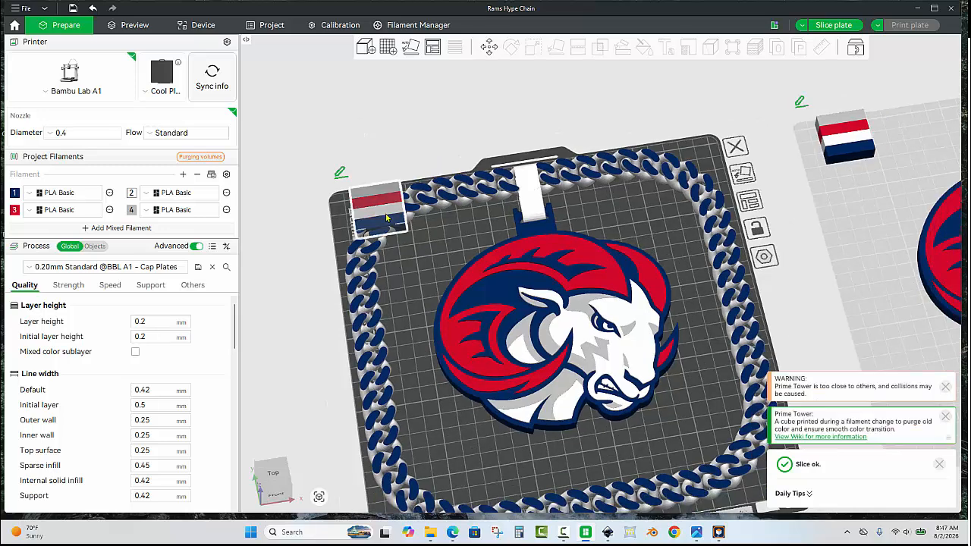
drag(386, 218, 467, 460)
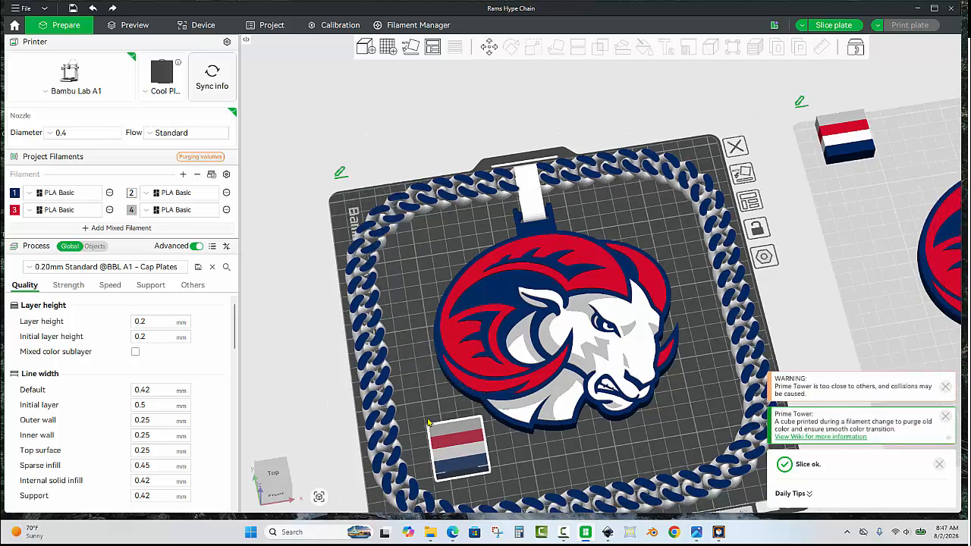
scroll(625, 310, down, 2)
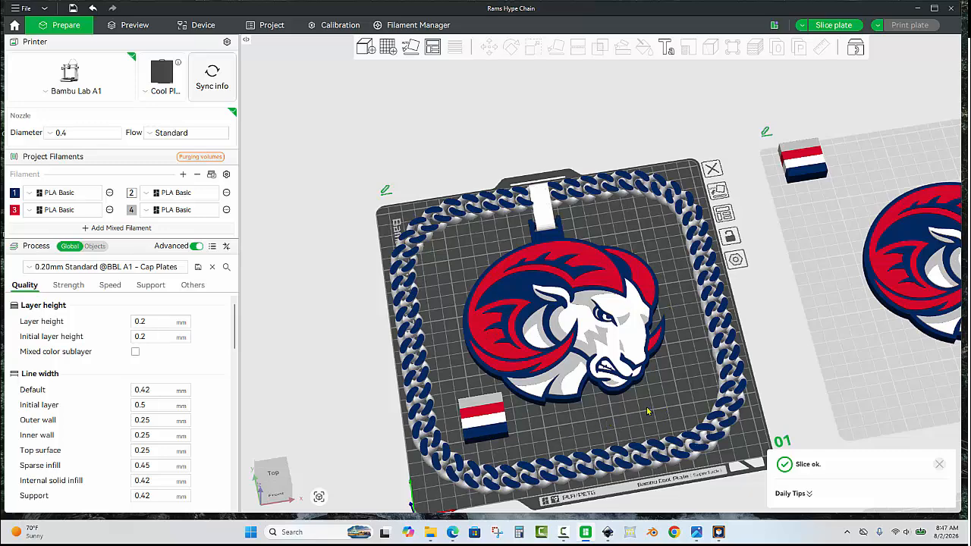
drag(640, 397, 598, 369)
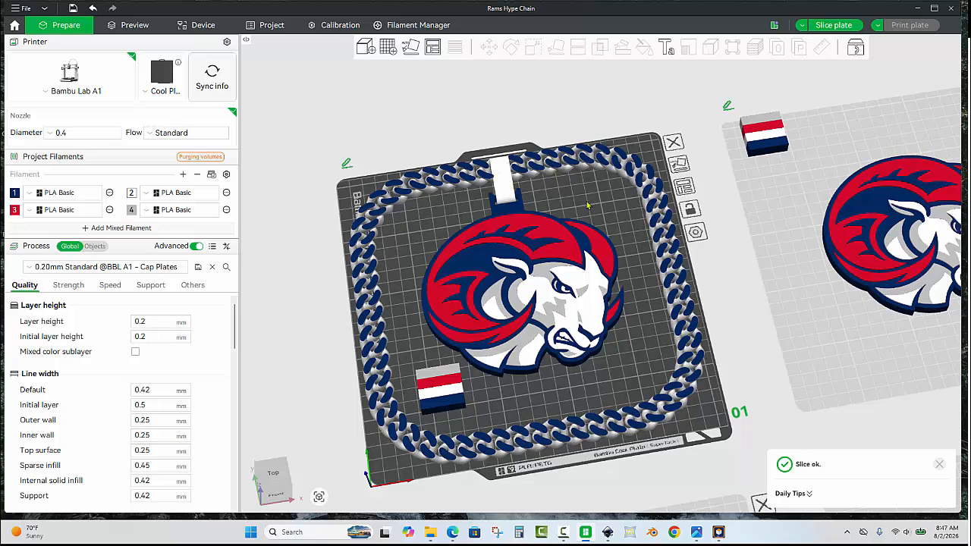
- Select the Cuban chain assembly together with the large ram on plate 1 and merge them
click(569, 157)
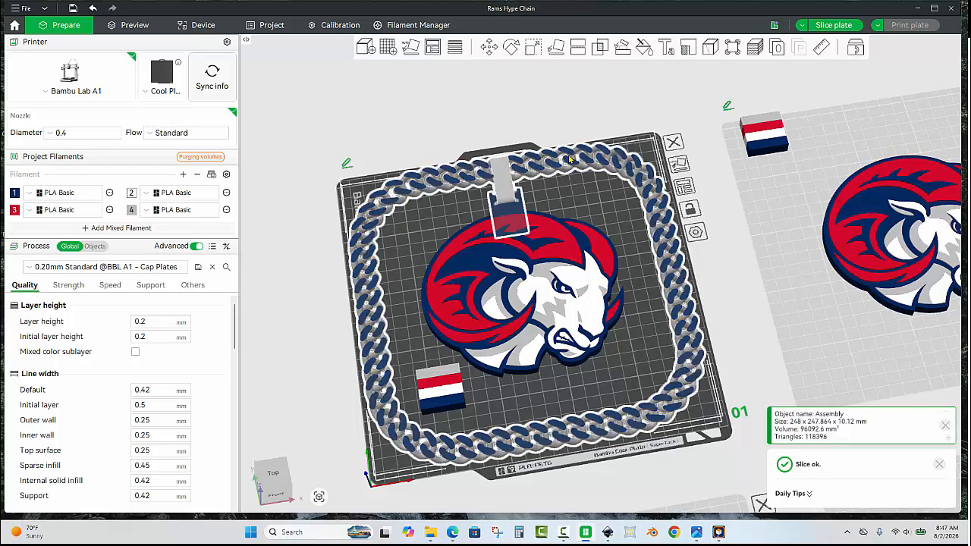
ctrl+click(568, 263)
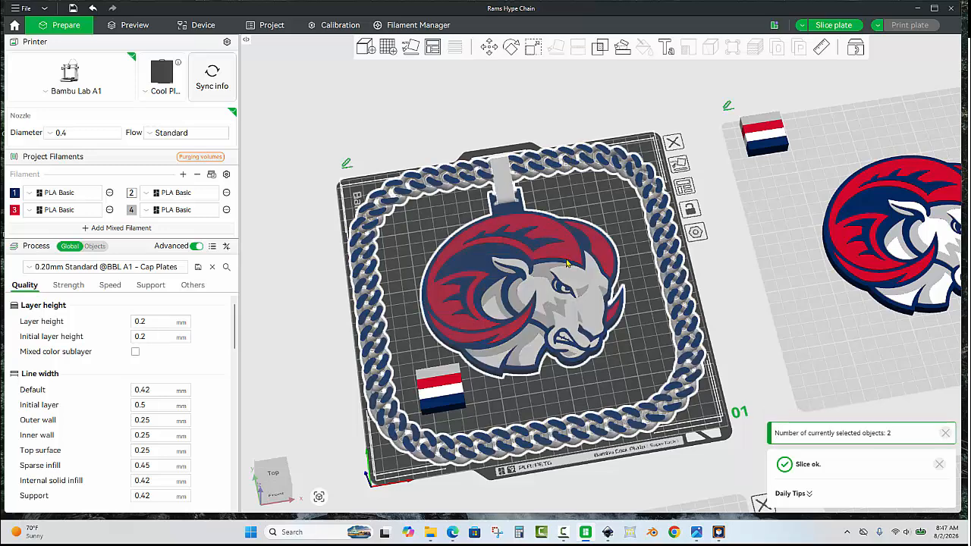
right_click(567, 263)
click(594, 267)
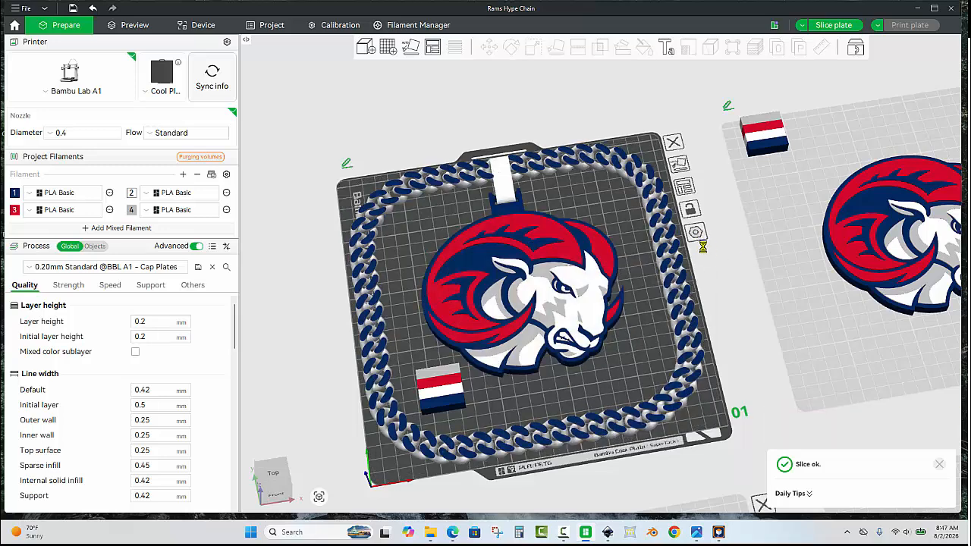
- Search the Desktop for "jack" and import only the geometry of Jackson 3D Hype Chain.3mf onto empty plate 4
scroll(442, 164, down, 3)
drag(672, 280, 456, 120)
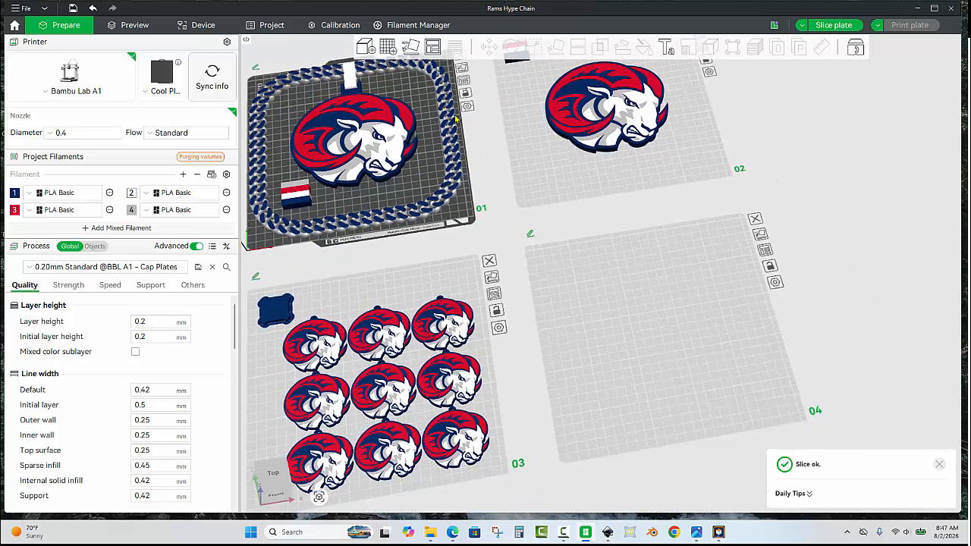
click(658, 319)
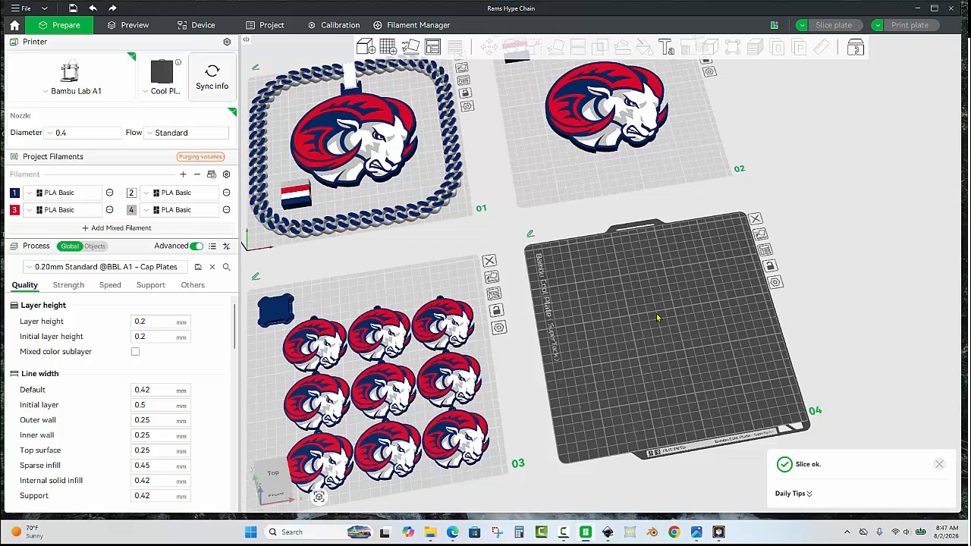
key(ctrl+i)
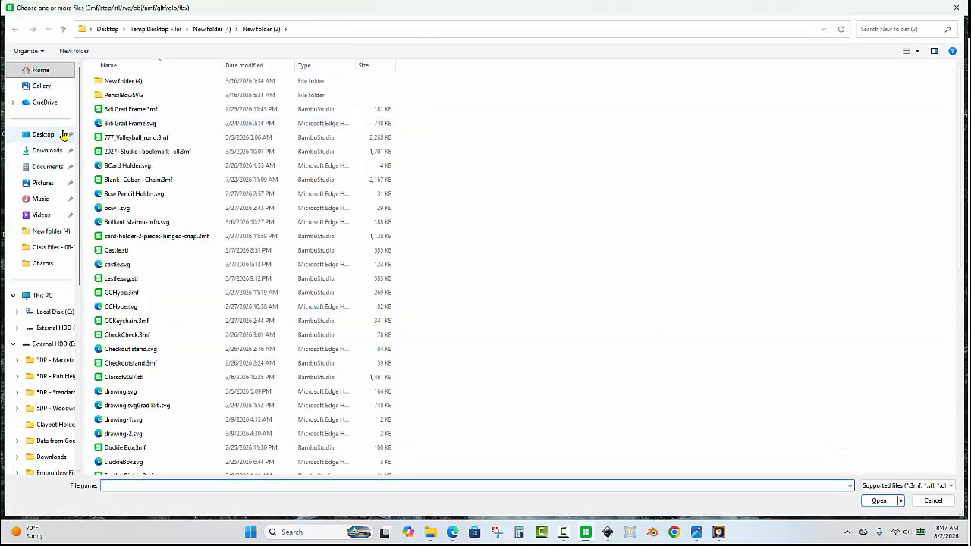
click(60, 134)
click(884, 30)
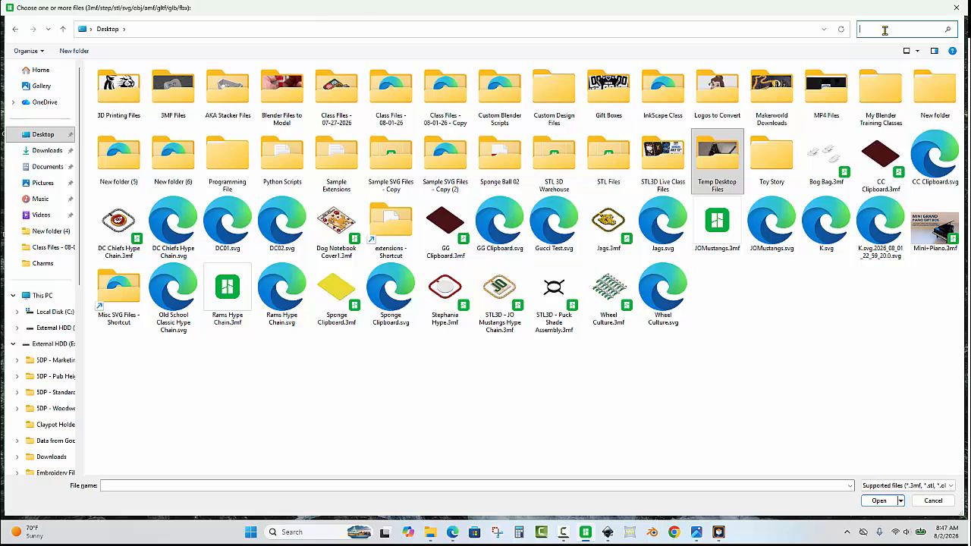
text(jack)
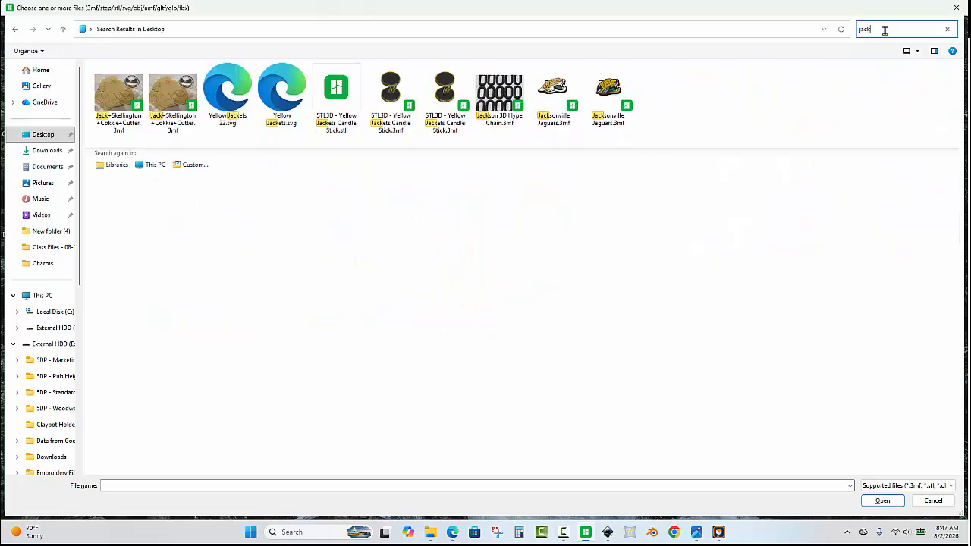
double_click(508, 99)
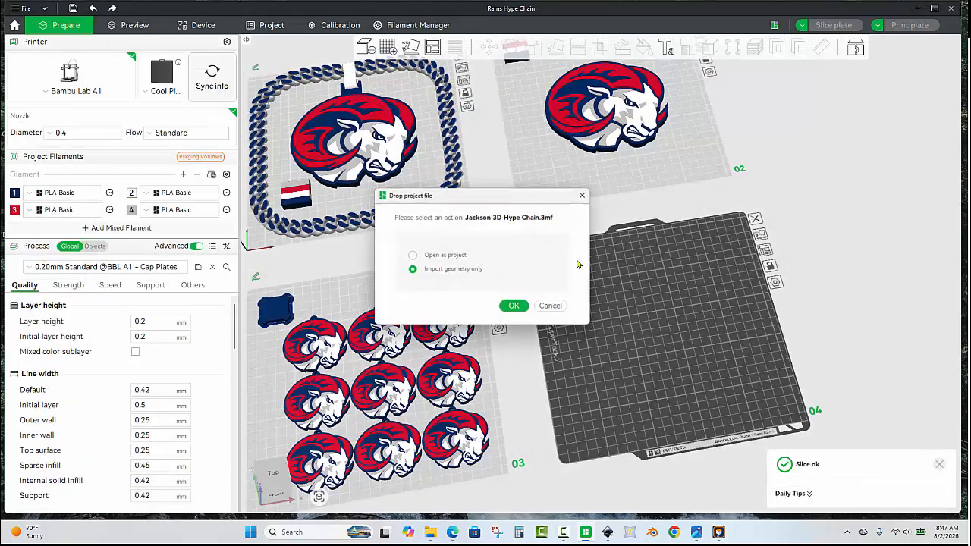
click(510, 304)
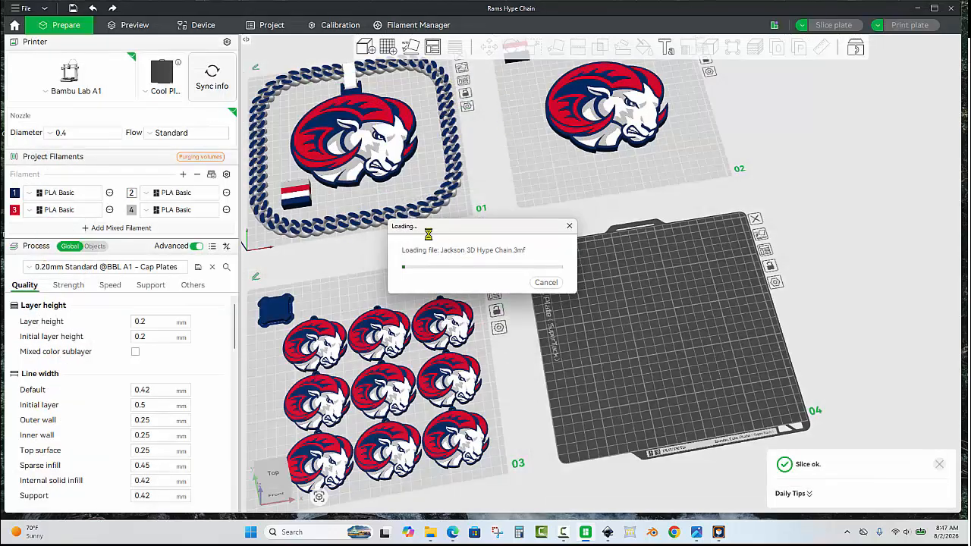
click(603, 245)
- Move the upper round ring from plate 4 to plate 2, just above the ram
drag(550, 304, 524, 351)
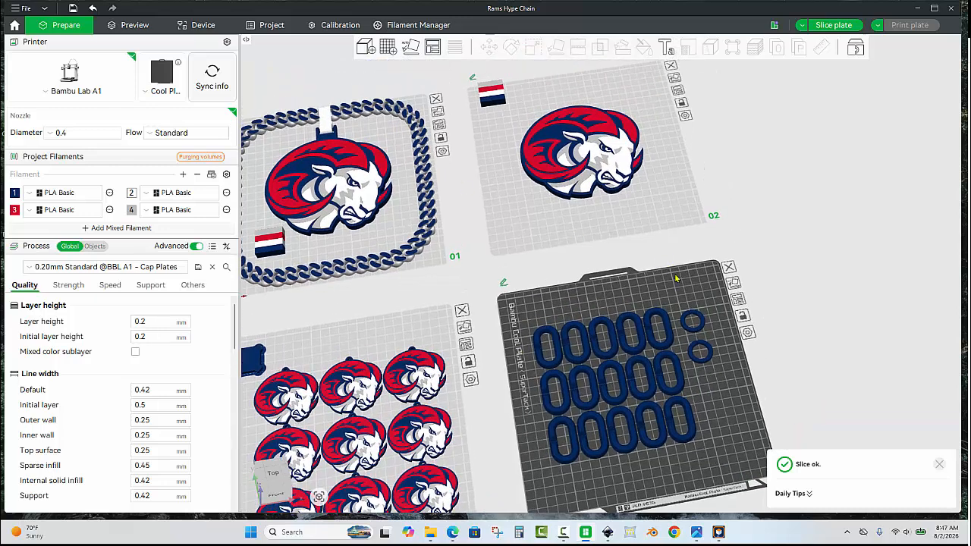
click(693, 322)
drag(719, 273, 696, 220)
scroll(694, 212, up, 2)
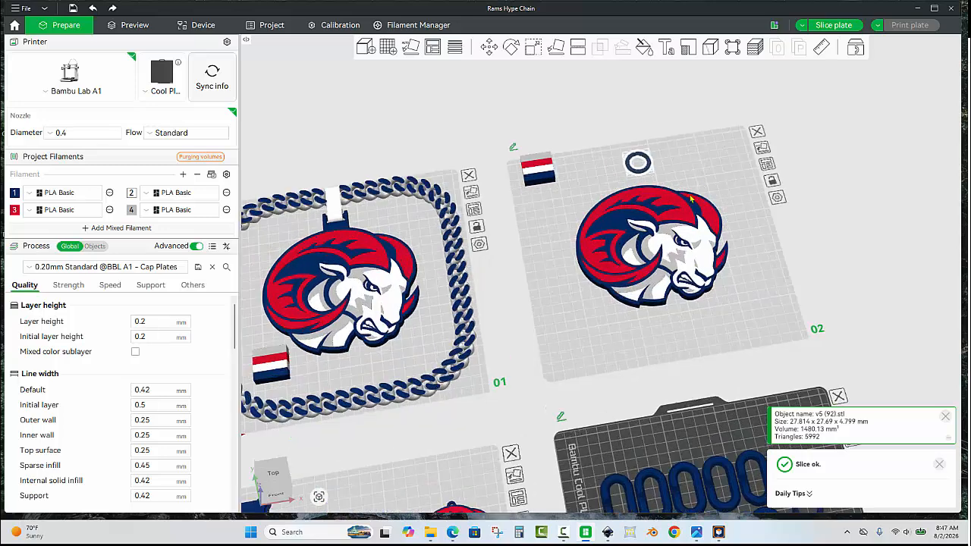
click(706, 174)
click(668, 240)
right_click(665, 243)
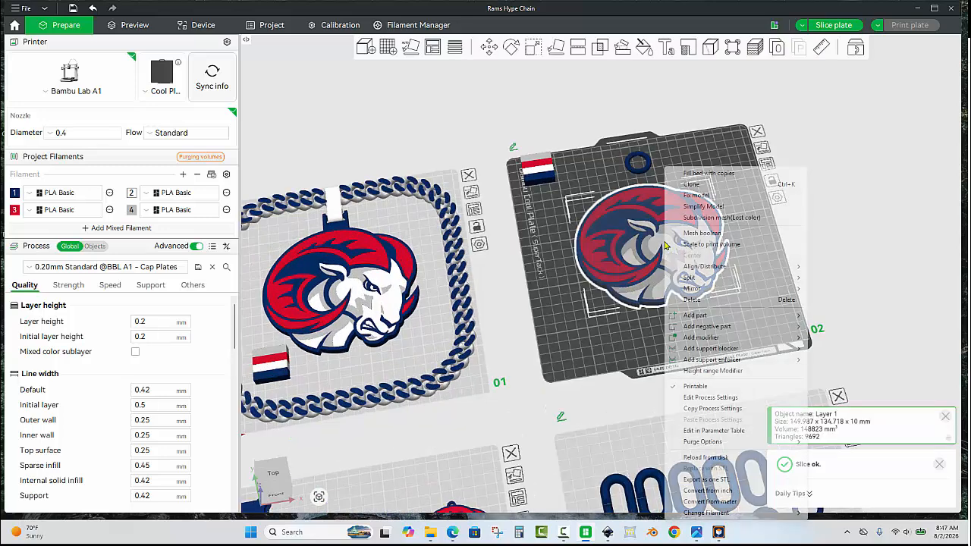
click(537, 260)
- Align the ring and the ram on plate 2 by their left-right centers along X
click(631, 170)
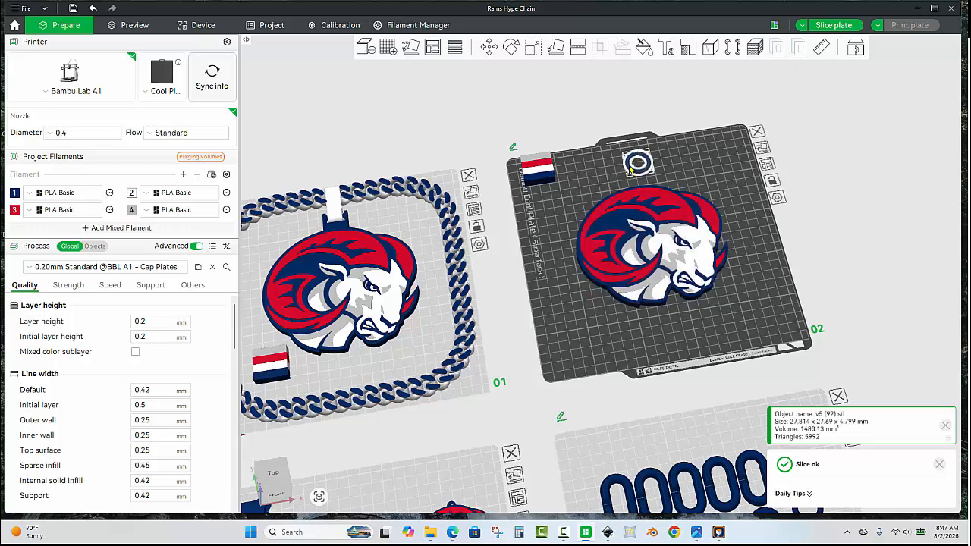
ctrl+click(641, 228)
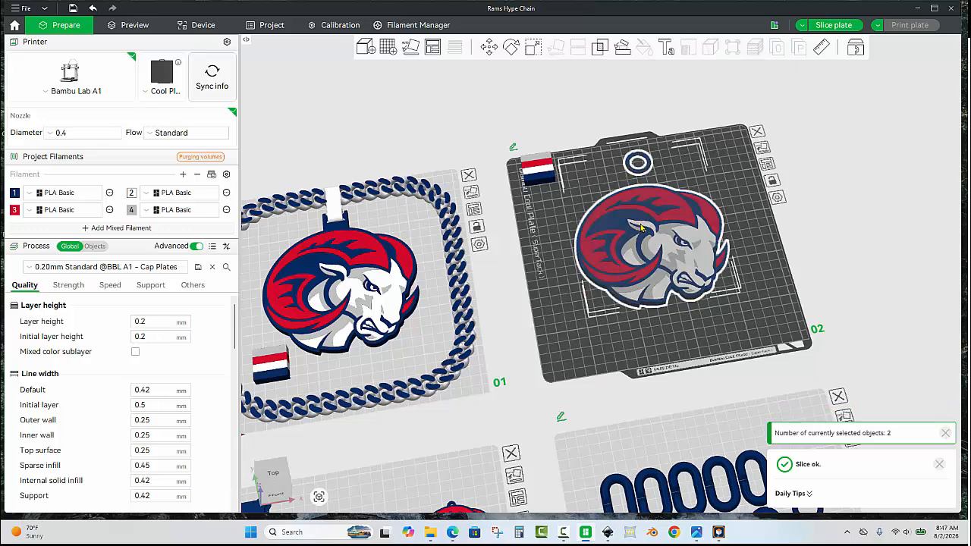
right_click(641, 227)
mouse_move(690, 257)
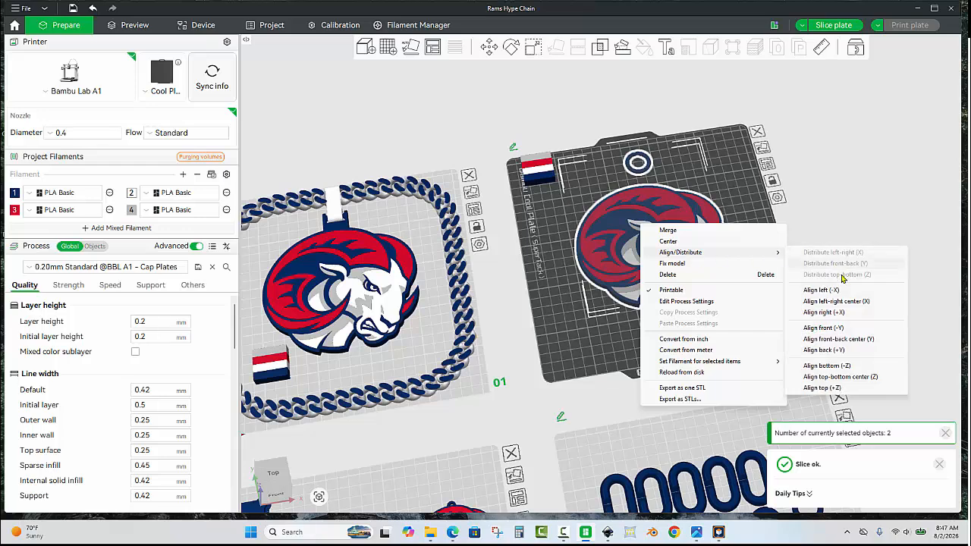
click(844, 303)
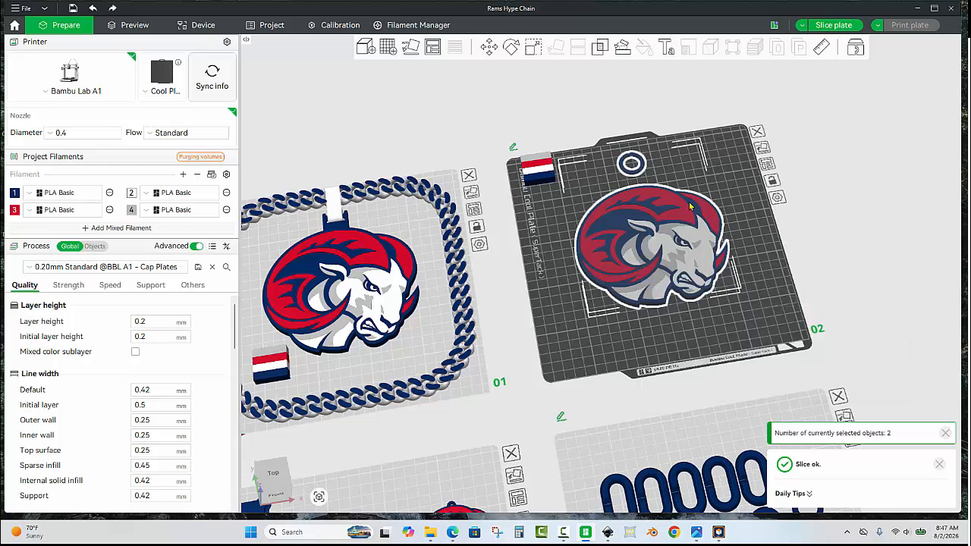
click(629, 140)
scroll(626, 159, up, 5)
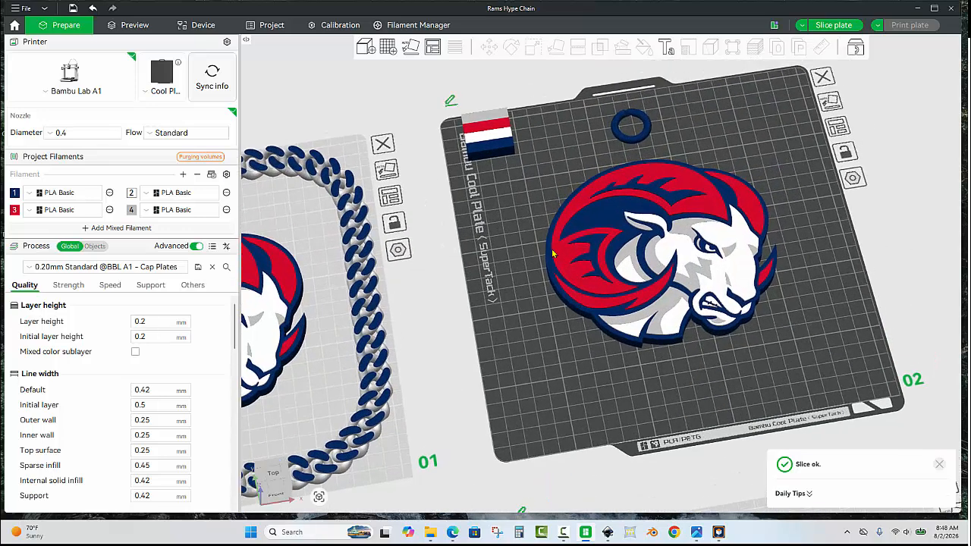
- Move the ring on plate 2 down along Y to about 196 mm so it overlaps the ram's upper edge
scroll(622, 186, up, 2)
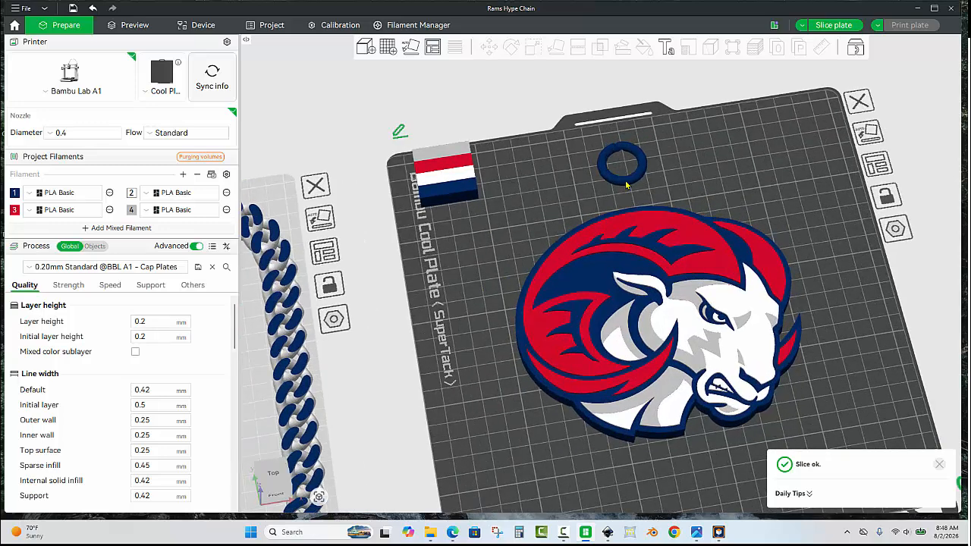
click(627, 185)
click(492, 50)
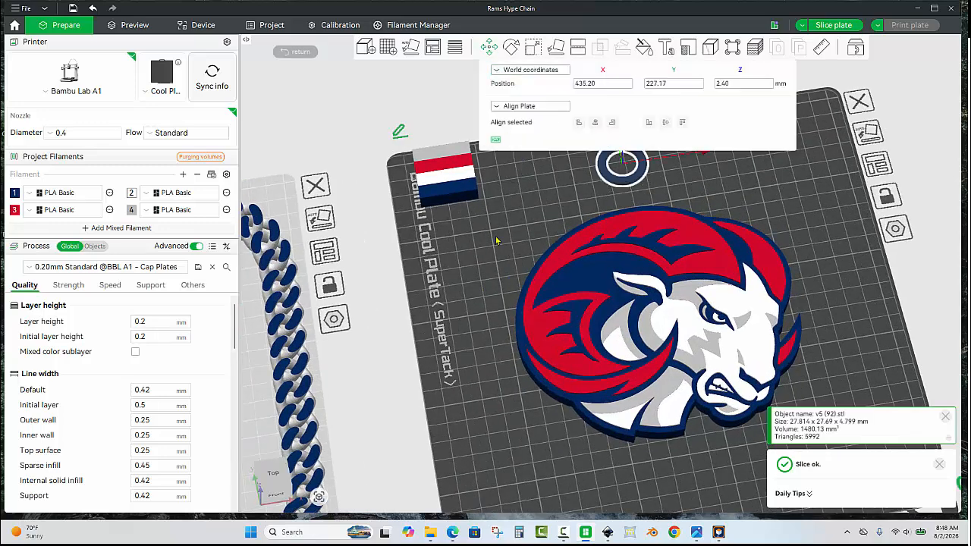
drag(497, 240, 469, 316)
drag(582, 173, 593, 237)
click(566, 252)
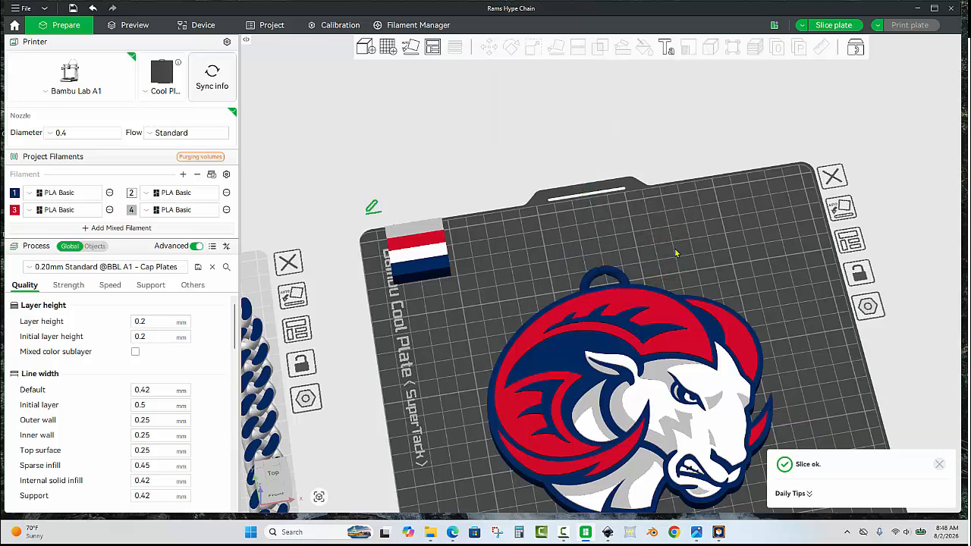
- Lower the ring slightly further along Y so that less of the loop protrudes above the ram's horn outline
scroll(676, 254, up, 6)
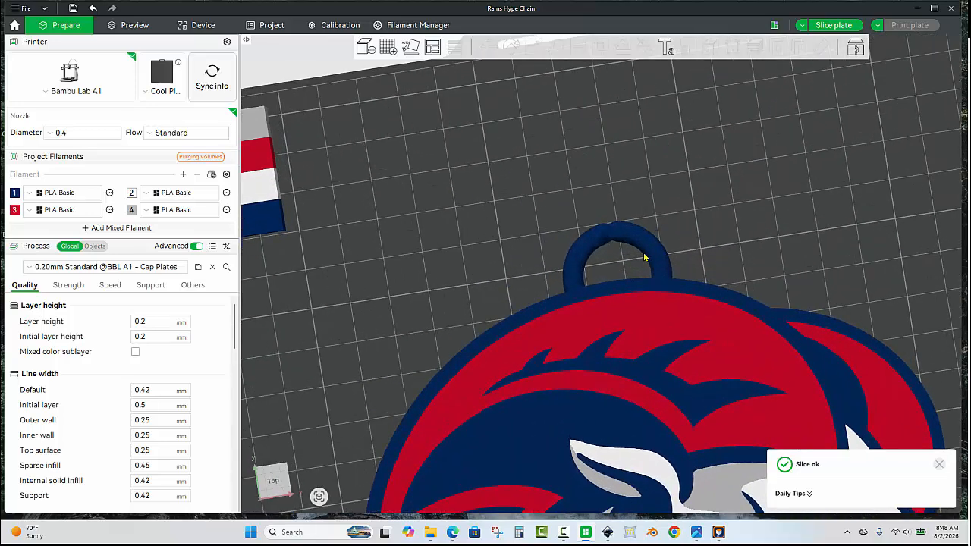
click(644, 258)
click(489, 48)
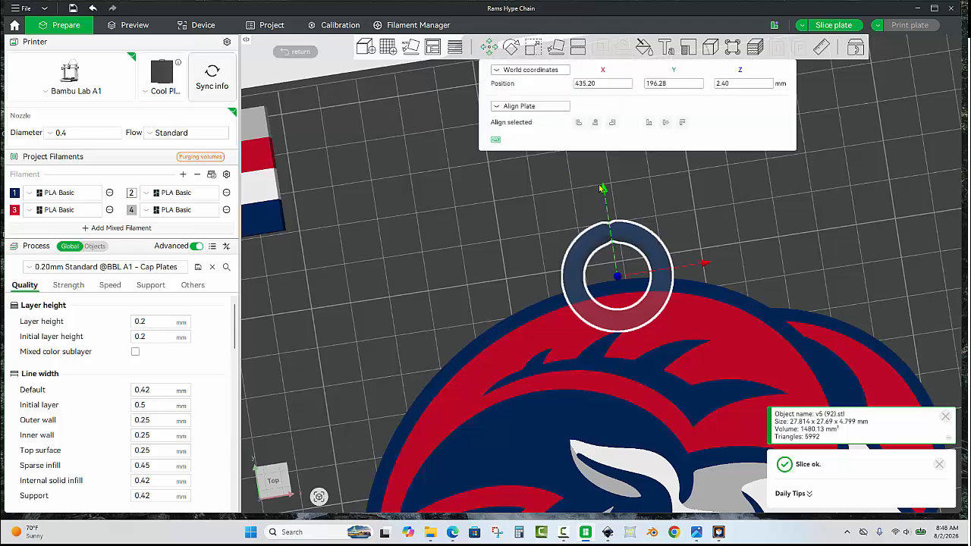
drag(605, 193, 607, 208)
click(530, 220)
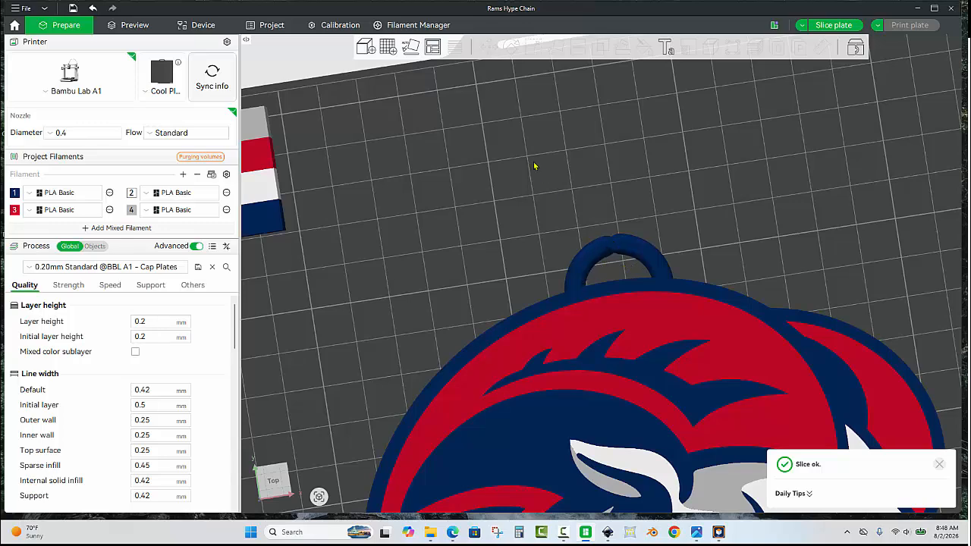
- Select the ring together with the ram on plate 2 and merge them into one assembly
scroll(534, 165, down, 8)
drag(601, 208, 532, 108)
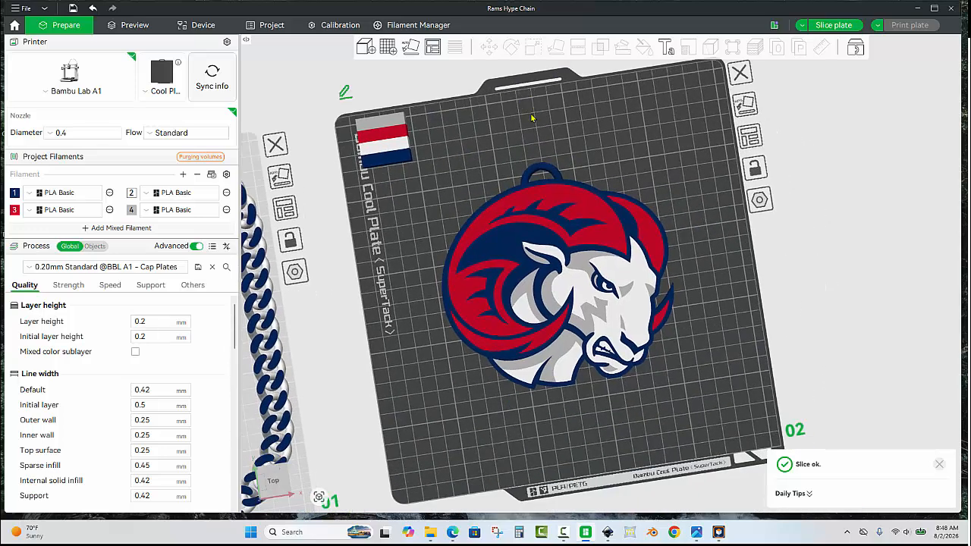
click(547, 170)
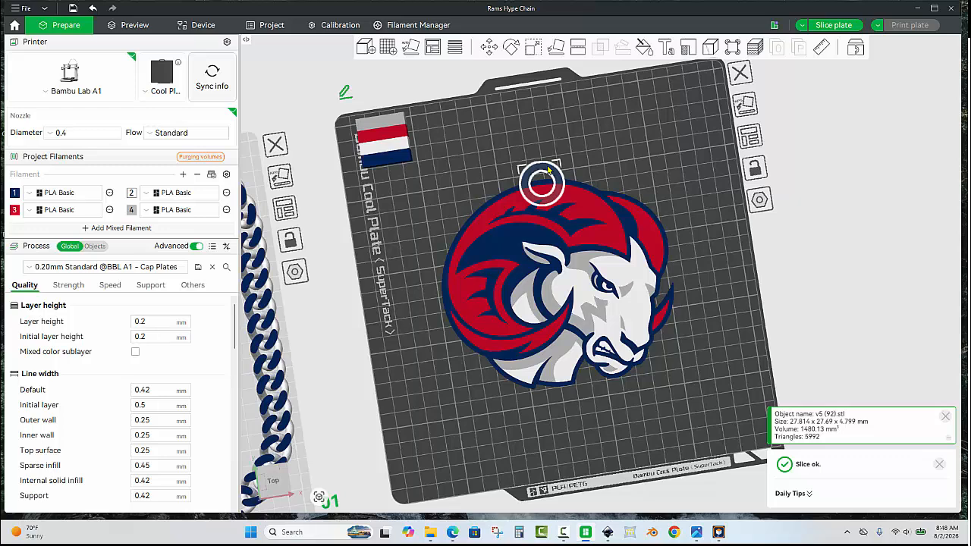
ctrl+click(590, 222)
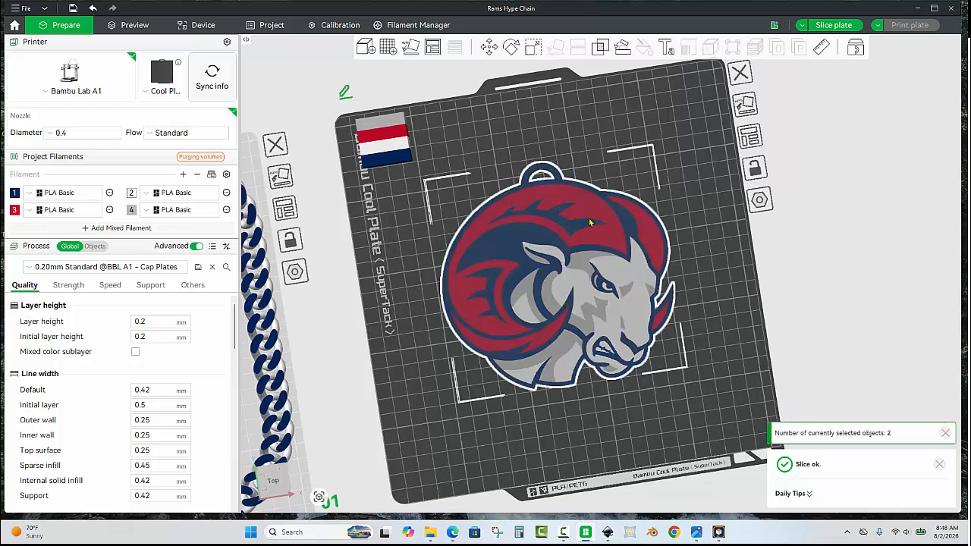
right_click(590, 223)
click(618, 232)
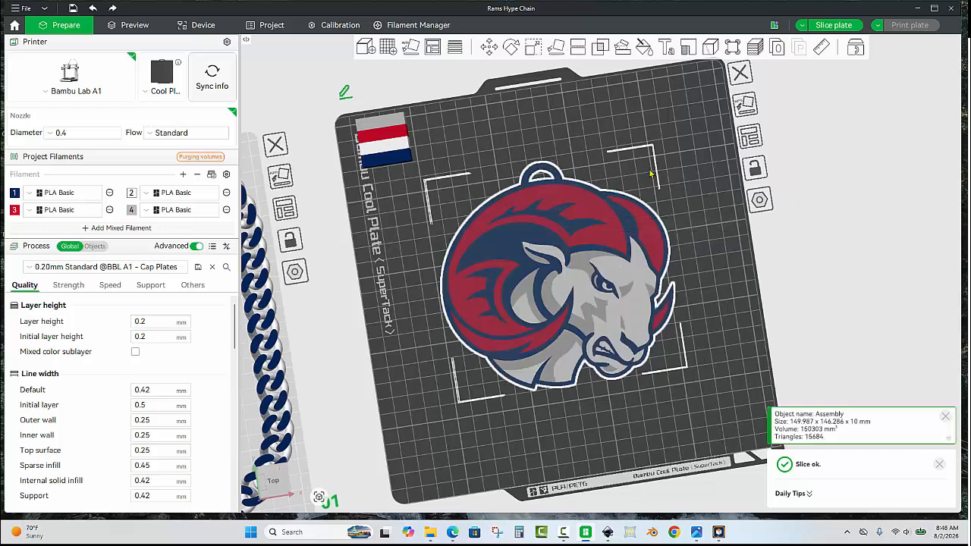
click(588, 157)
- Move the prime tower on plate 2 slightly inward from the plate's upper-left corner
drag(393, 136, 406, 161)
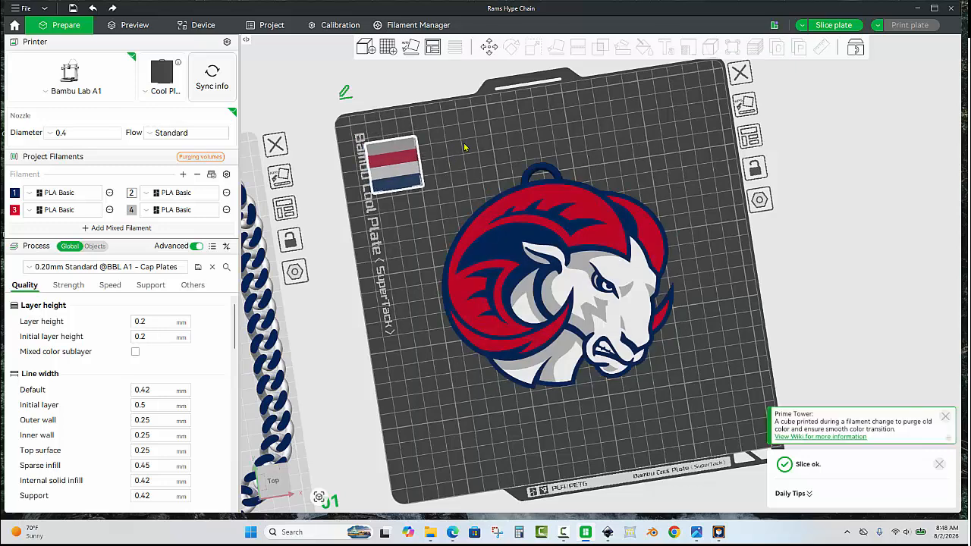
drag(466, 144, 466, 143)
click(510, 137)
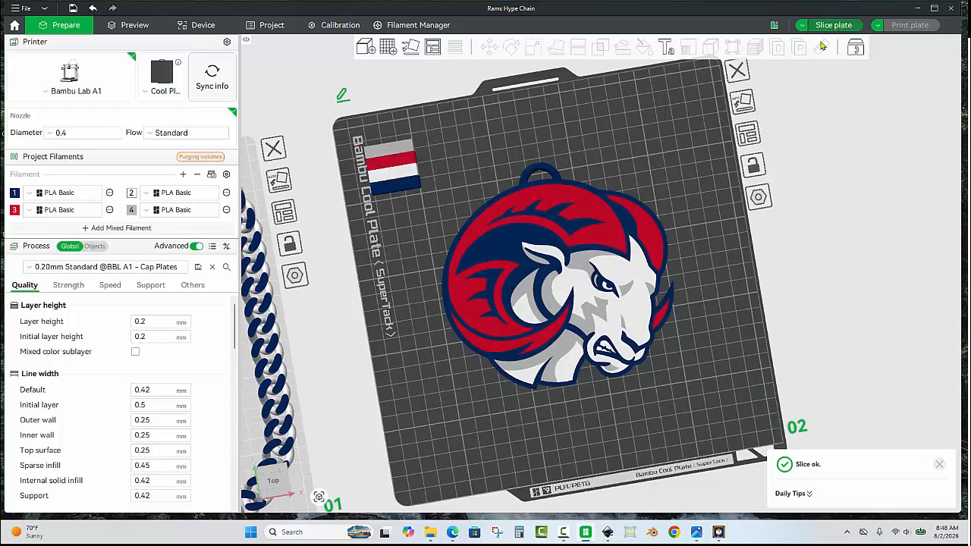
- Slice plate 2, inspect the sliced ram pendant from different angles, and return to the layout of all plates
key(ctrl+r)
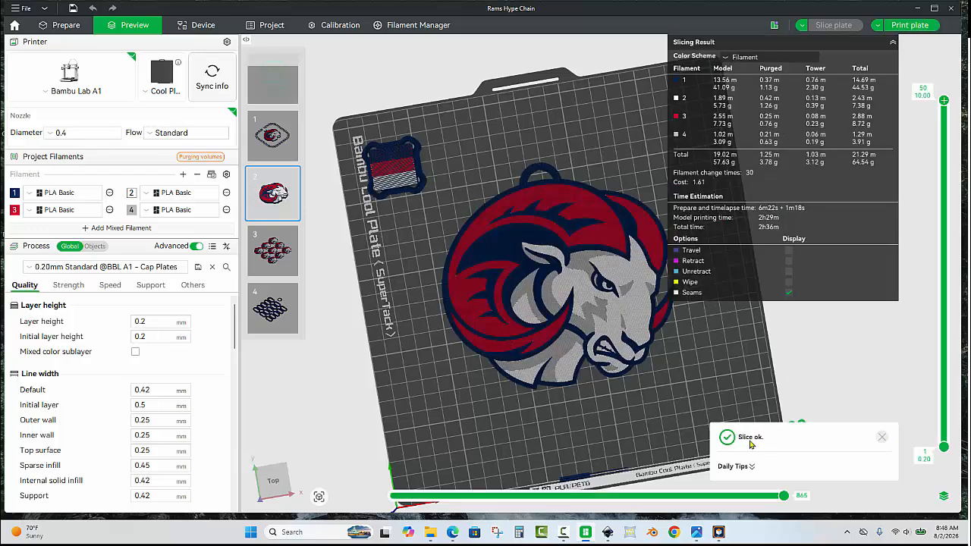
drag(690, 354, 743, 306)
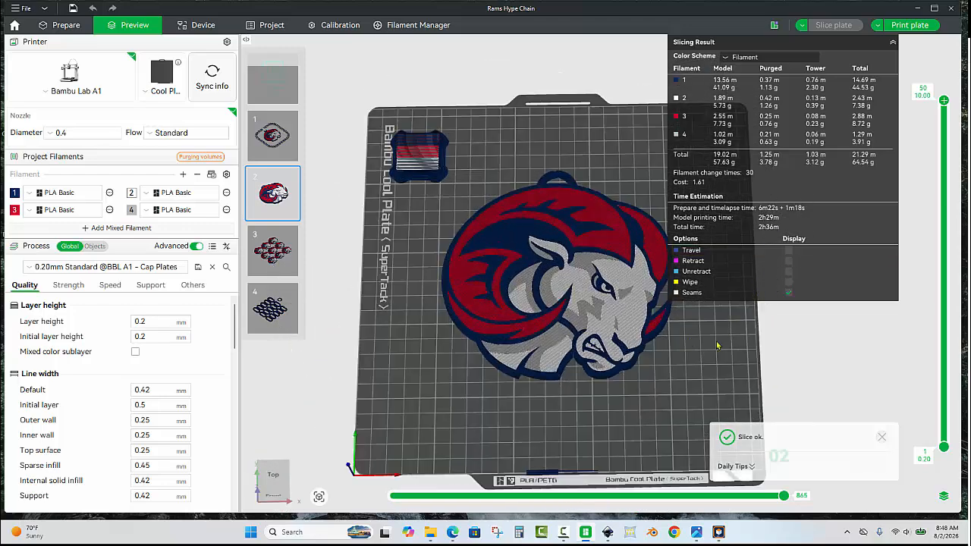
drag(718, 346, 727, 346)
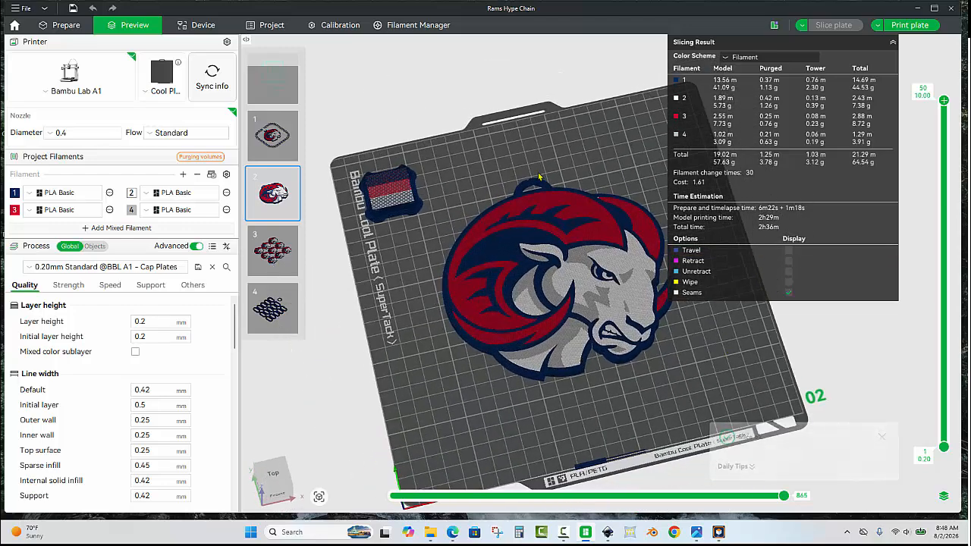
click(76, 28)
scroll(637, 157, down, 5)
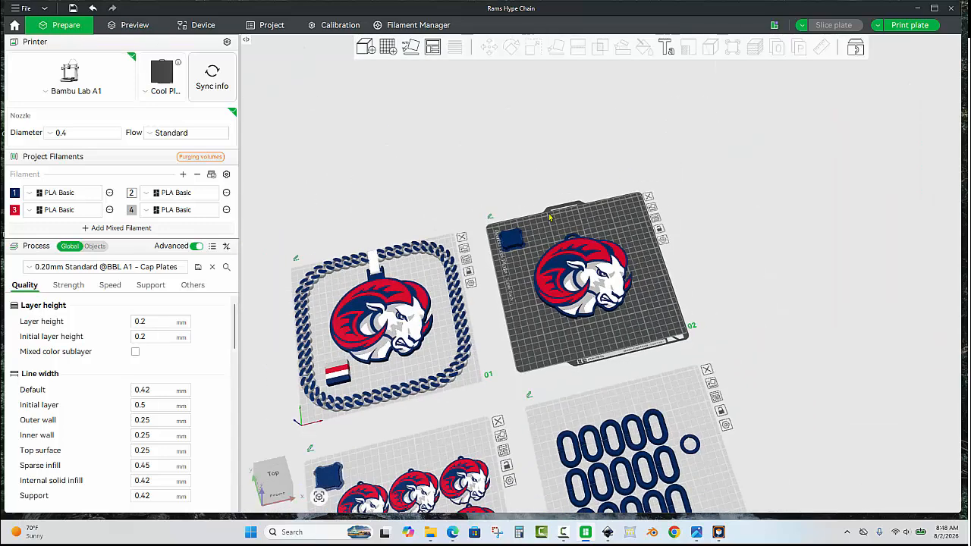